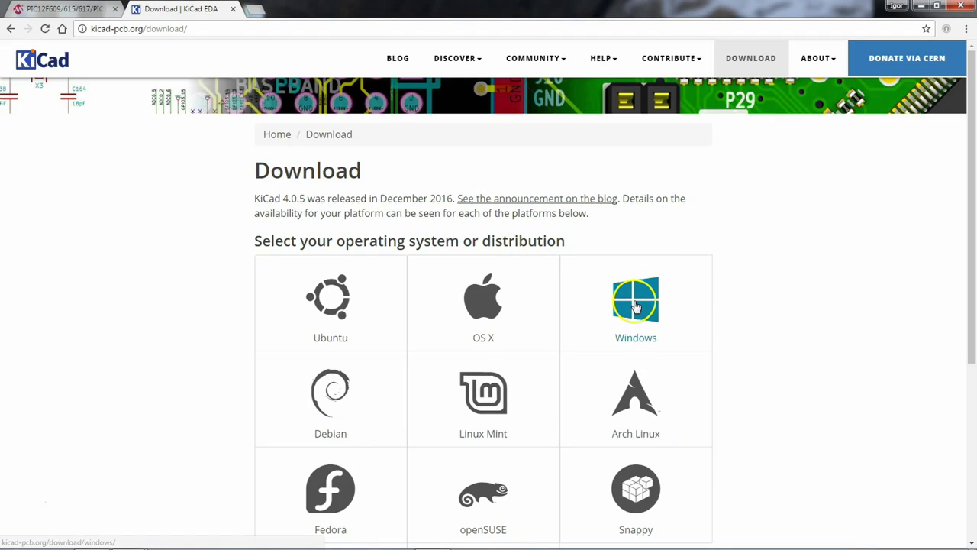
Open the KiCad download page for Windows and review the current stable version.
{"action": "left_click", "coordinate": [633, 299]}
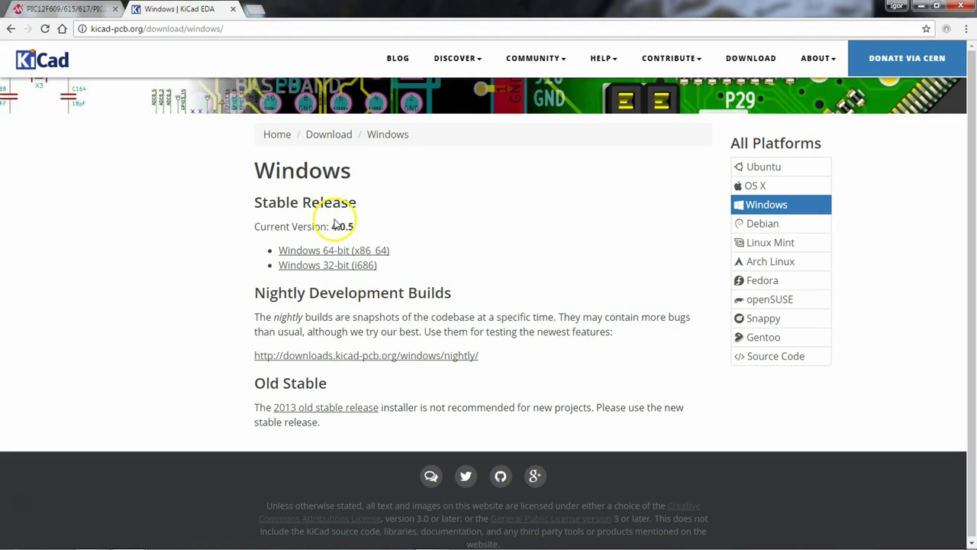
{"action": "left_click_drag", "start_coordinate": [328, 226], "coordinate": [356, 221]}
{"action": "left_click", "coordinate": [448, 224]}
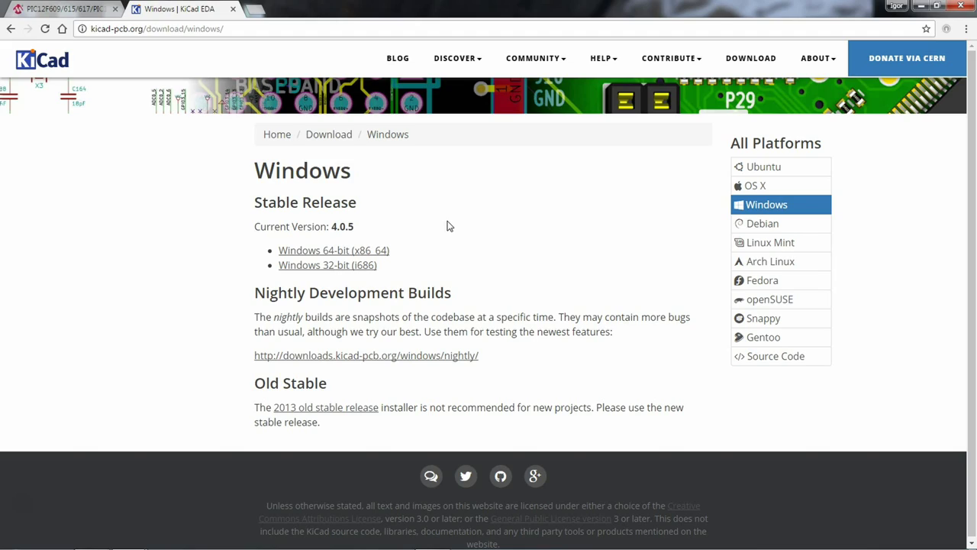
{"action": "left_click", "coordinate": [449, 224]}
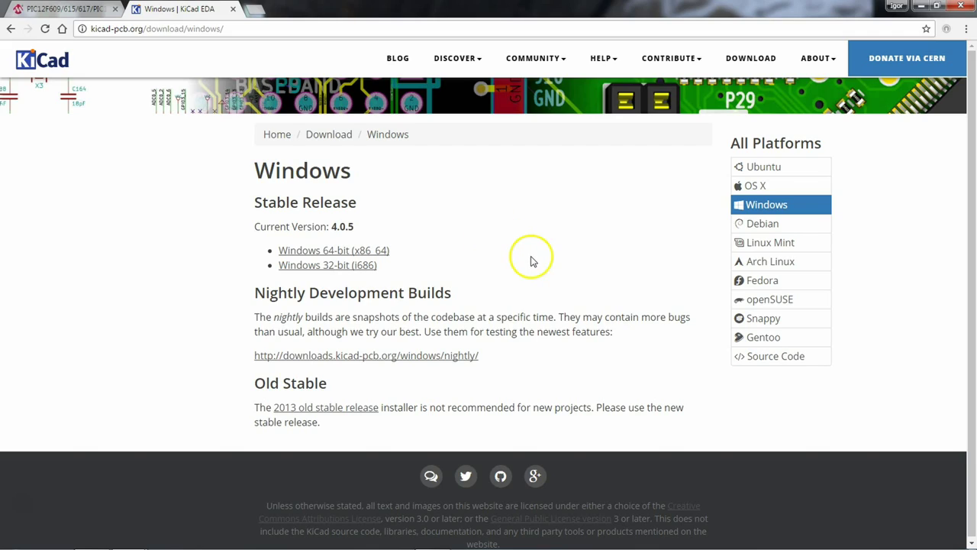
Switch to the KiCad project manager.
{"action": "mouse_move", "coordinate": [221, 539]}
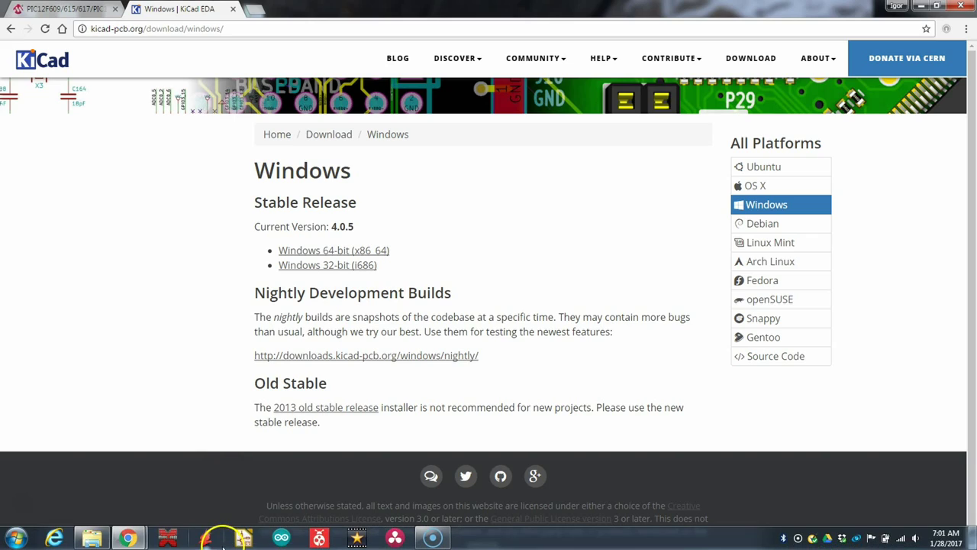
{"action": "left_click", "coordinate": [246, 538]}
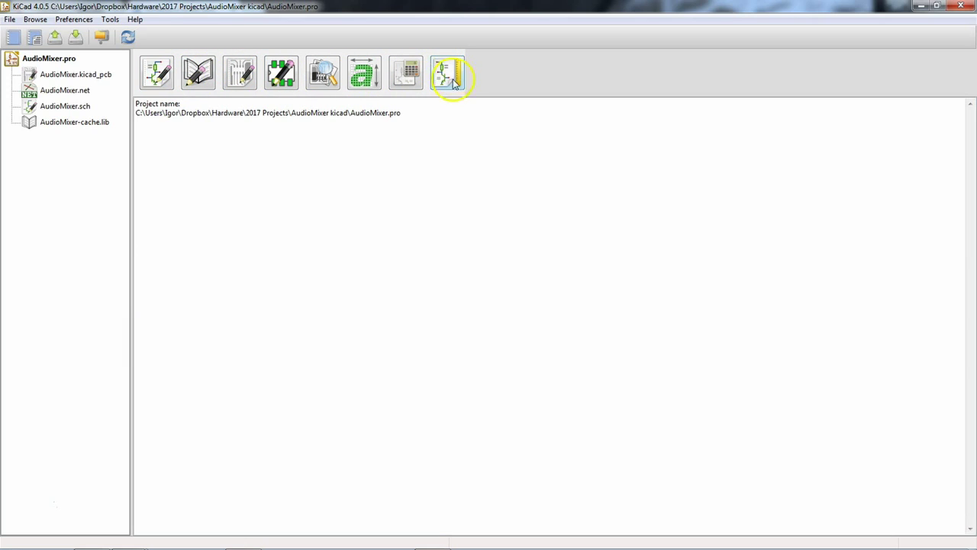
Examine the project manager's launchers, from the schematic editor and Pcbnew to Bitmap2Component and the worksheet layout editor, and the project's file tree.
{"action": "left_click", "coordinate": [160, 76]}
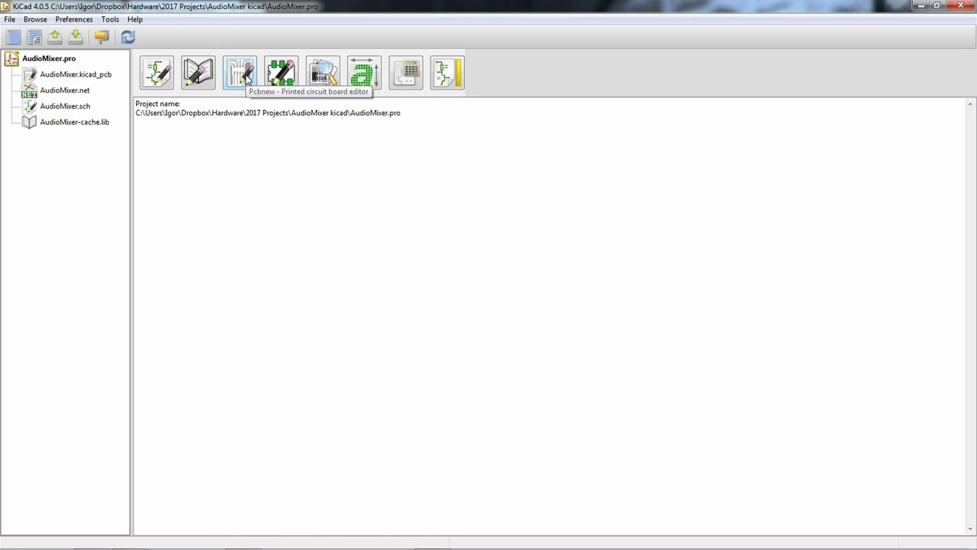
{"action": "left_click", "coordinate": [243, 75]}
{"action": "left_click", "coordinate": [272, 120]}
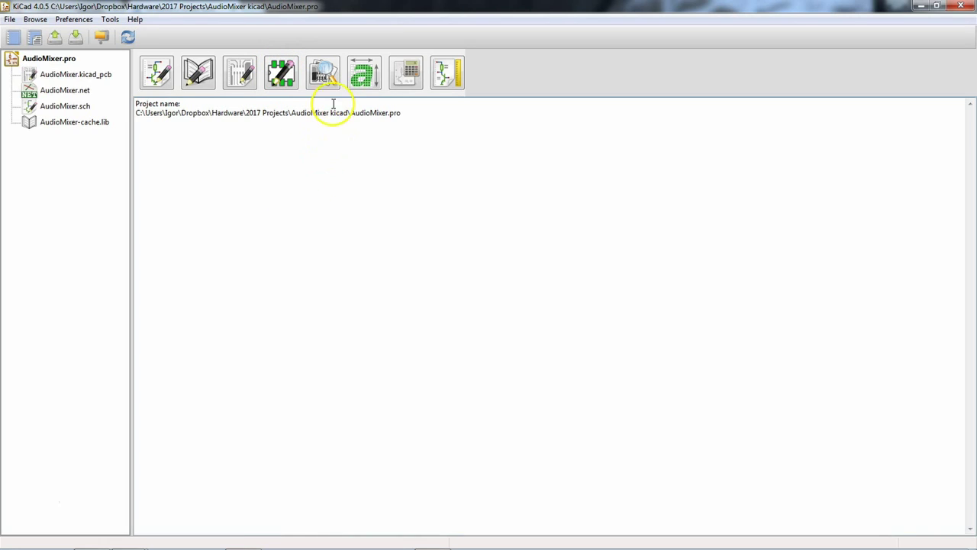
{"action": "left_click", "coordinate": [320, 77]}
{"action": "left_click", "coordinate": [365, 77]}
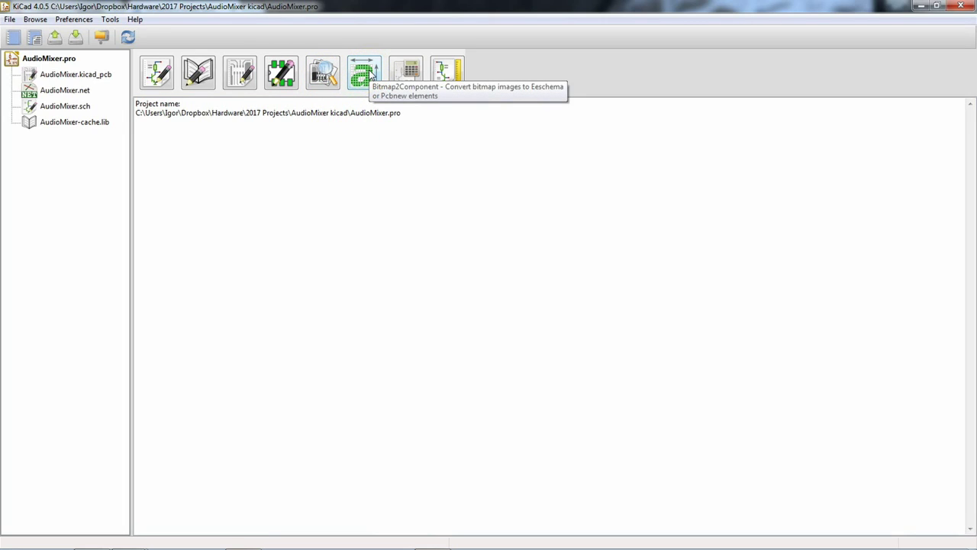
{"action": "left_click", "coordinate": [408, 71]}
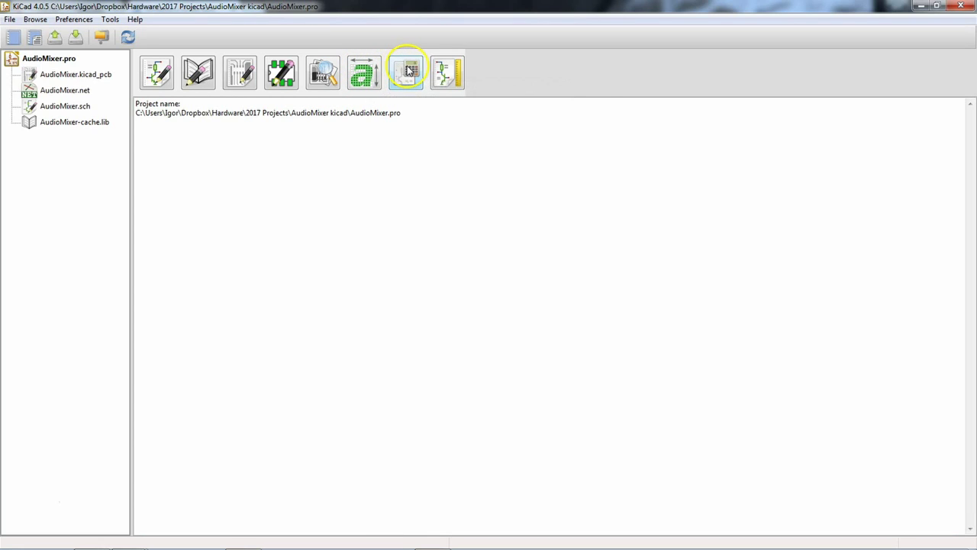
{"action": "left_click", "coordinate": [448, 72]}
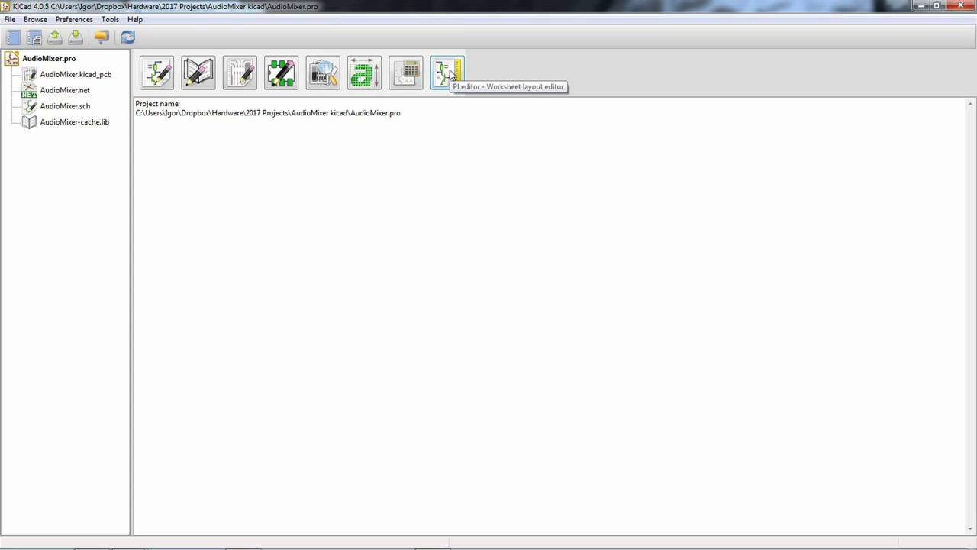
{"action": "left_click", "coordinate": [450, 73]}
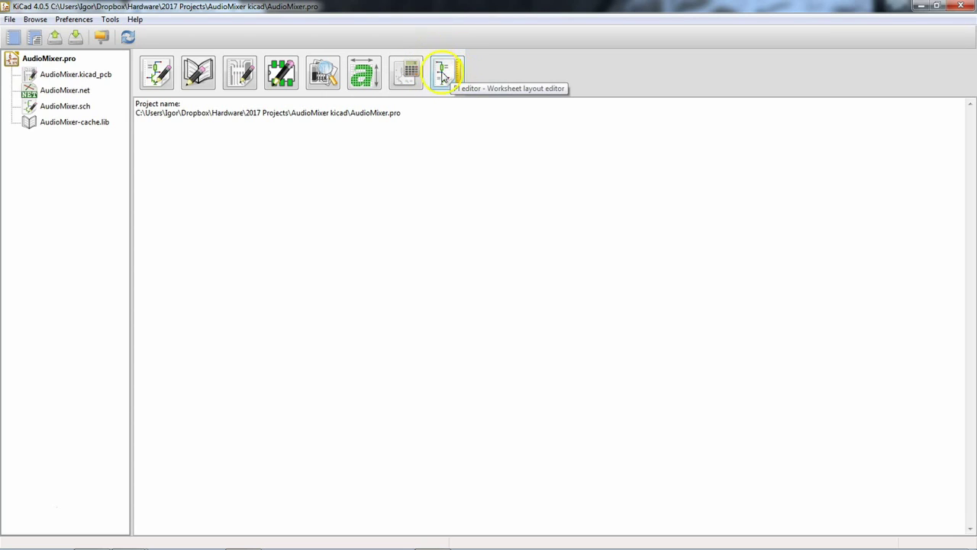
{"action": "left_click", "coordinate": [454, 72]}
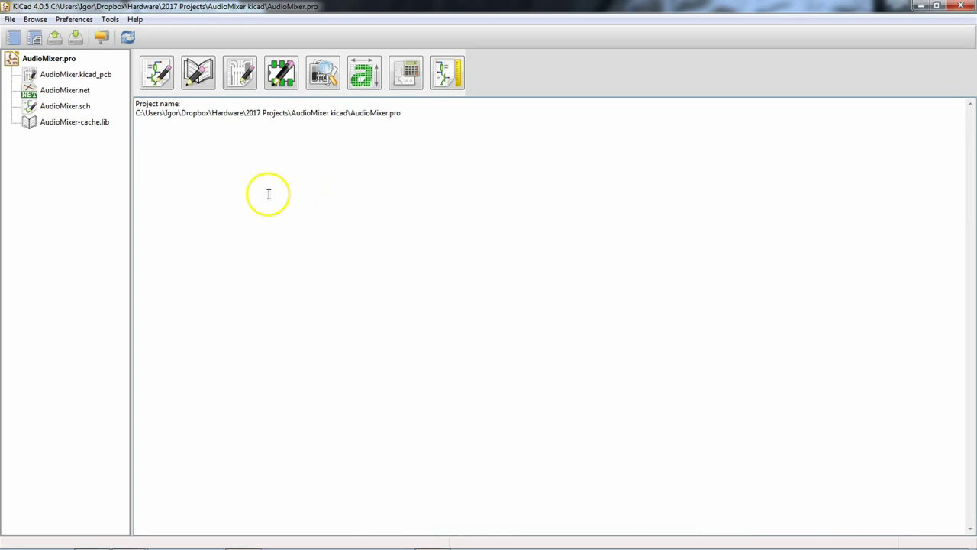
{"action": "left_click", "coordinate": [65, 175]}
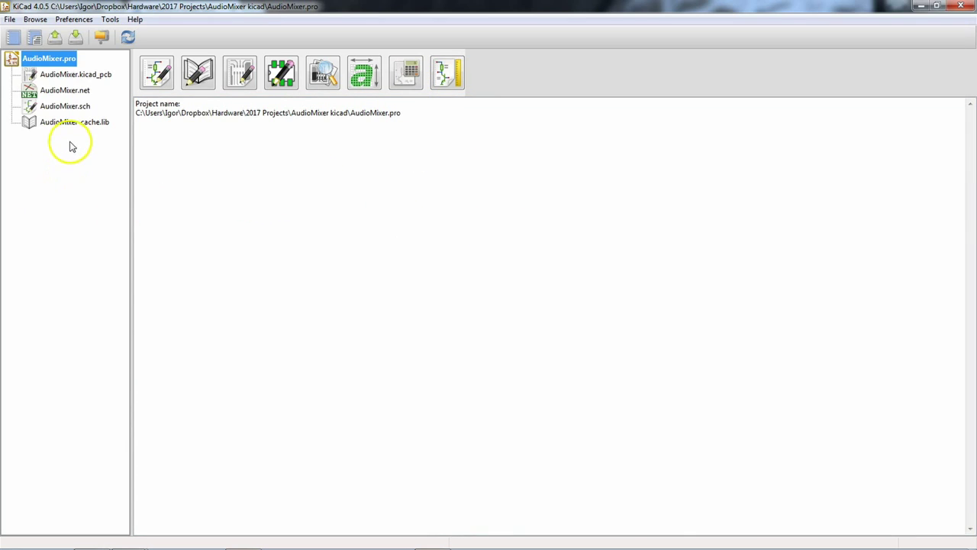
Start a new project and create a folder named PIC12F615 inside 2017 Projects for it.
{"action": "left_click", "coordinate": [12, 40]}
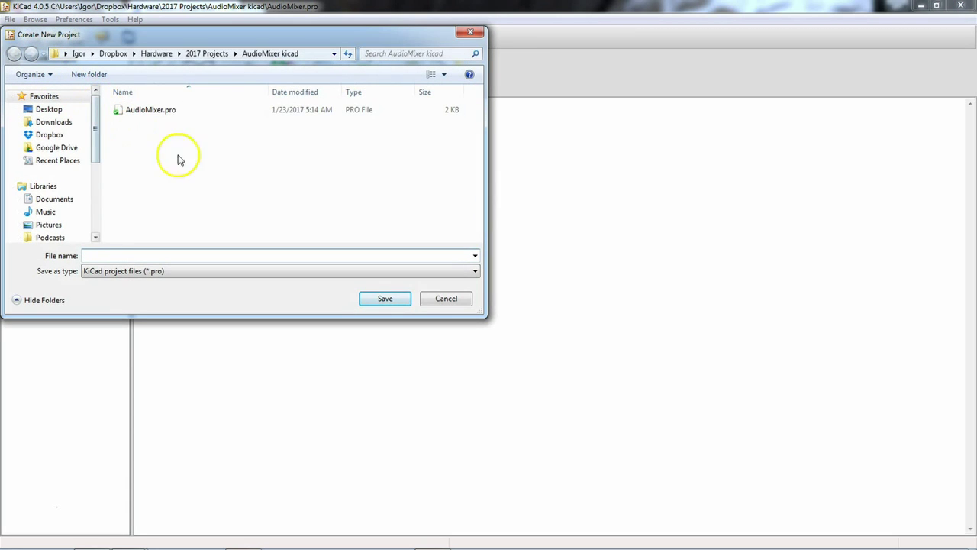
{"action": "left_click", "coordinate": [214, 55]}
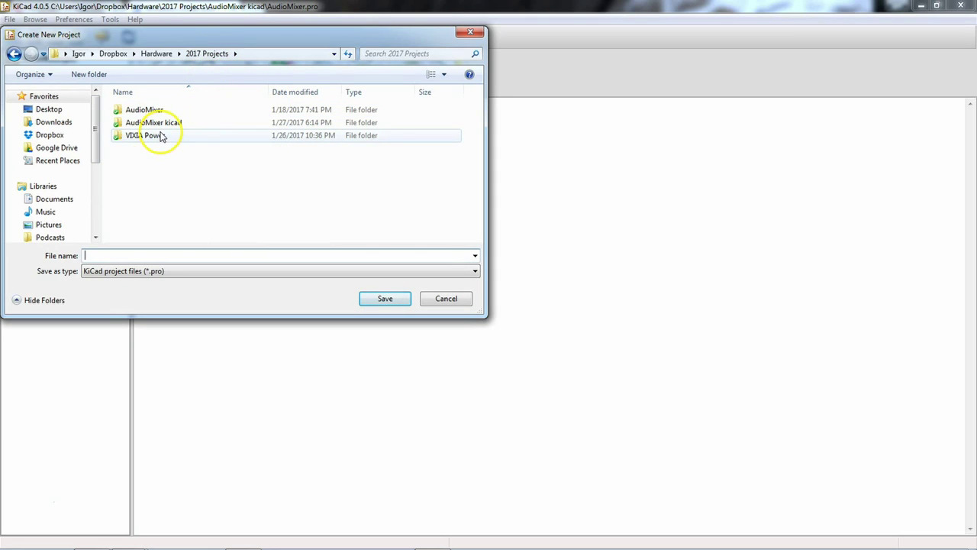
{"action": "right_click", "coordinate": [153, 177]}
{"action": "mouse_move", "coordinate": [243, 364]}
{"action": "left_click", "coordinate": [330, 365]}
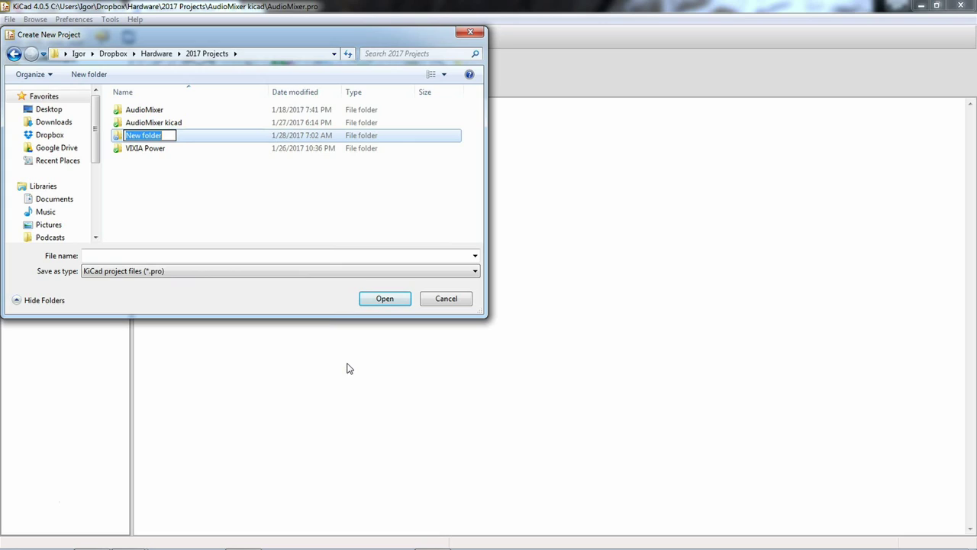
{"action": "type", "text": "PIC12"}
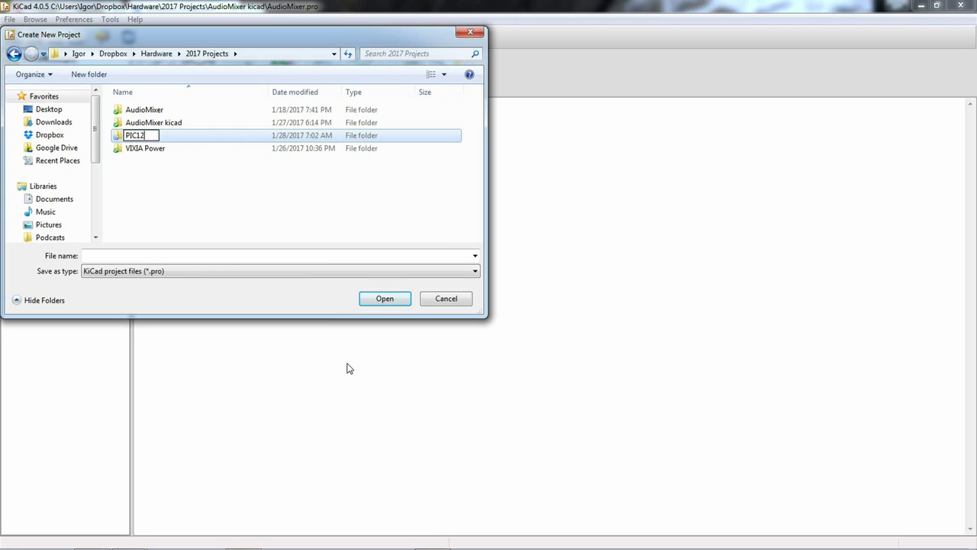
{"action": "type", "text": "F615"}
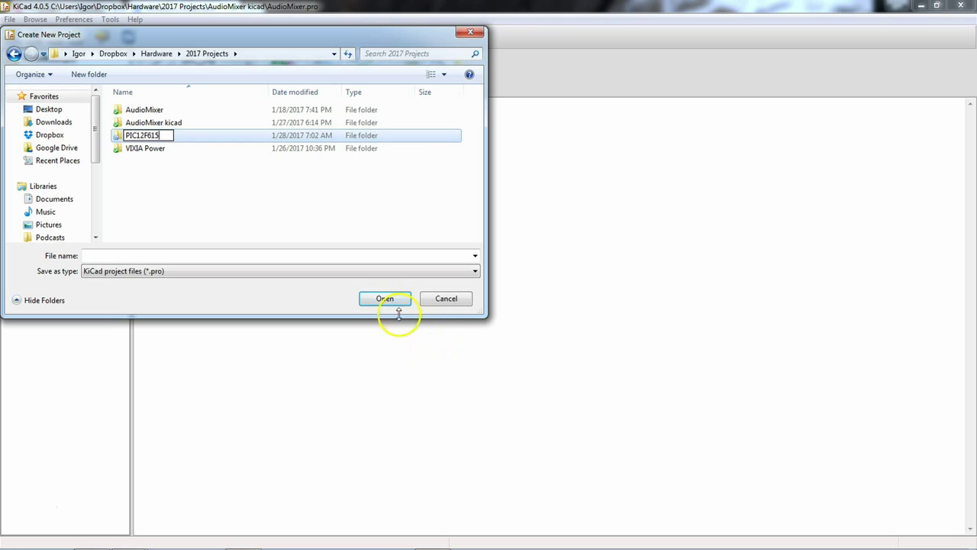
{"action": "left_click", "coordinate": [221, 197]}
Save the new project as PIC12F615 inside the PIC12F615 folder.
{"action": "double_click", "coordinate": [149, 135]}
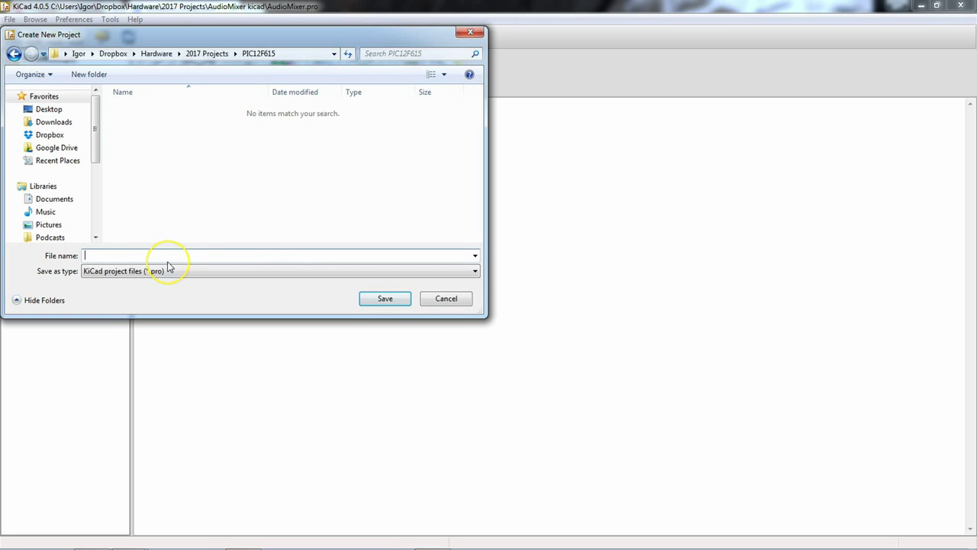
{"action": "type", "text": "PIC12F615"}
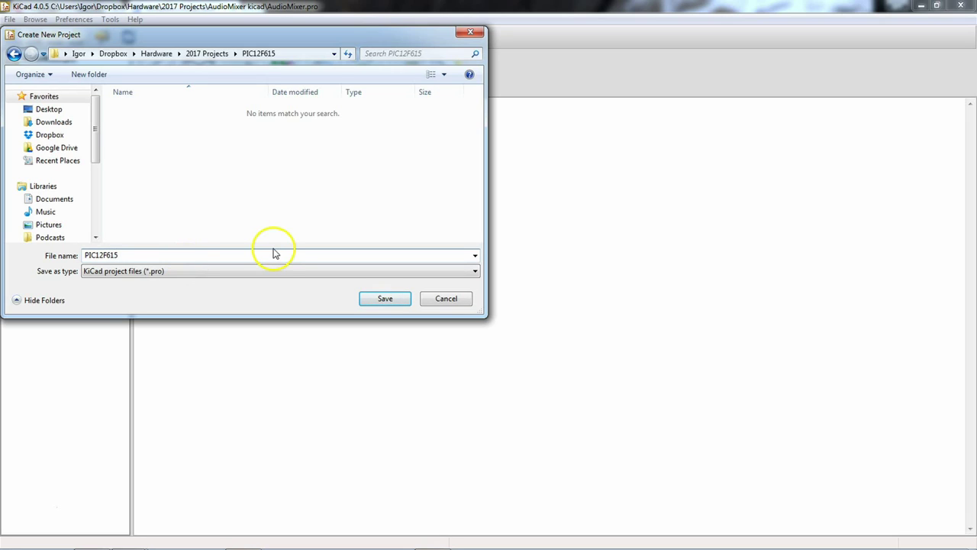
{"action": "left_click", "coordinate": [396, 299]}
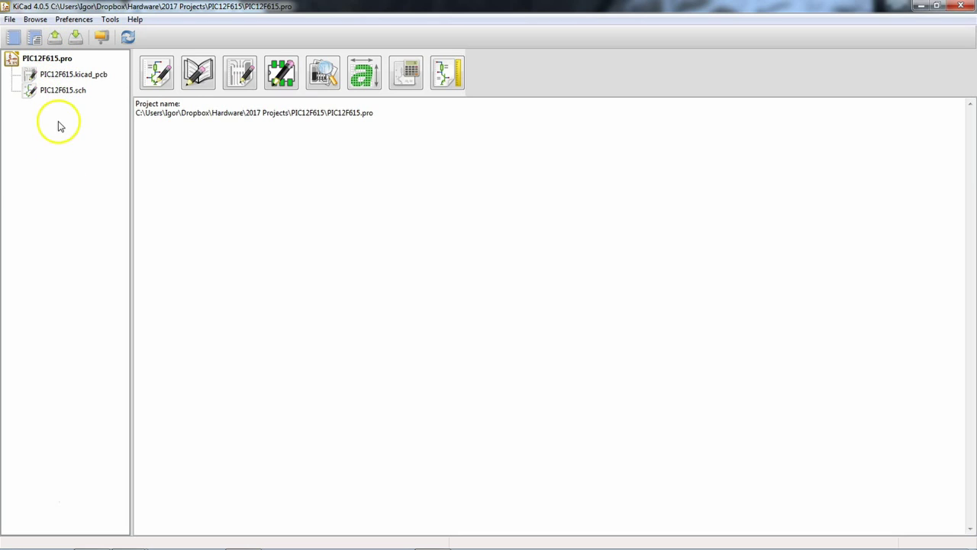
Open the project's schematic file PIC12F615.sch in the schematic editor.
{"action": "left_click", "coordinate": [63, 79]}
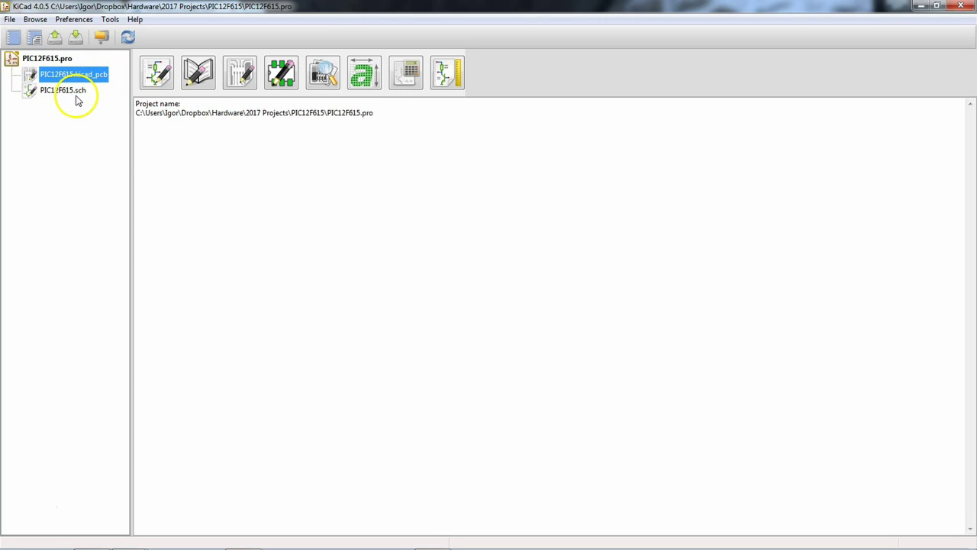
{"action": "left_click", "coordinate": [63, 91]}
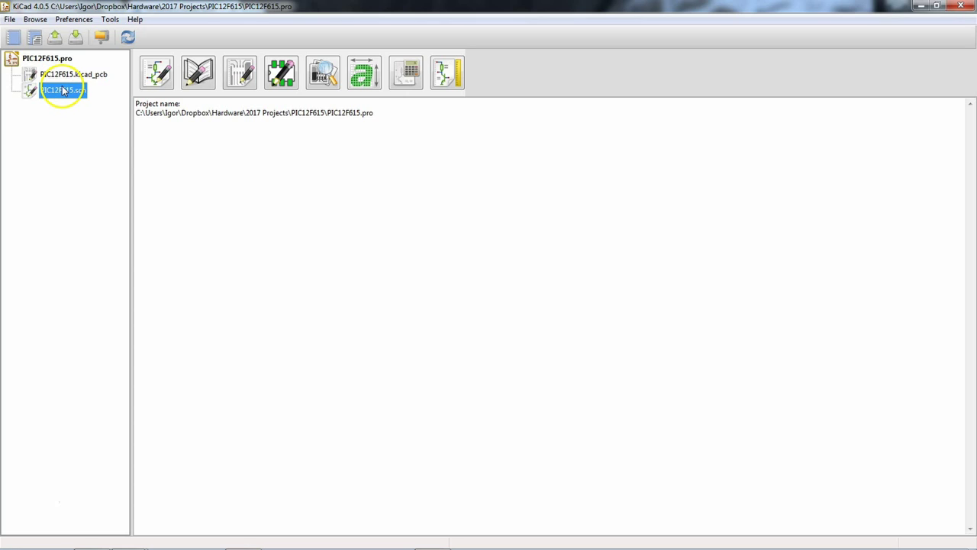
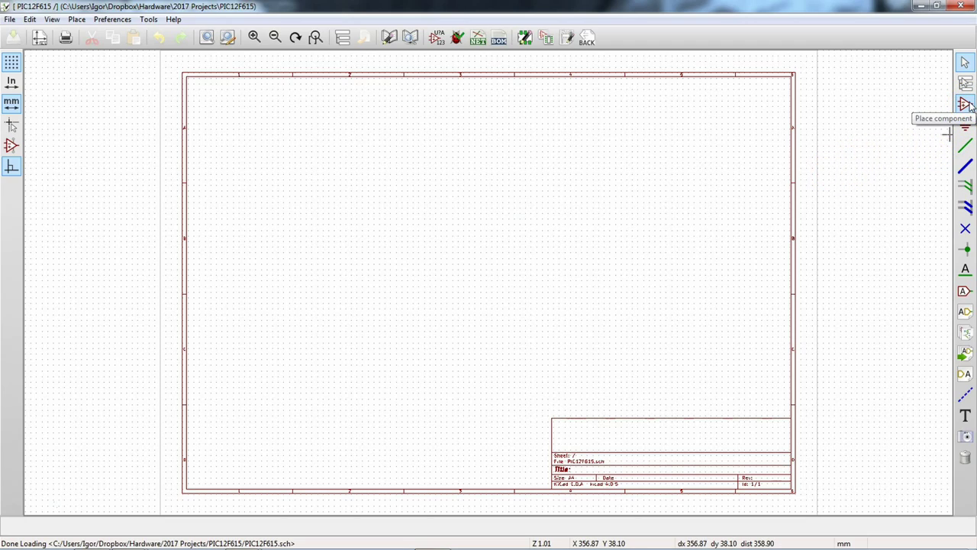
Place a CONN_01X05 single-row connector from the conn library in the sheet's upper left area, at about X 95, Y 83 mm.
{"action": "left_click", "coordinate": [966, 104]}
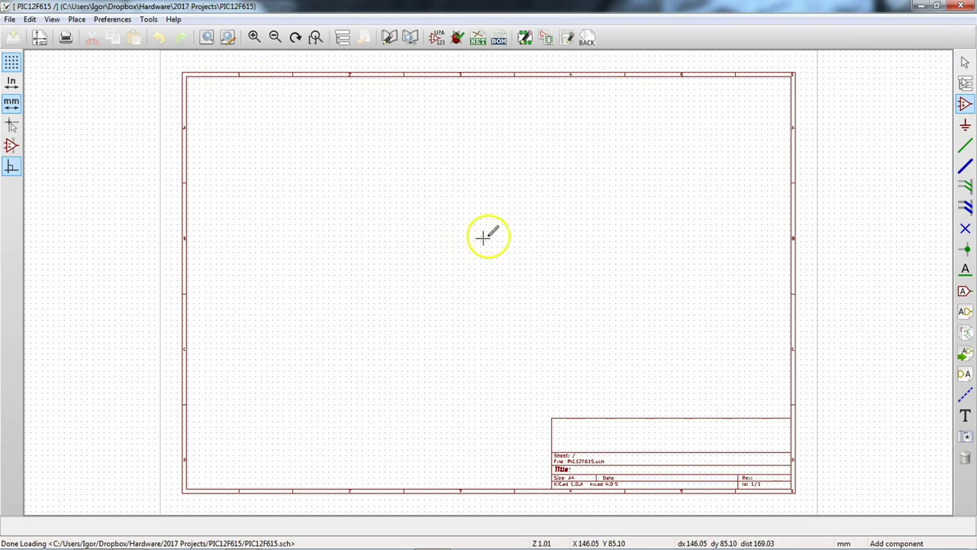
{"action": "left_click", "coordinate": [329, 254]}
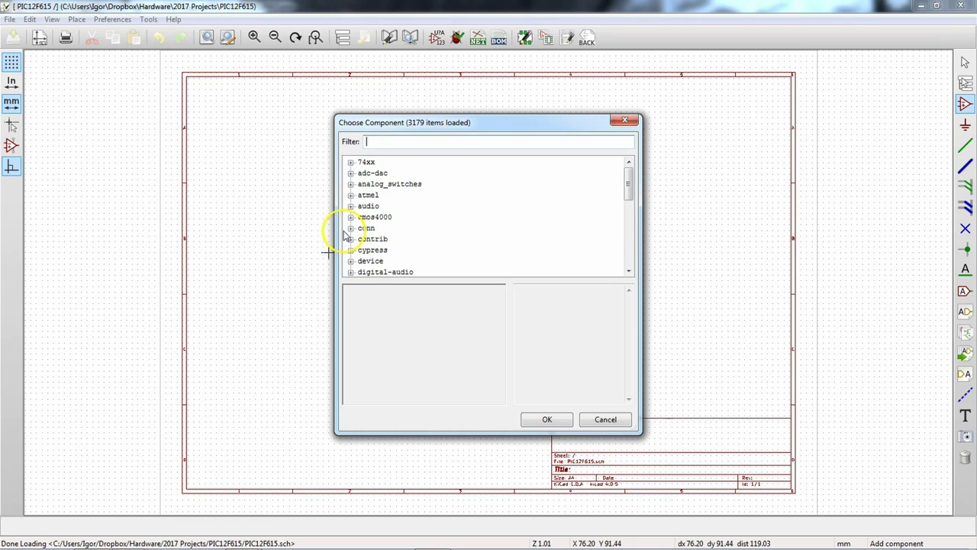
{"action": "left_click", "coordinate": [351, 228]}
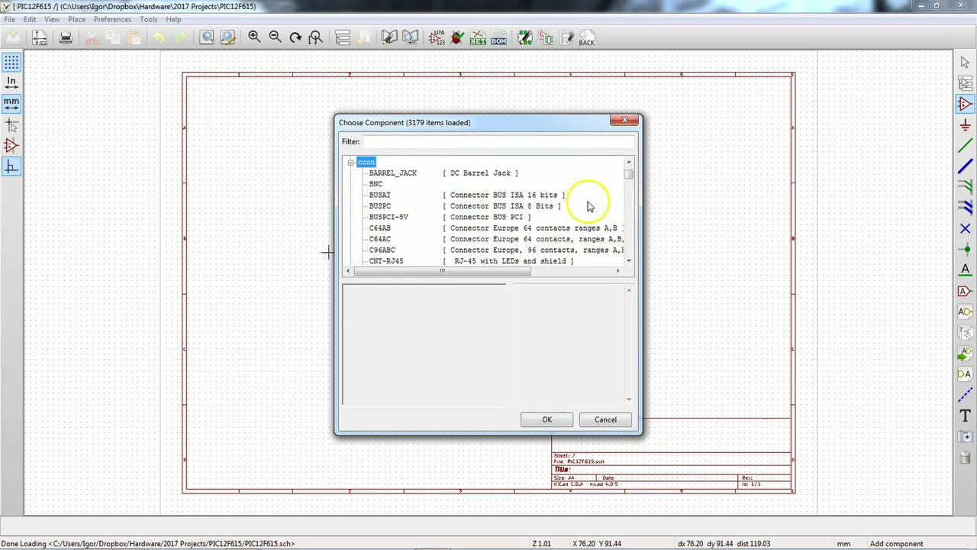
{"action": "scroll", "coordinate": [631, 181], "scroll_direction": "down", "scroll_amount": 1}
{"action": "mouse_move", "coordinate": [632, 181]}
{"action": "left_mouse_down"}
{"action": "mouse_move", "coordinate": [632, 200]}
{"action": "mouse_move", "coordinate": [632, 177]}
{"action": "left_mouse_up"}
{"action": "left_click", "coordinate": [397, 252]}
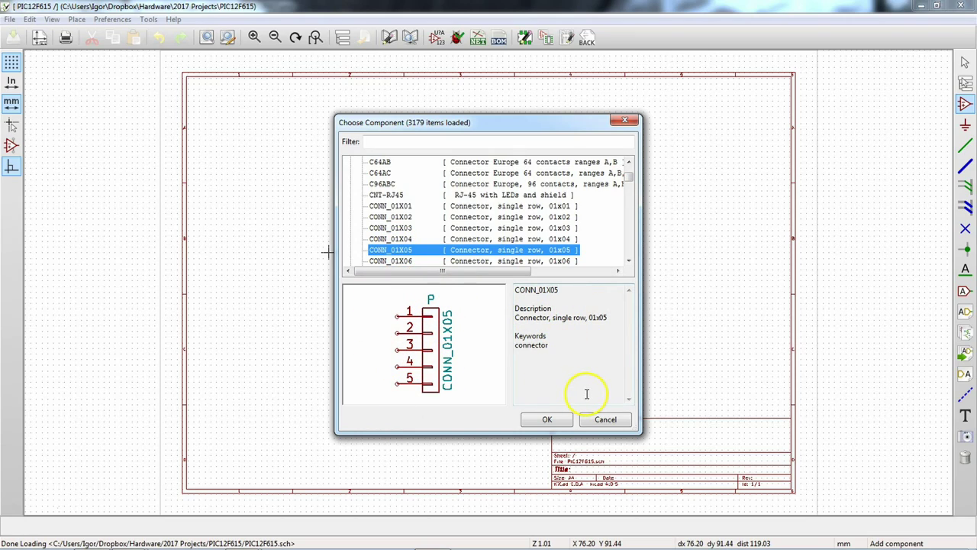
{"action": "left_click", "coordinate": [560, 424]}
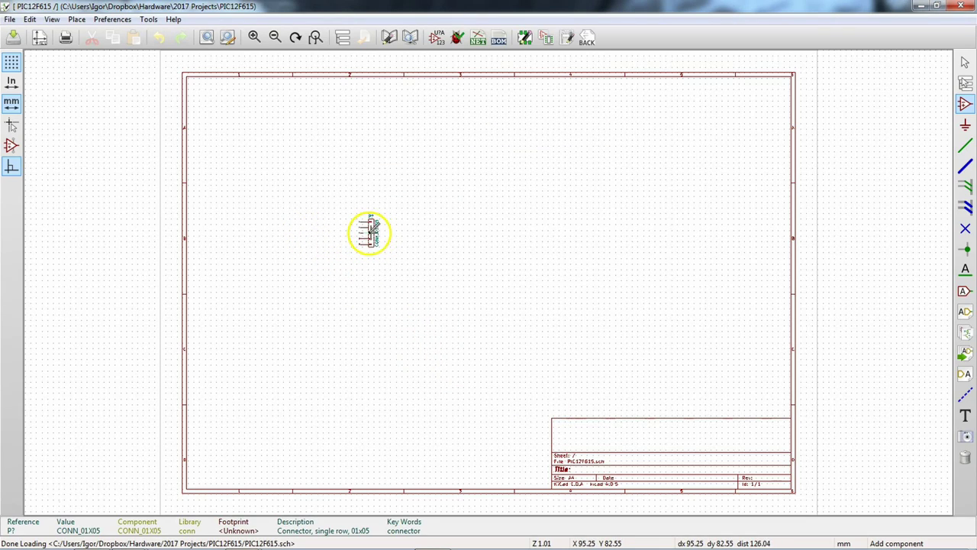
{"action": "left_click", "coordinate": [369, 232]}
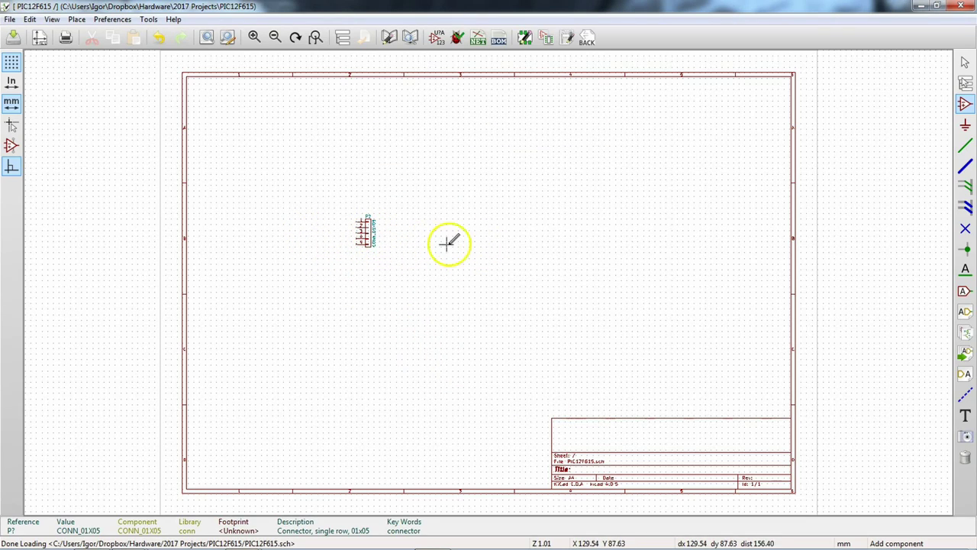
Place a second CONN_01X05 connector to the right of the first one, at about the same height.
{"action": "left_click", "coordinate": [498, 226]}
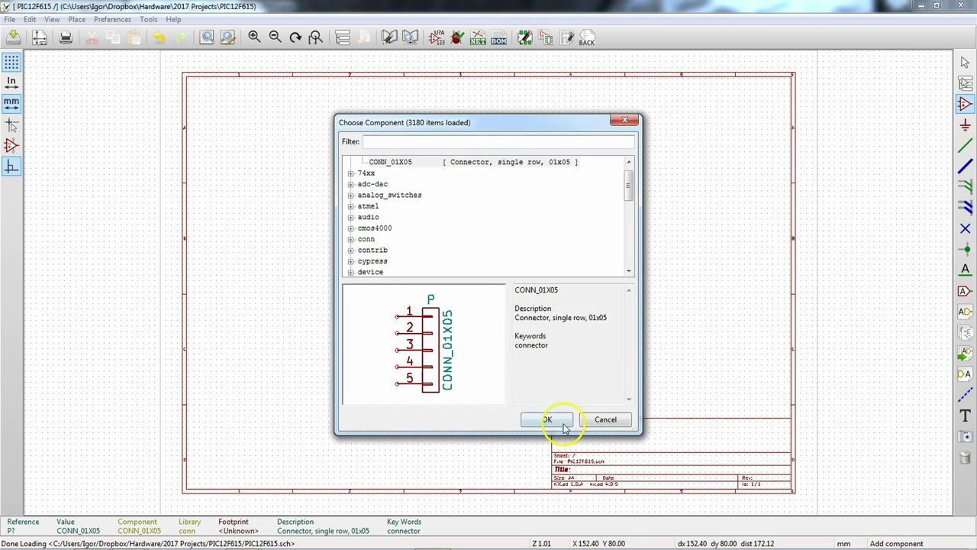
{"action": "left_click", "coordinate": [558, 421]}
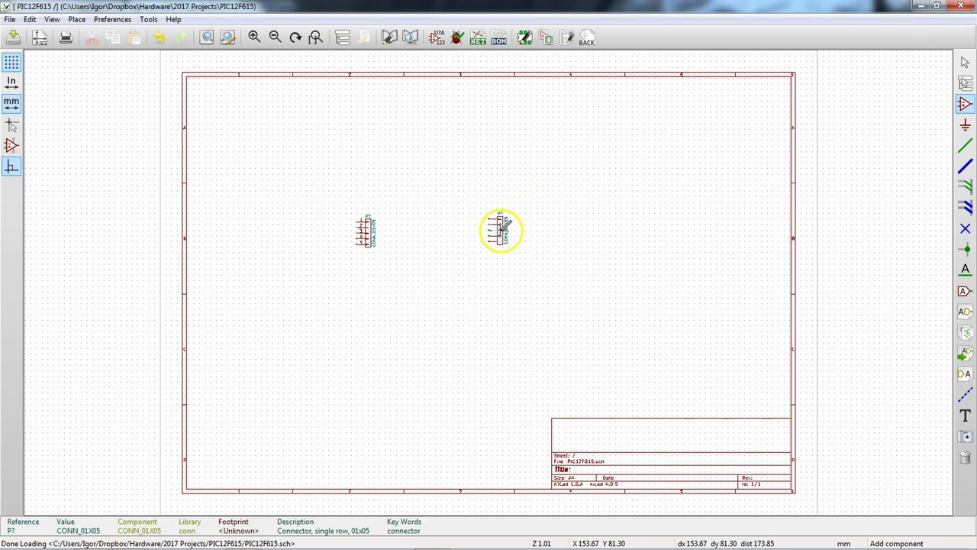
{"action": "left_click", "coordinate": [504, 229]}
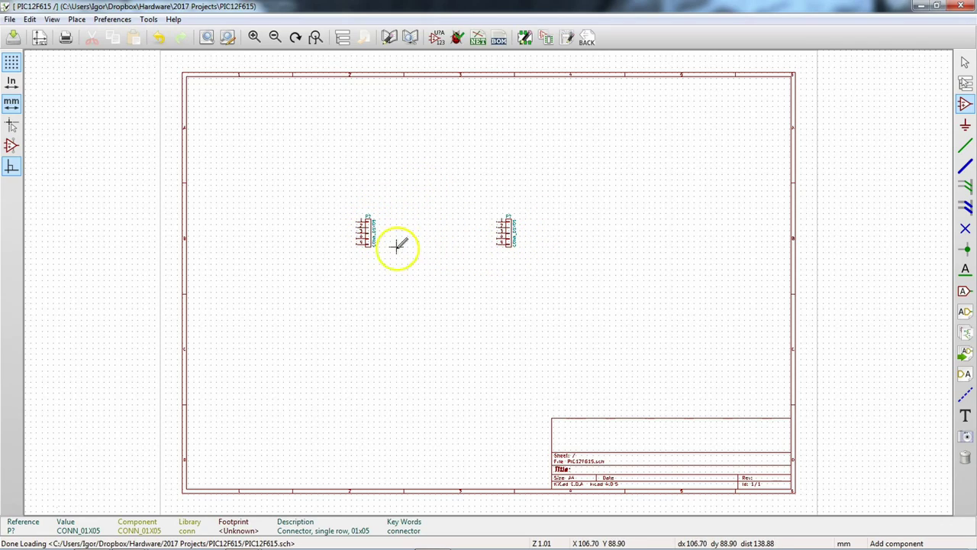
{"action": "scroll", "coordinate": [369, 222], "scroll_direction": "up", "scroll_amount": 4}
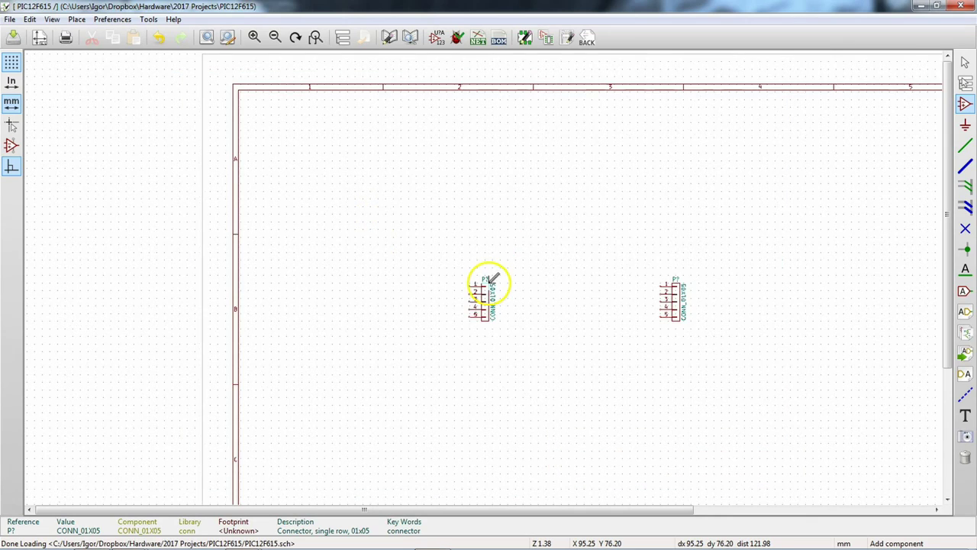
{"action": "scroll", "coordinate": [486, 274], "scroll_direction": "down", "scroll_amount": 2}
{"action": "scroll", "coordinate": [487, 273], "scroll_direction": "down", "scroll_amount": 2}
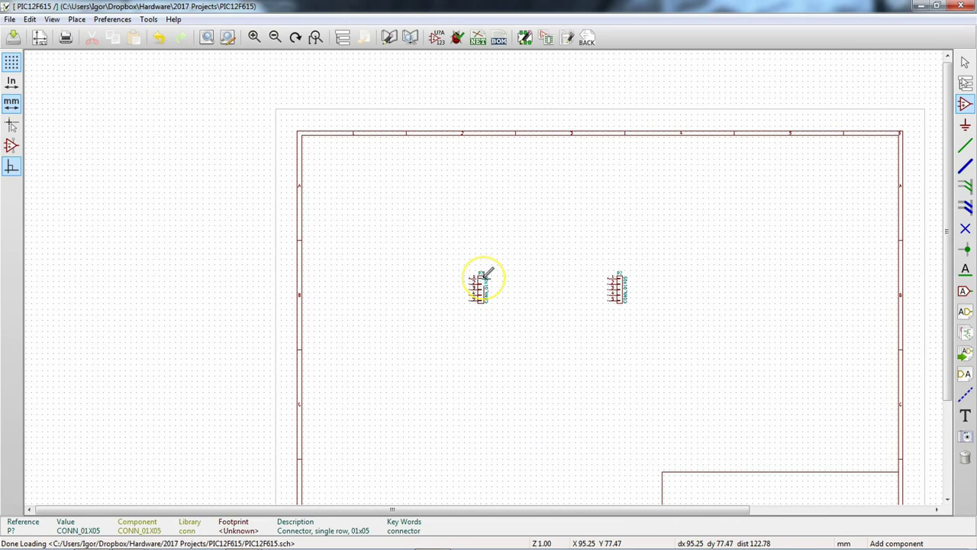
Place an unpolarized capacitor C from the device library above and between the two connectors, at about X 126, Y 61 mm.
{"action": "left_click", "coordinate": [478, 281]}
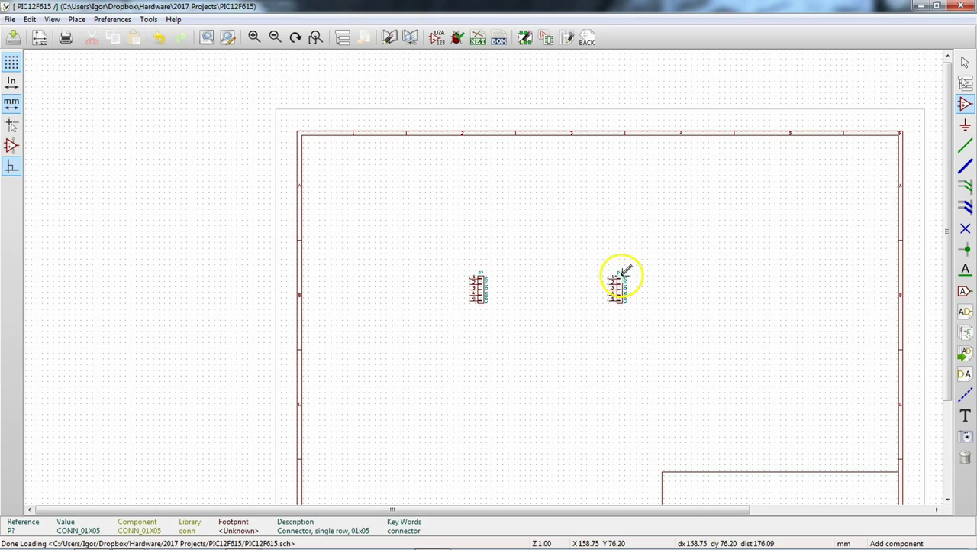
{"action": "scroll", "coordinate": [624, 269], "scroll_direction": "up", "scroll_amount": 1}
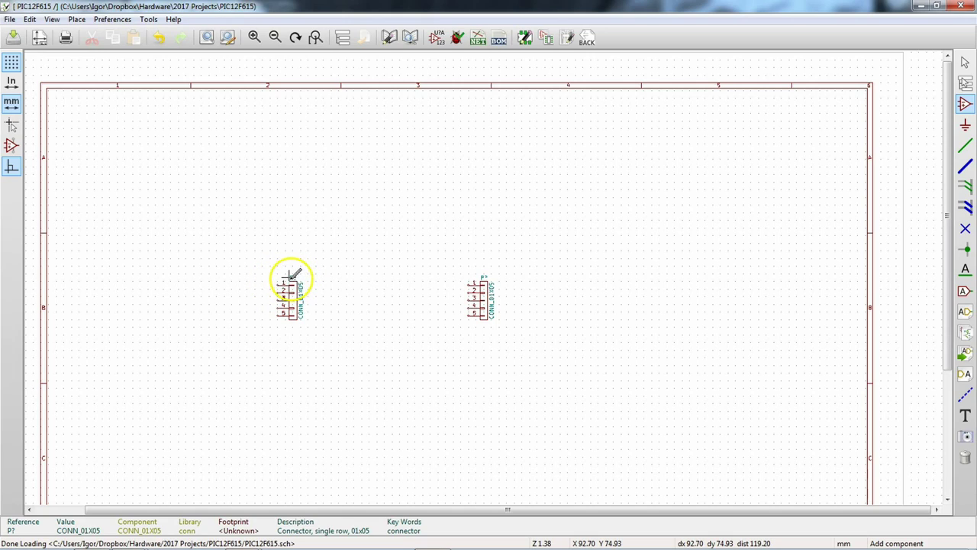
{"action": "scroll", "coordinate": [294, 275], "scroll_direction": "up", "scroll_amount": 1}
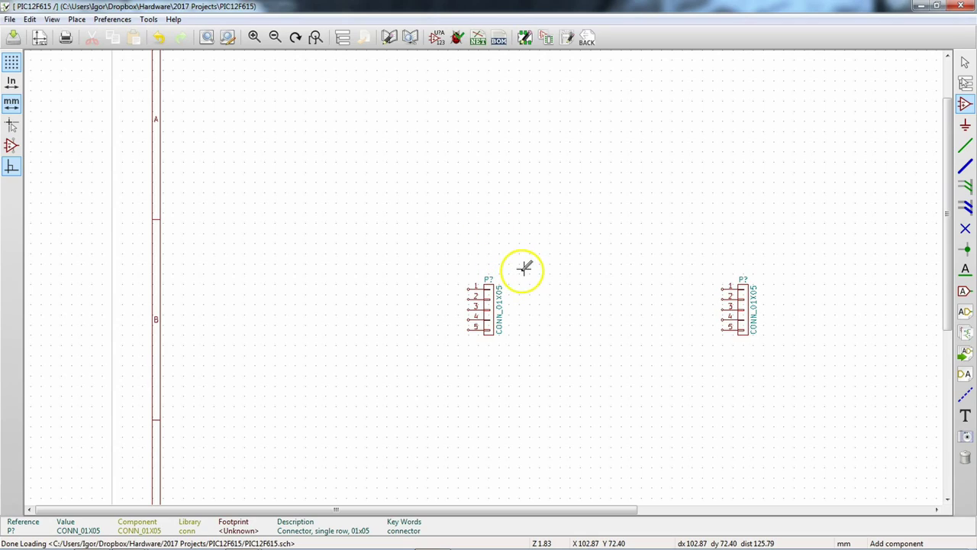
{"action": "left_click_drag", "start_coordinate": [524, 267], "coordinate": [394, 286]}
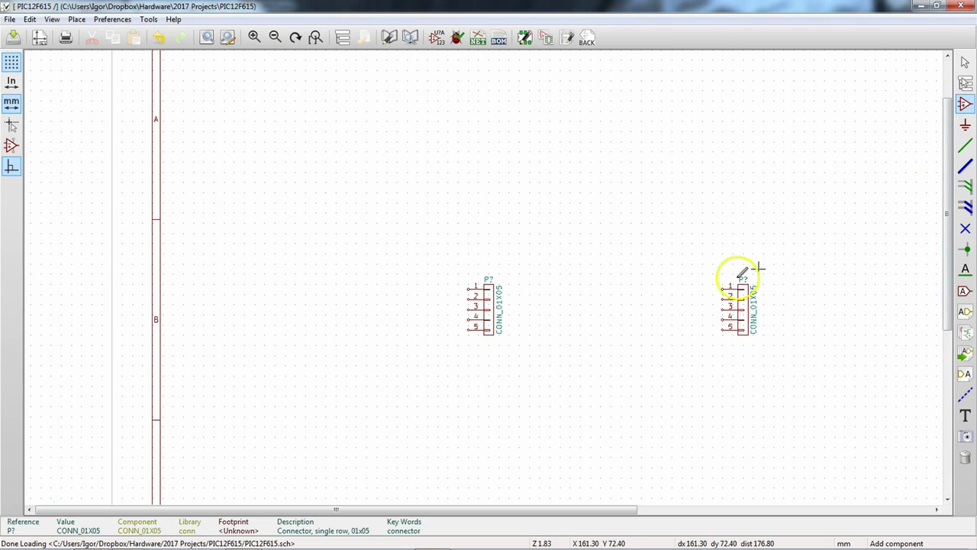
{"action": "left_click", "coordinate": [620, 284]}
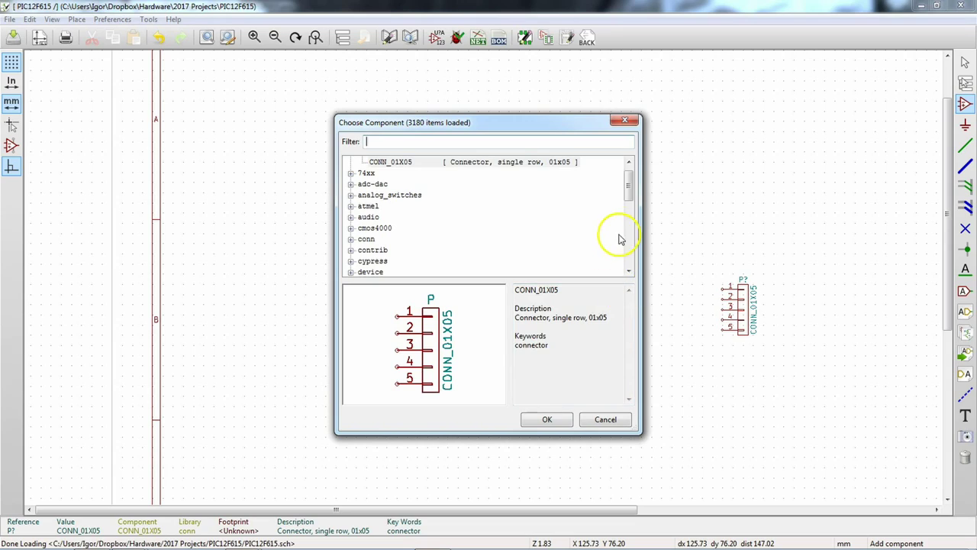
{"action": "scroll", "coordinate": [631, 186], "scroll_direction": "up", "scroll_amount": 1}
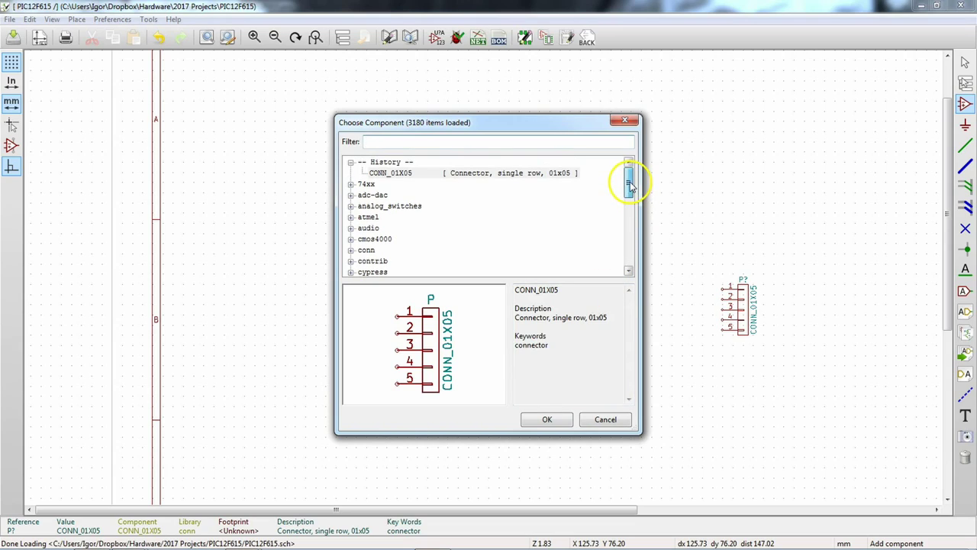
{"action": "left_click", "coordinate": [351, 161]}
{"action": "left_click", "coordinate": [384, 141]}
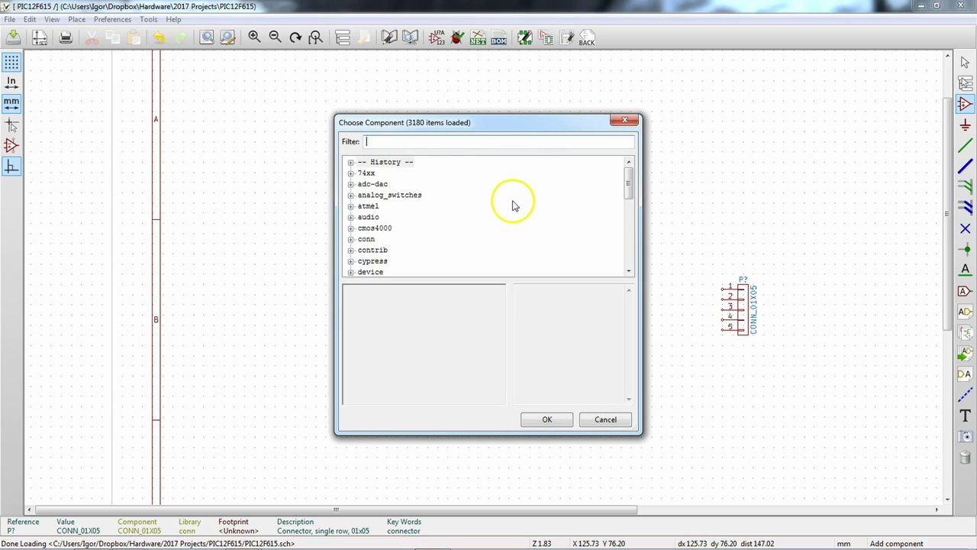
{"action": "type", "text": "c"}
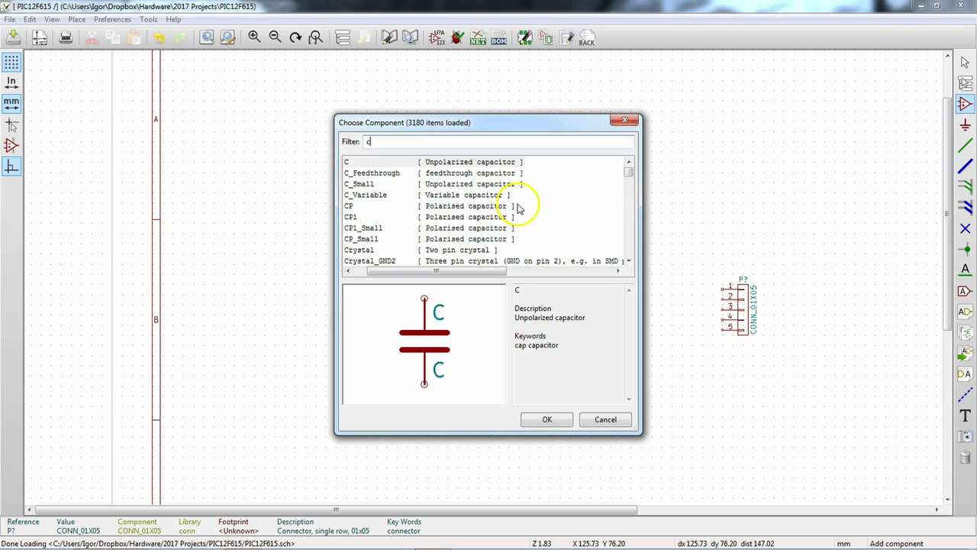
{"action": "left_click", "coordinate": [388, 165]}
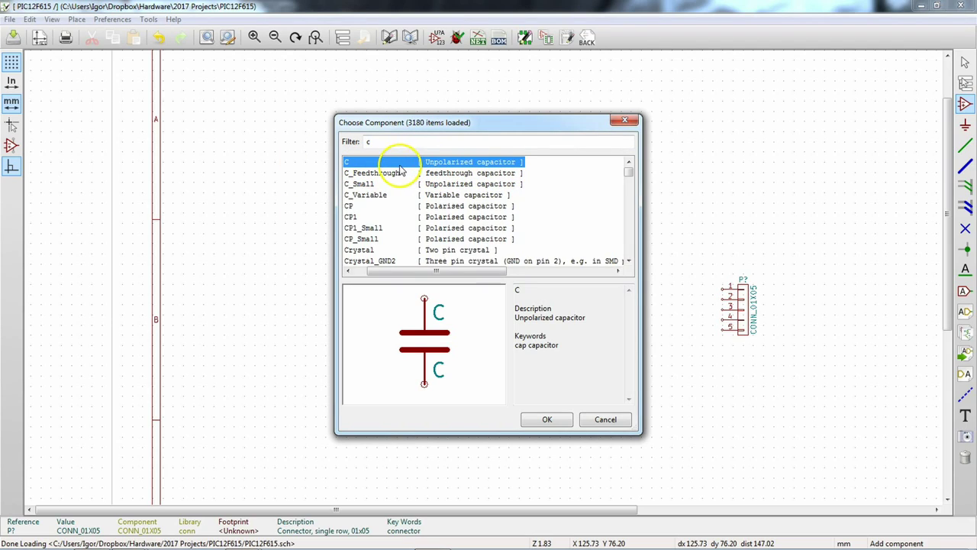
{"action": "key", "text": "Return"}
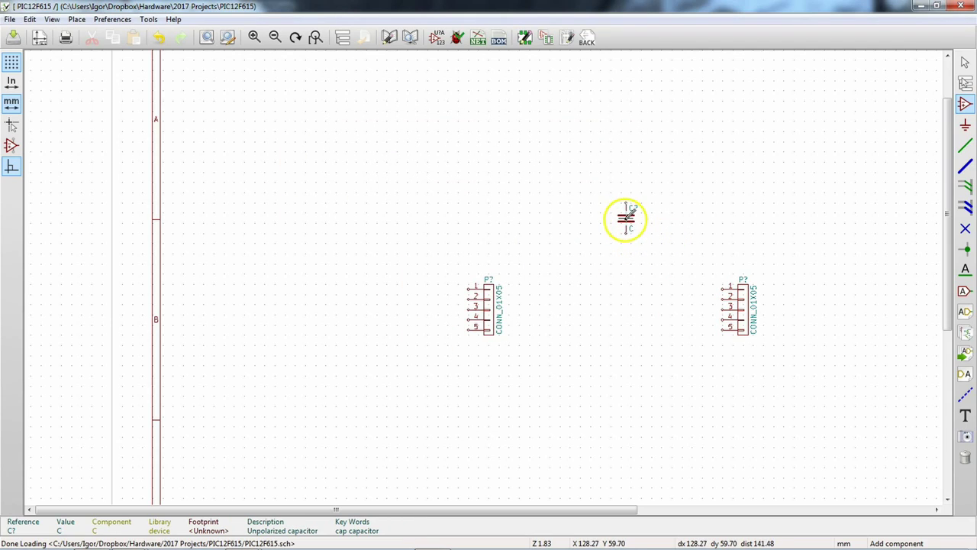
{"action": "left_click", "coordinate": [616, 222]}
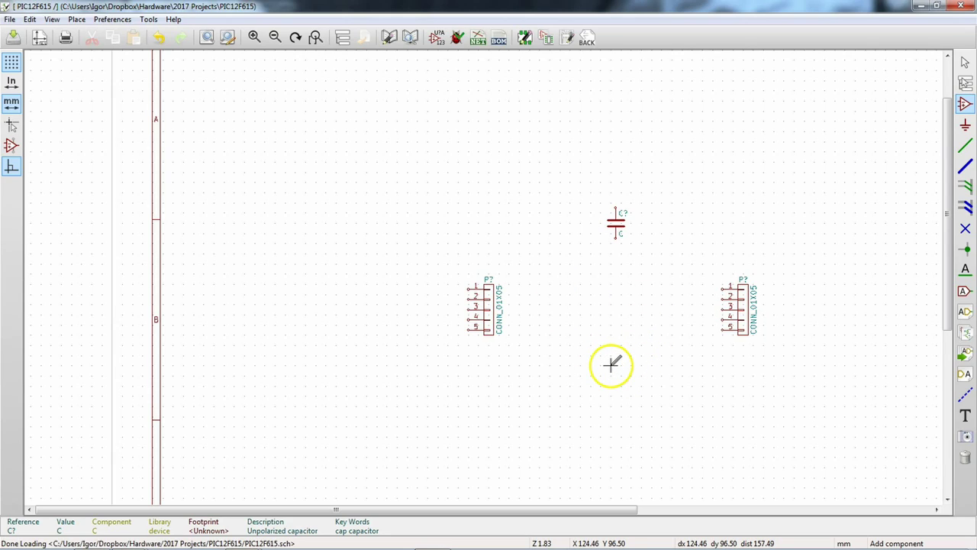
{"action": "left_click", "coordinate": [966, 64]}
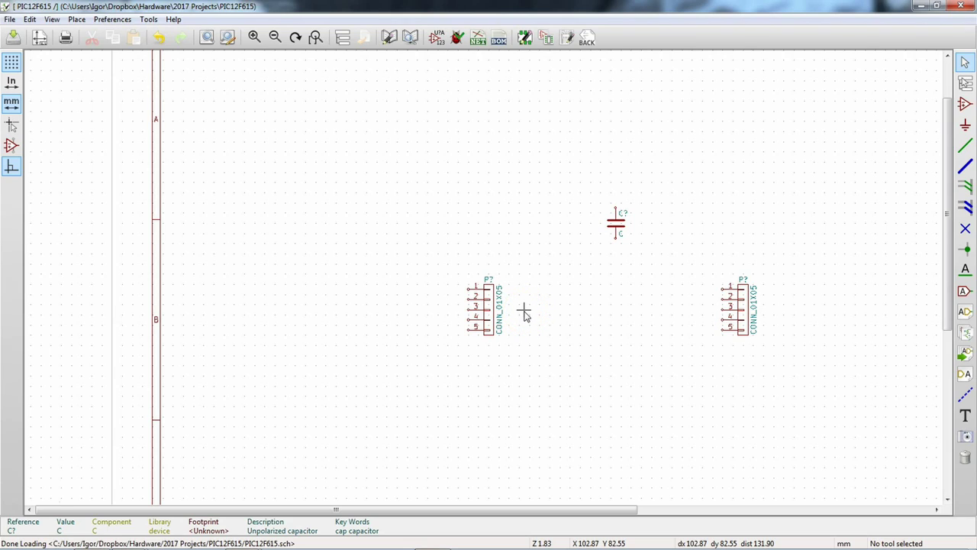
Review the schematic editor's full hotkeys list, including the commands for moving, rotating and editing components.
{"action": "key", "text": "question"}
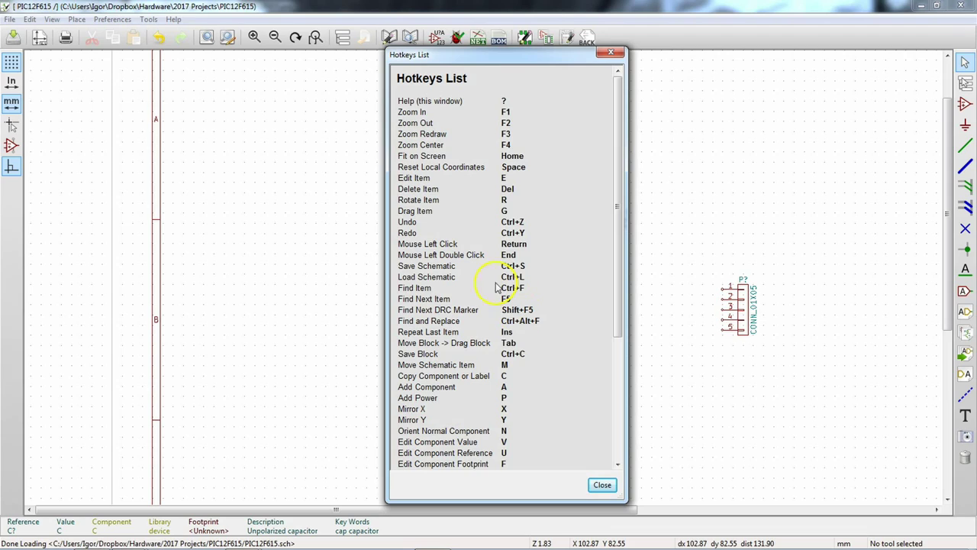
{"action": "left_click_drag", "start_coordinate": [623, 139], "coordinate": [630, 267]}
{"action": "left_click_drag", "start_coordinate": [624, 320], "coordinate": [607, 191]}
{"action": "left_click", "coordinate": [602, 486]}
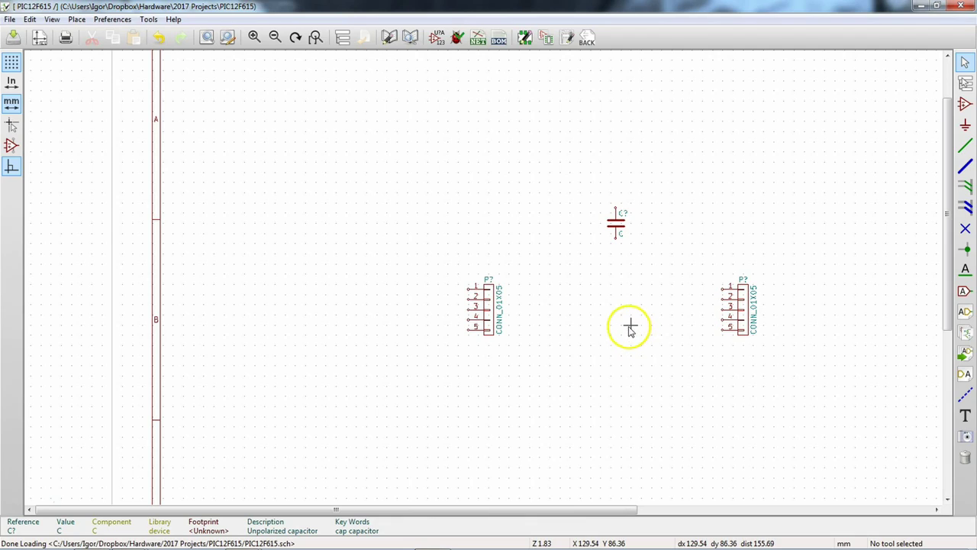
Move the left connector slightly down and to the left, to about X 93, Y 84 mm.
{"action": "right_click", "coordinate": [487, 311]}
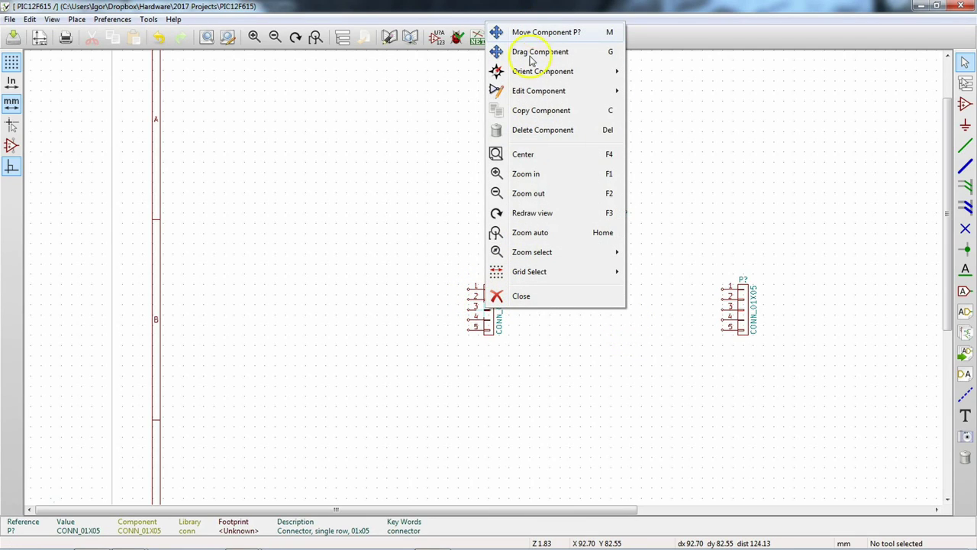
{"action": "mouse_move", "coordinate": [543, 260]}
{"action": "left_click", "coordinate": [587, 34]}
{"action": "mouse_move", "coordinate": [485, 315]}
{"action": "left_mouse_down"}
{"action": "mouse_move", "coordinate": [466, 327]}
{"action": "mouse_move", "coordinate": [468, 318]}
{"action": "mouse_move", "coordinate": [489, 324]}
{"action": "mouse_move", "coordinate": [480, 318]}
{"action": "left_mouse_up"}
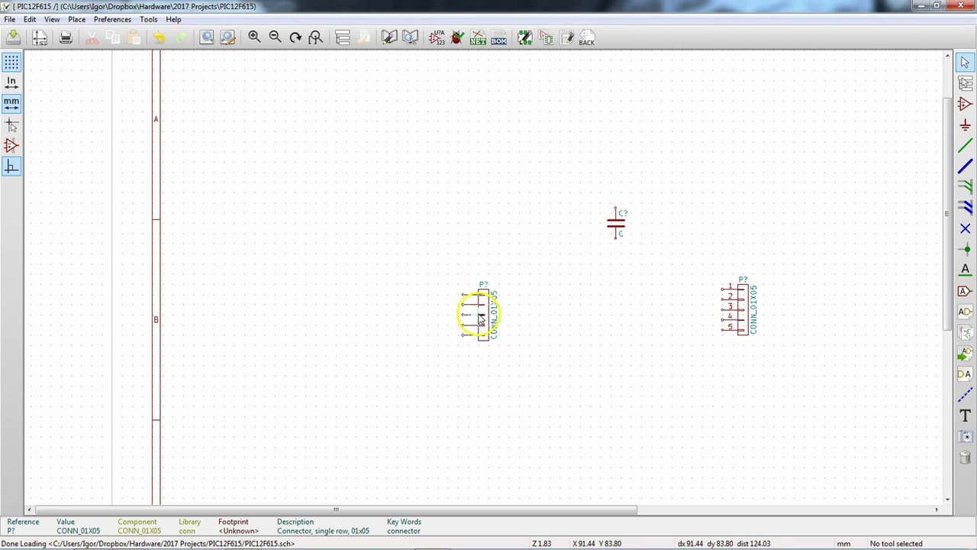
{"action": "left_click", "coordinate": [481, 319]}
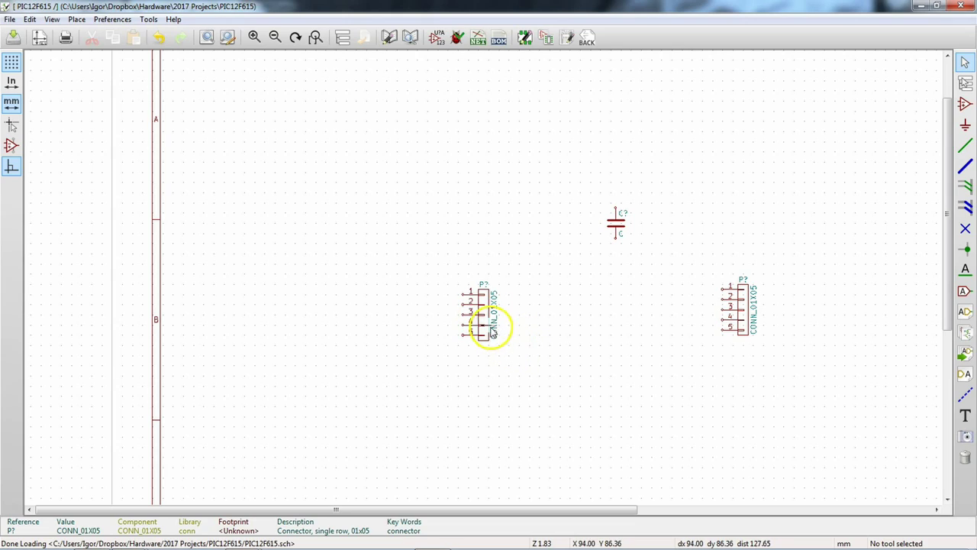
Move the left connector slightly up and to the right, to about X 95, Y 81 mm.
{"action": "right_click", "coordinate": [479, 319]}
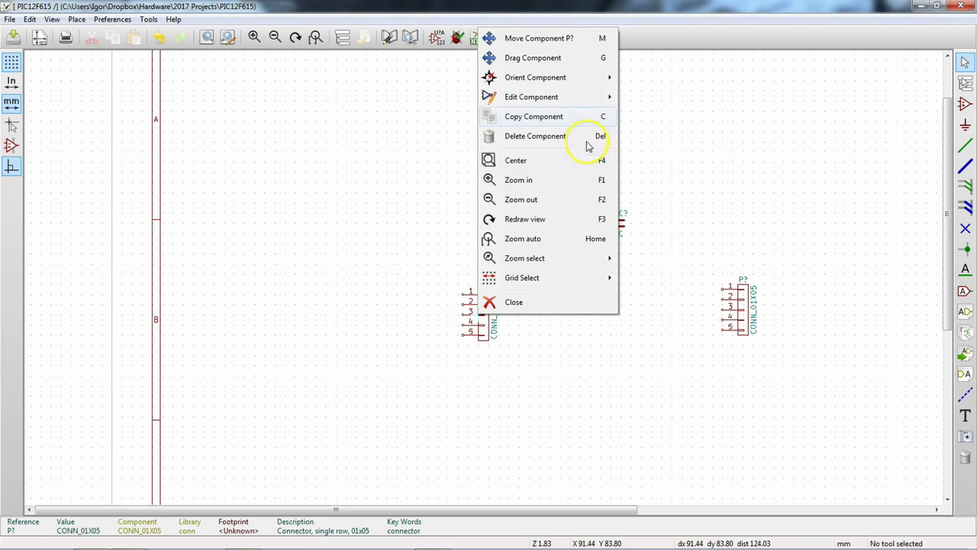
{"action": "left_click", "coordinate": [573, 40]}
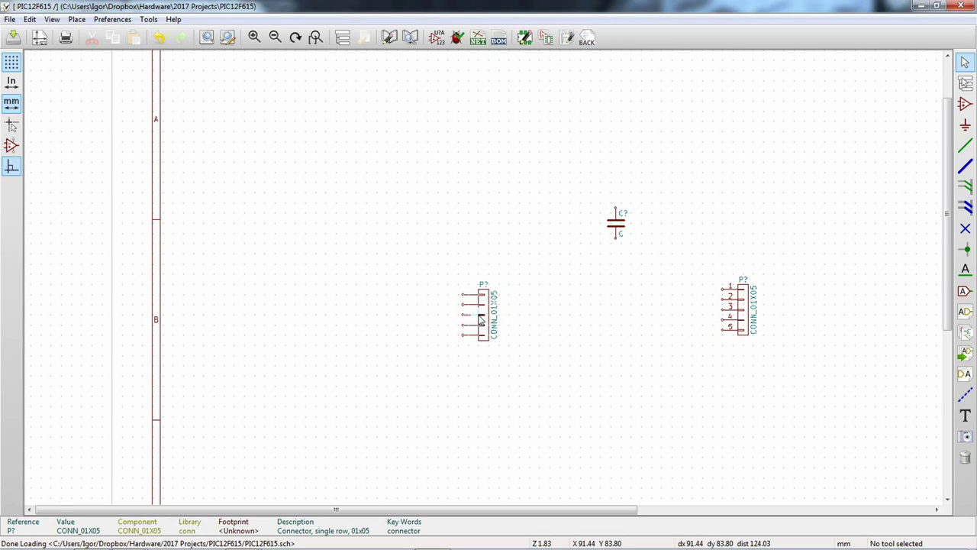
{"action": "left_click", "coordinate": [481, 321]}
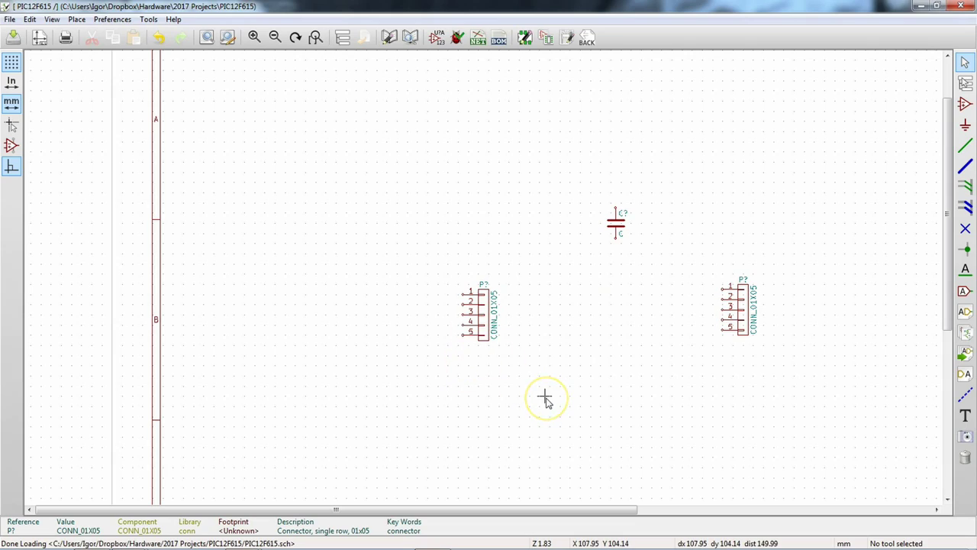
{"action": "left_click", "coordinate": [502, 311]}
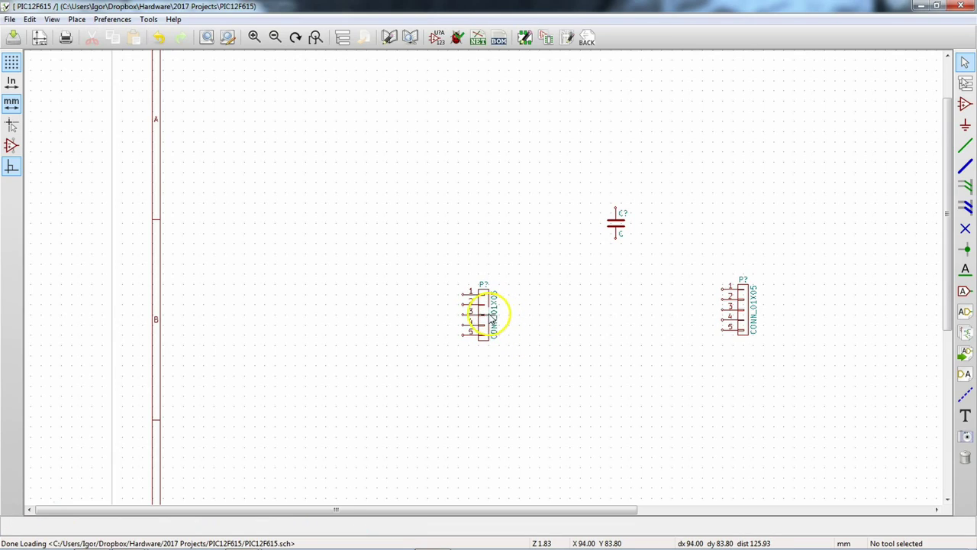
{"action": "mouse_move", "coordinate": [485, 317]}
{"action": "left_mouse_down"}
{"action": "mouse_move", "coordinate": [485, 290]}
{"action": "mouse_move", "coordinate": [515, 320]}
{"action": "mouse_move", "coordinate": [488, 297]}
{"action": "mouse_move", "coordinate": [519, 289]}
{"action": "mouse_move", "coordinate": [491, 229]}
{"action": "mouse_move", "coordinate": [497, 348]}
{"action": "mouse_move", "coordinate": [484, 310]}
{"action": "mouse_move", "coordinate": [495, 292]}
{"action": "mouse_move", "coordinate": [494, 302]}
{"action": "left_mouse_up"}
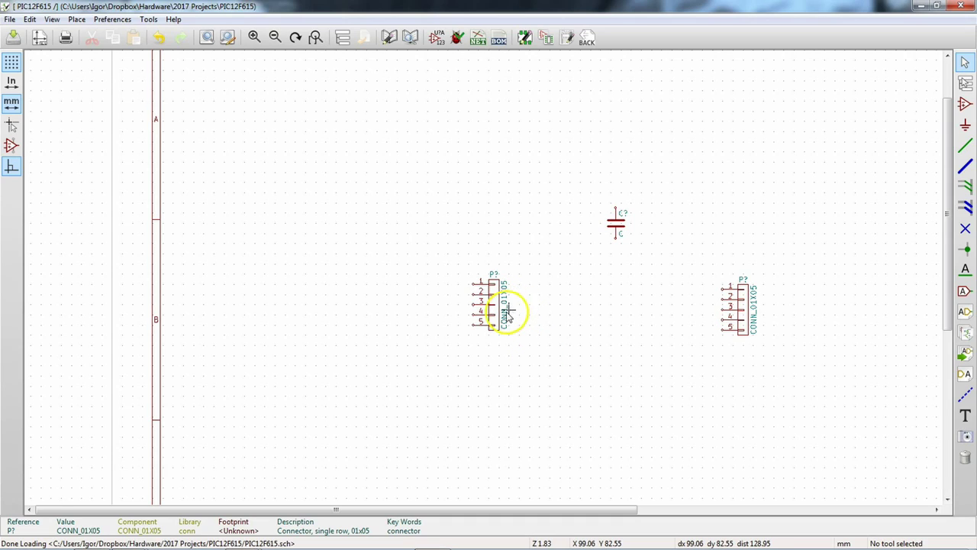
Try moving the left connector's value and reference labels separately from its body, setting each back in its original place.
{"action": "scroll", "coordinate": [506, 310], "scroll_direction": "up", "scroll_amount": 3}
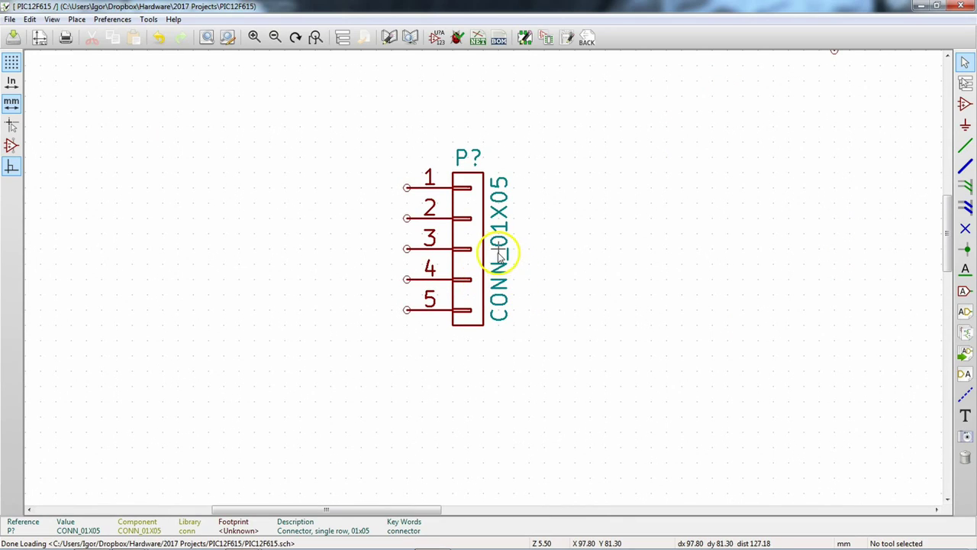
{"action": "key", "text": "m"}
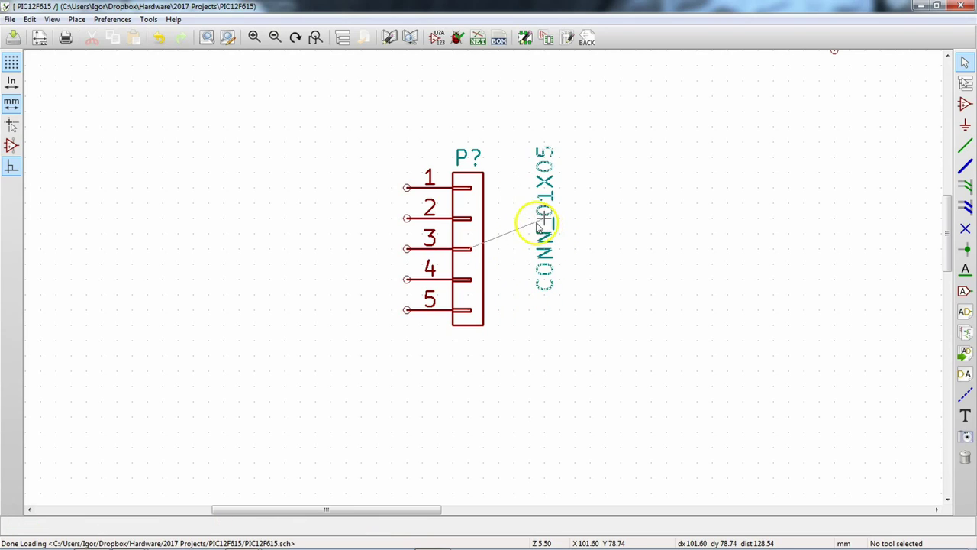
{"action": "left_click", "coordinate": [501, 247]}
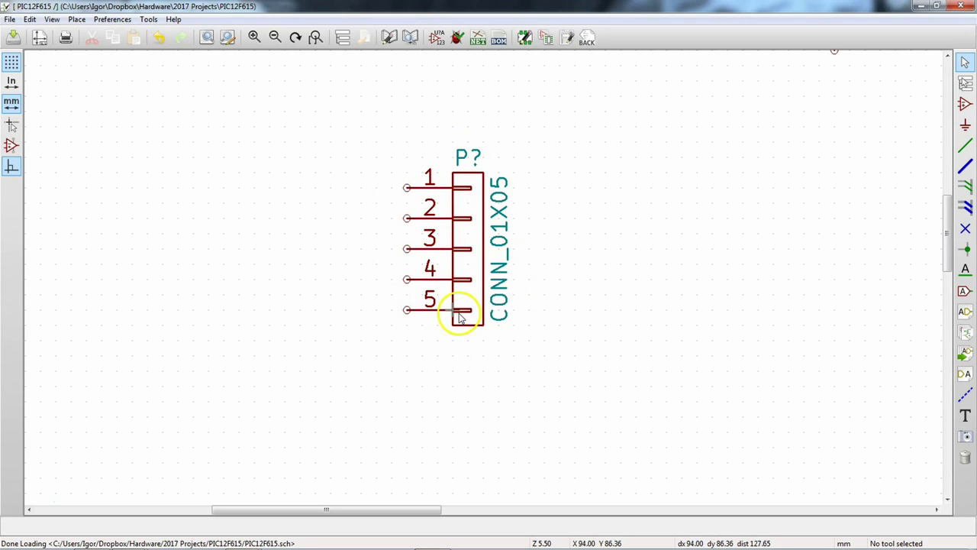
{"action": "key", "text": "m"}
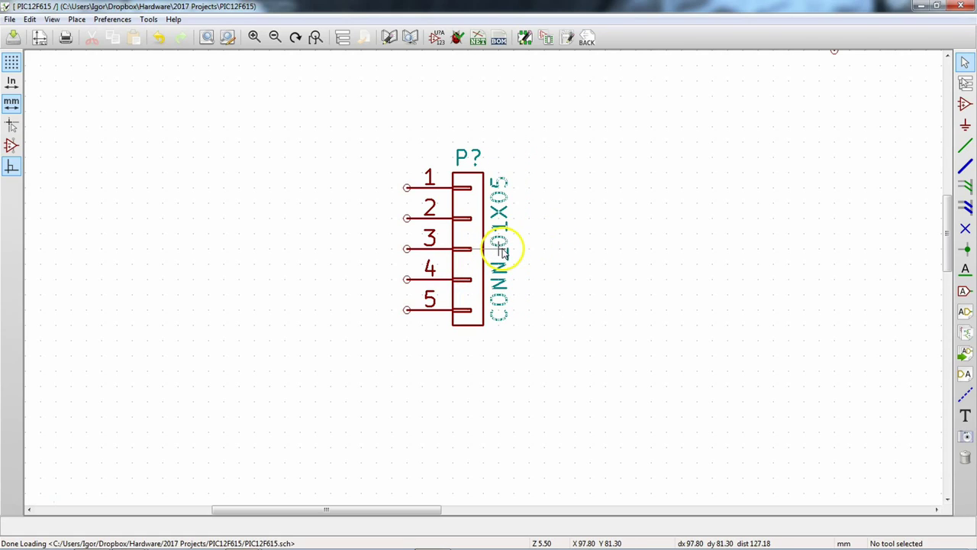
{"action": "left_click", "coordinate": [501, 249]}
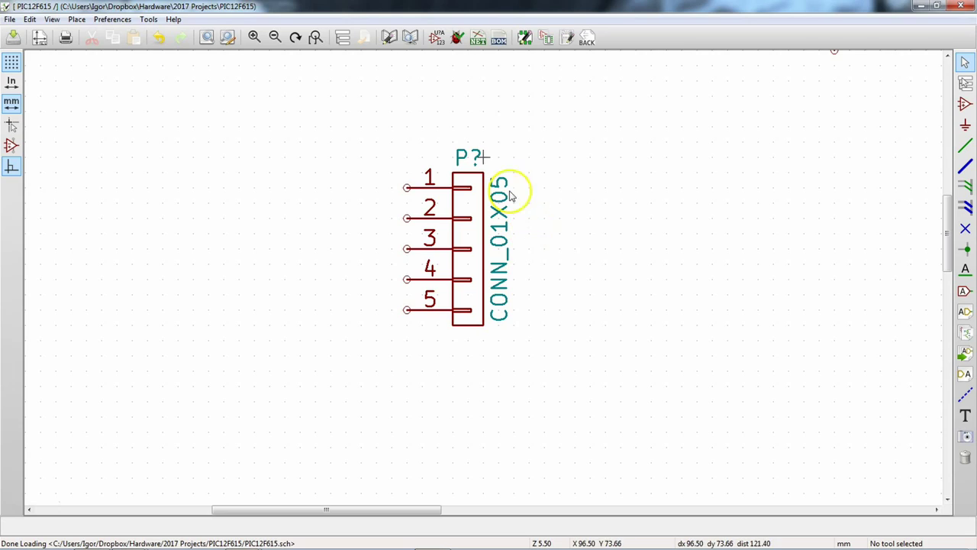
{"action": "key", "text": "m"}
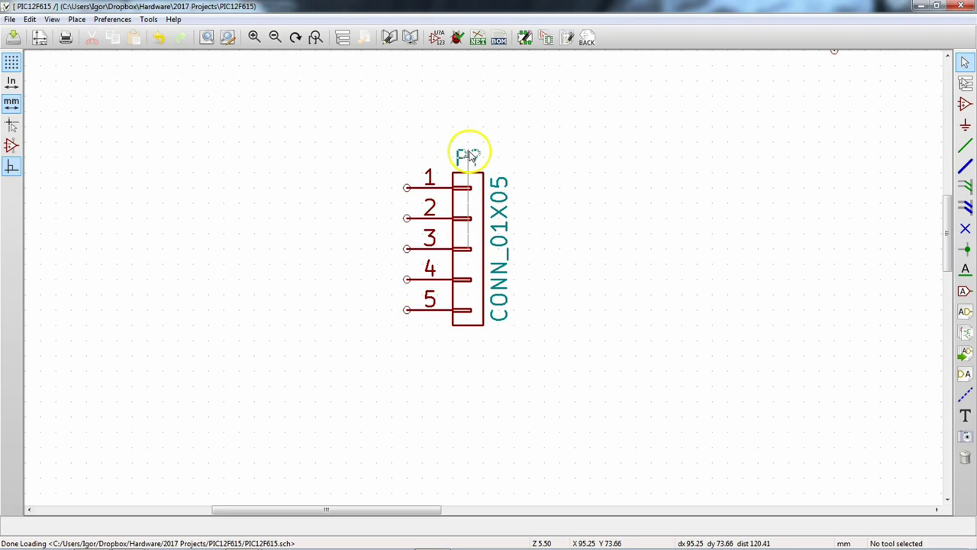
{"action": "left_click", "coordinate": [470, 157]}
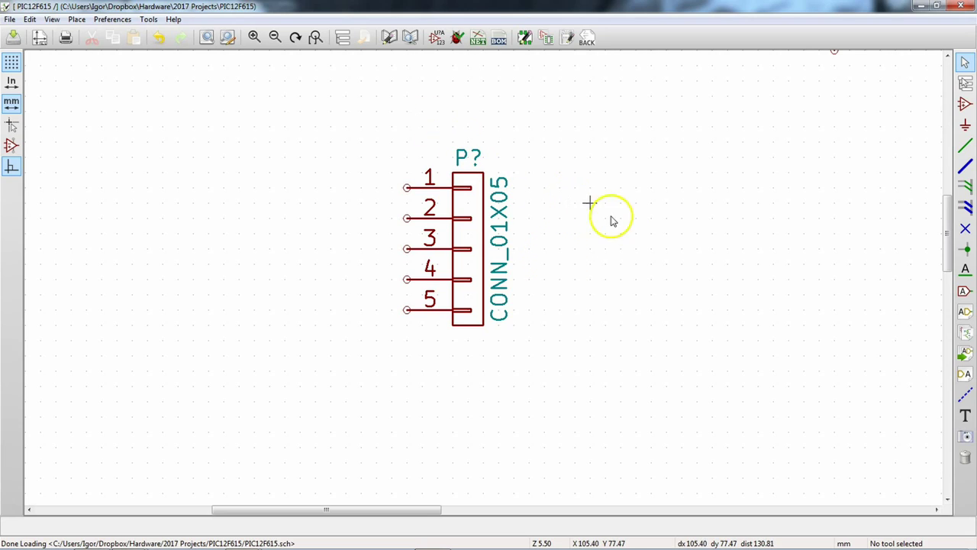
Rotate the capacitor to a horizontal orientation and move it slightly down and right, to about X 127, Y 65 mm.
{"action": "scroll", "coordinate": [694, 218], "scroll_direction": "down", "scroll_amount": 1}
{"action": "middle_click_drag", "start_coordinate": [493, 290], "coordinate": [349, 321]}
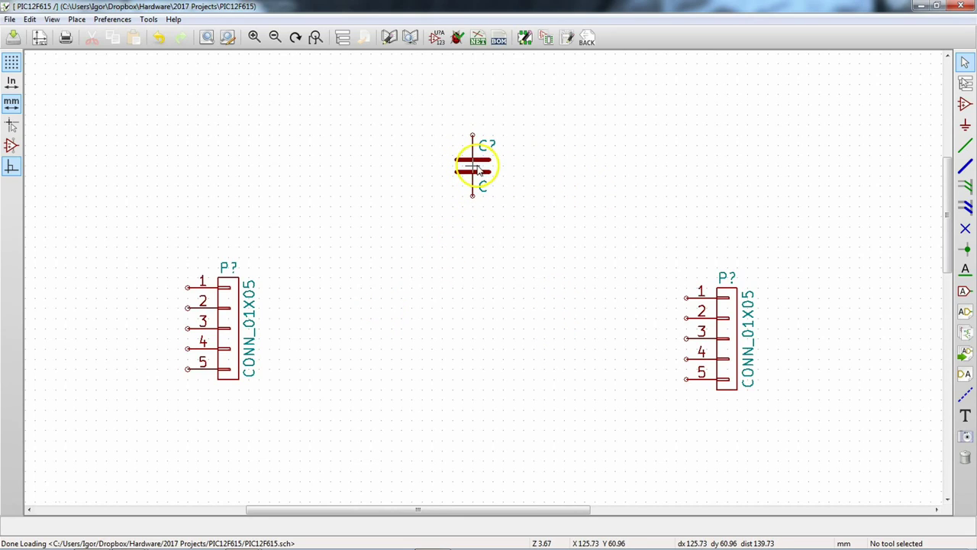
{"action": "key", "text": "r"}
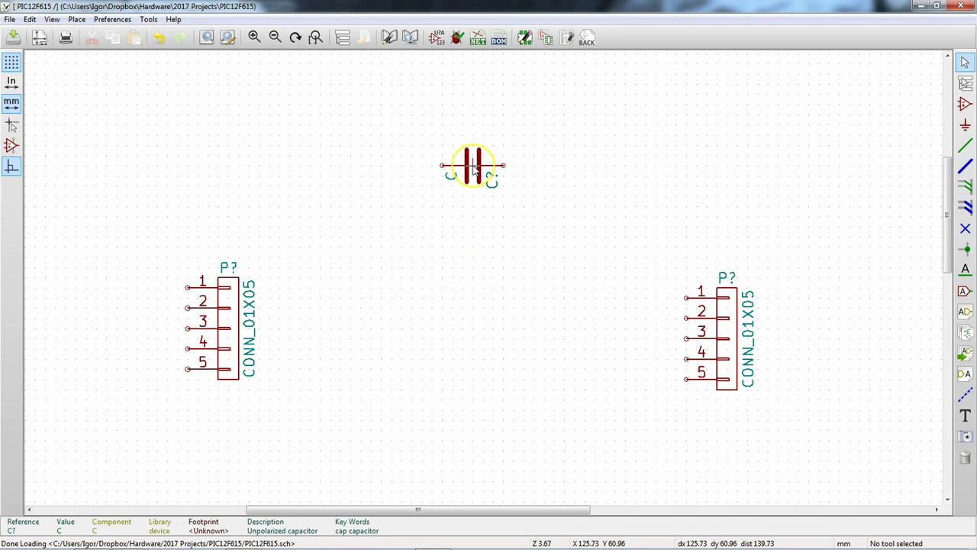
{"action": "left_click_drag", "start_coordinate": [474, 170], "coordinate": [484, 198]}
{"action": "key", "text": "r"}
{"action": "key", "text": "r"}
{"action": "key", "text": "r"}
{"action": "key", "text": "r"}
{"action": "left_click", "coordinate": [485, 198]}
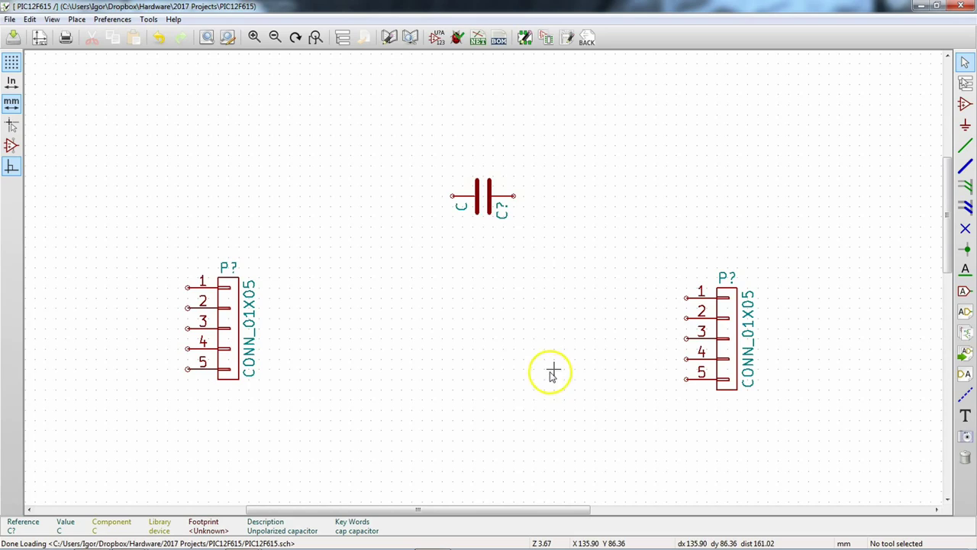
Move the left connector straight up by about 2.5 mm, to about X 95, Y 79 mm, leaving its footprint field unedited.
{"action": "left_click", "coordinate": [230, 344]}
{"action": "key", "text": "m"}
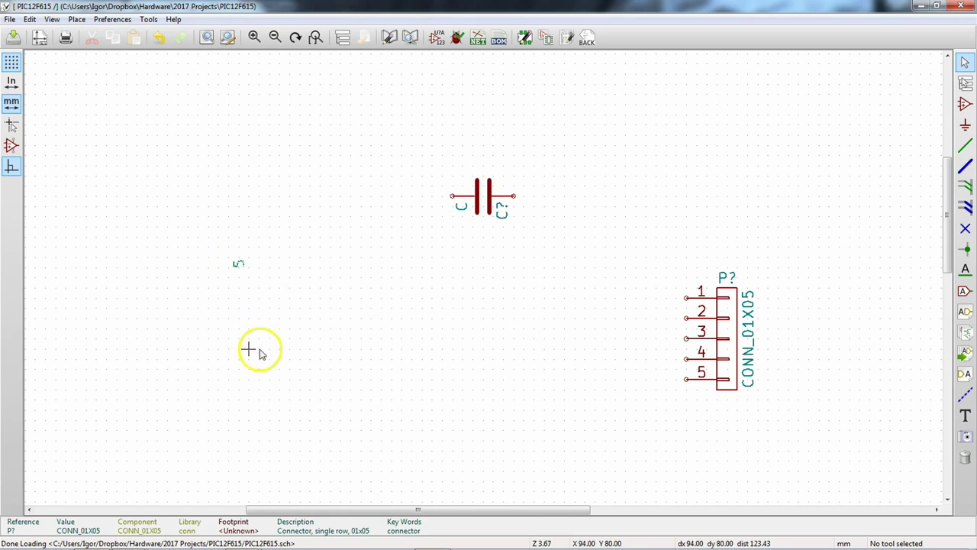
{"action": "key", "text": "f"}
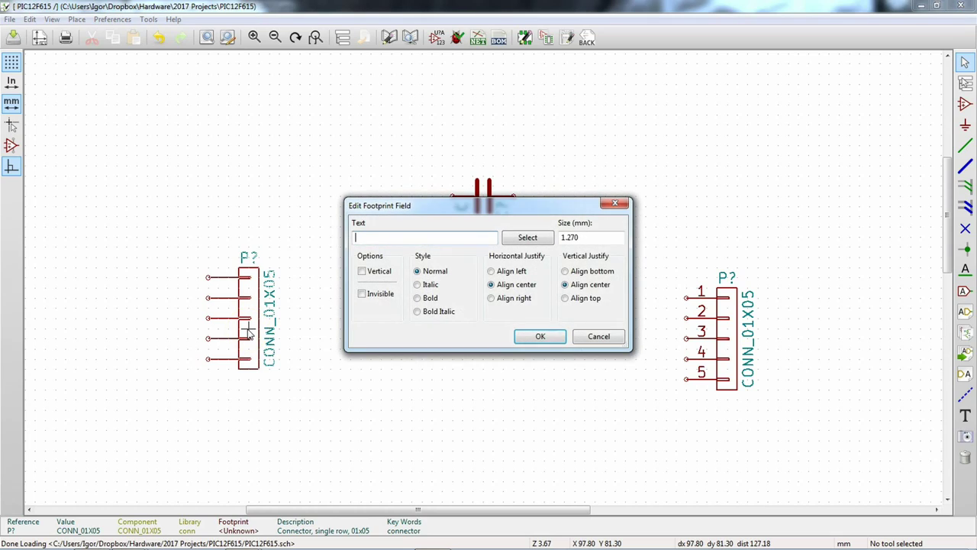
{"action": "left_click", "coordinate": [594, 336]}
{"action": "left_click", "coordinate": [218, 331]}
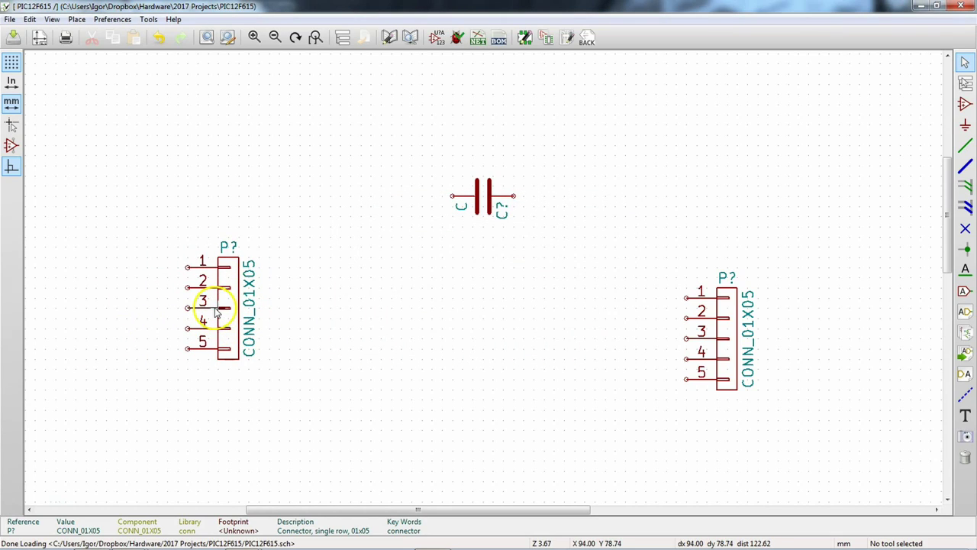
Mirror the left connector horizontally so its pins face the capacitor side, and move it down level with the right connector.
{"action": "right_click", "coordinate": [222, 321]}
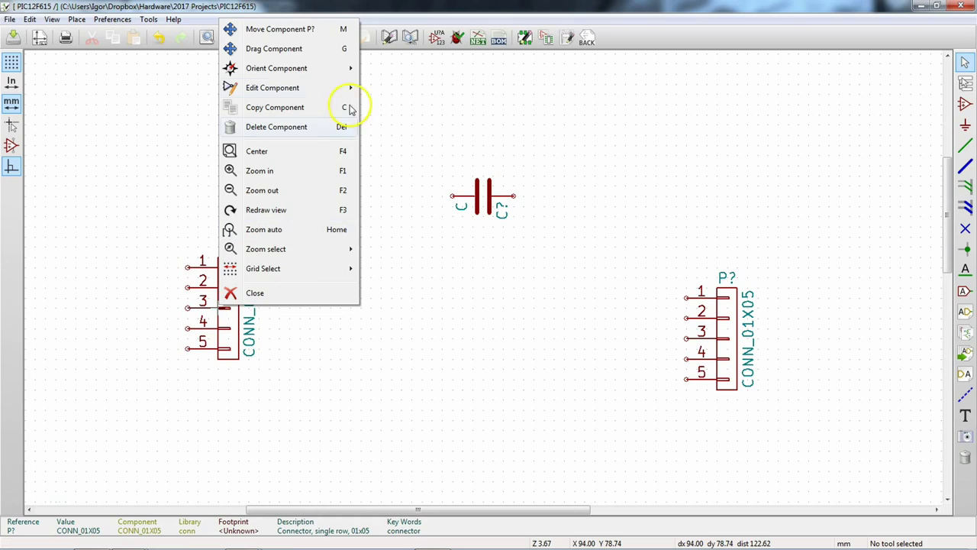
{"action": "mouse_move", "coordinate": [324, 74]}
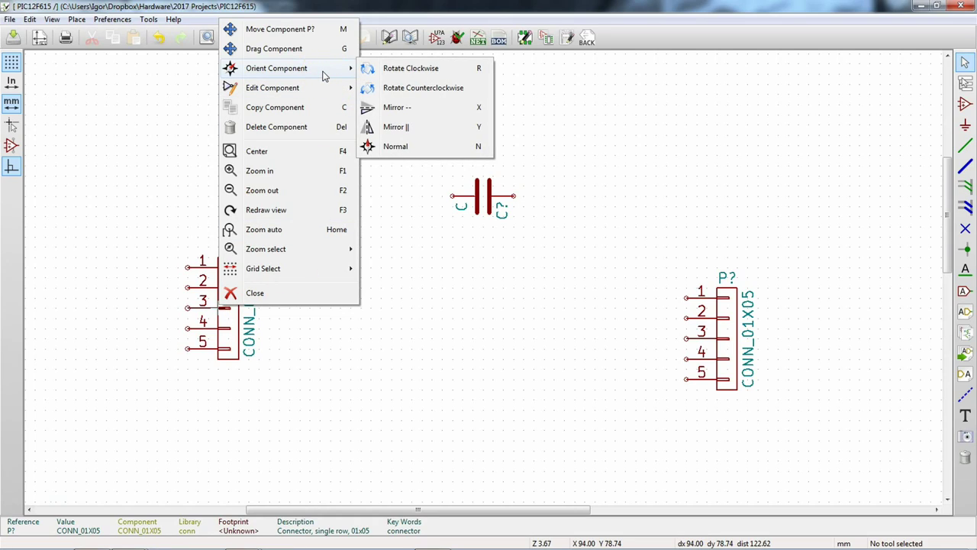
{"action": "left_click", "coordinate": [428, 136]}
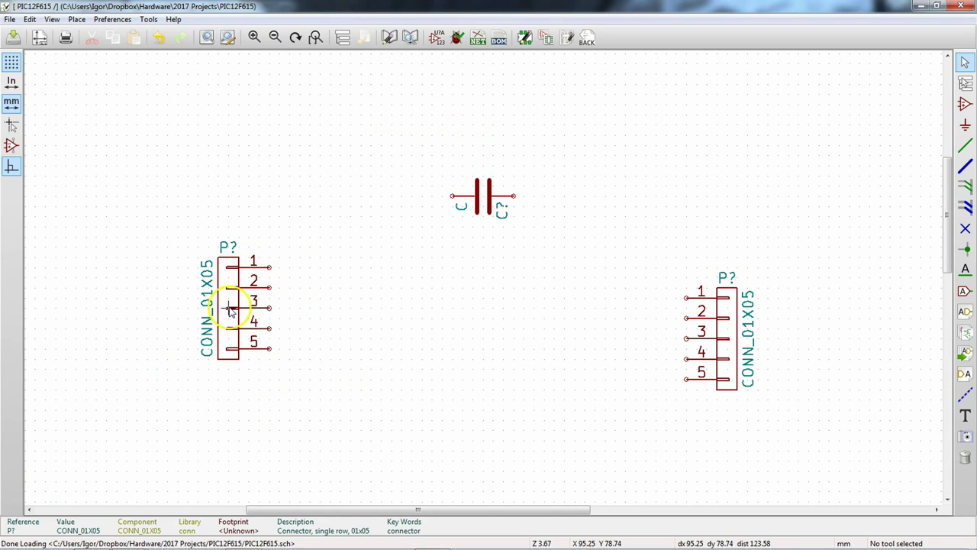
{"action": "left_click_drag", "start_coordinate": [229, 307], "coordinate": [229, 339]}
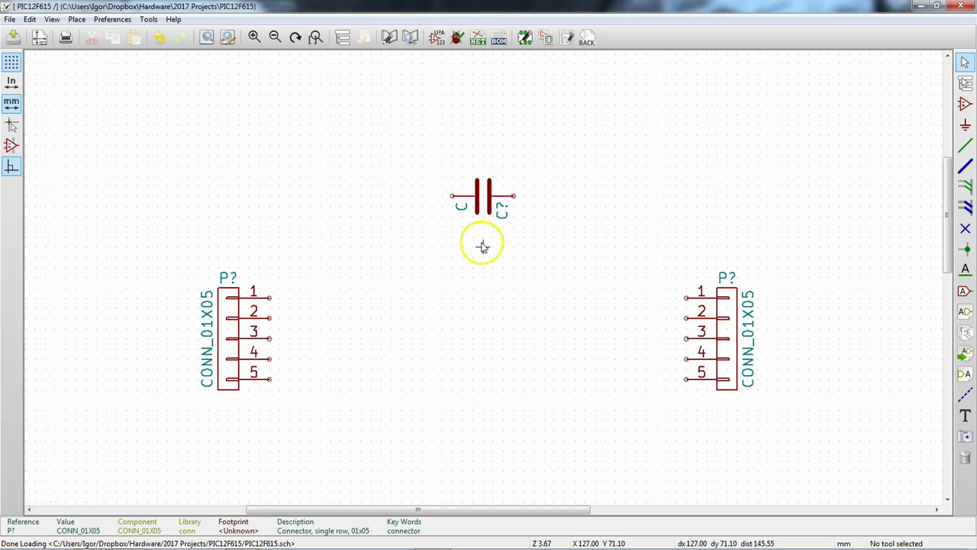
{"action": "left_click", "coordinate": [388, 40]}
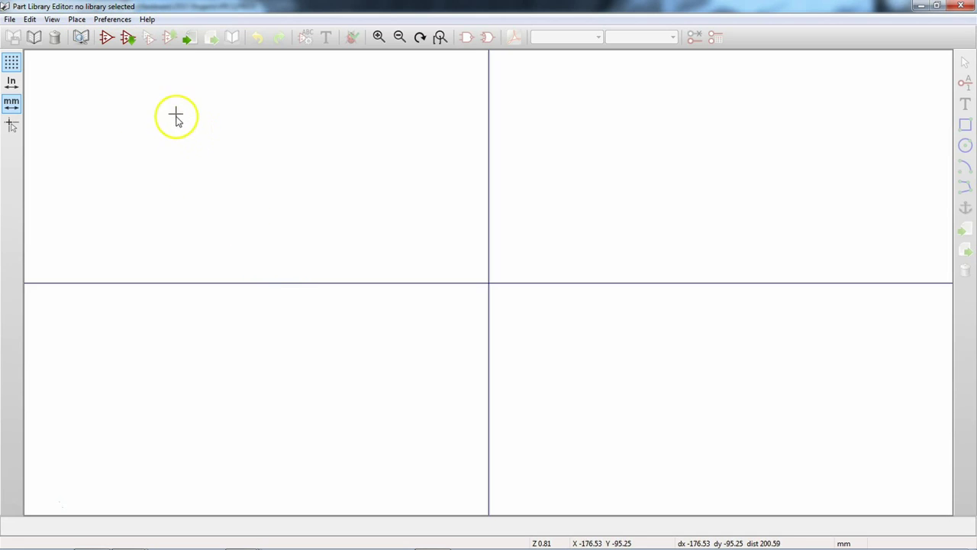
{"action": "left_click", "coordinate": [128, 39]}
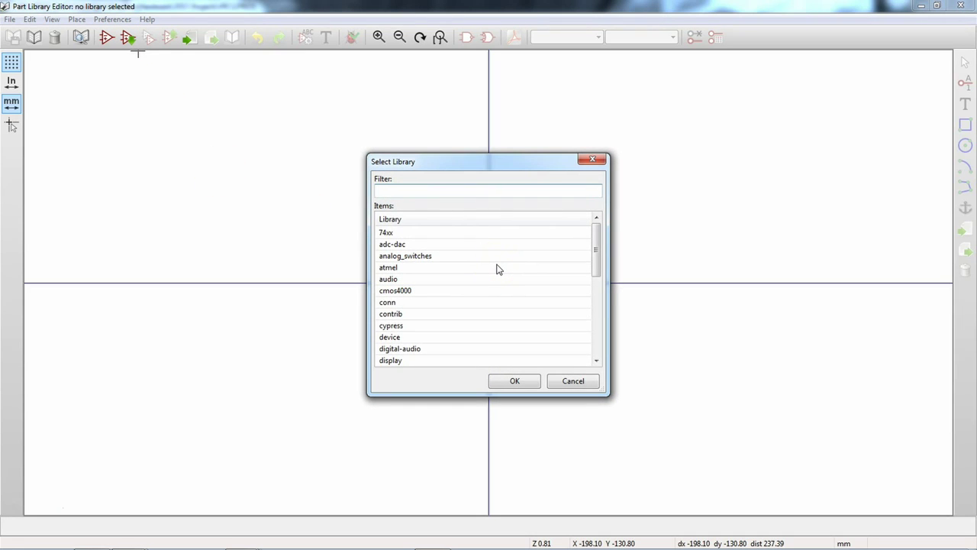
{"action": "left_click", "coordinate": [599, 248]}
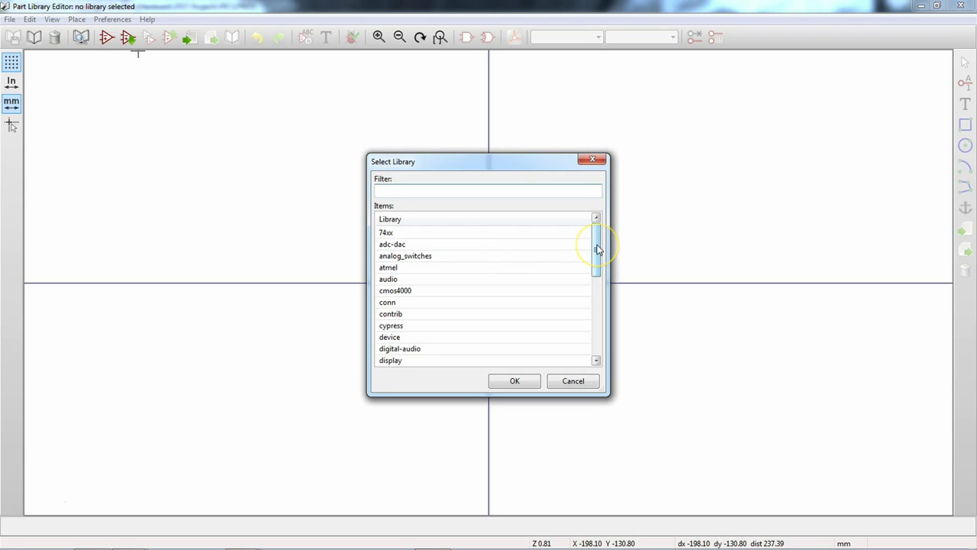
{"action": "type", "text": "c"}
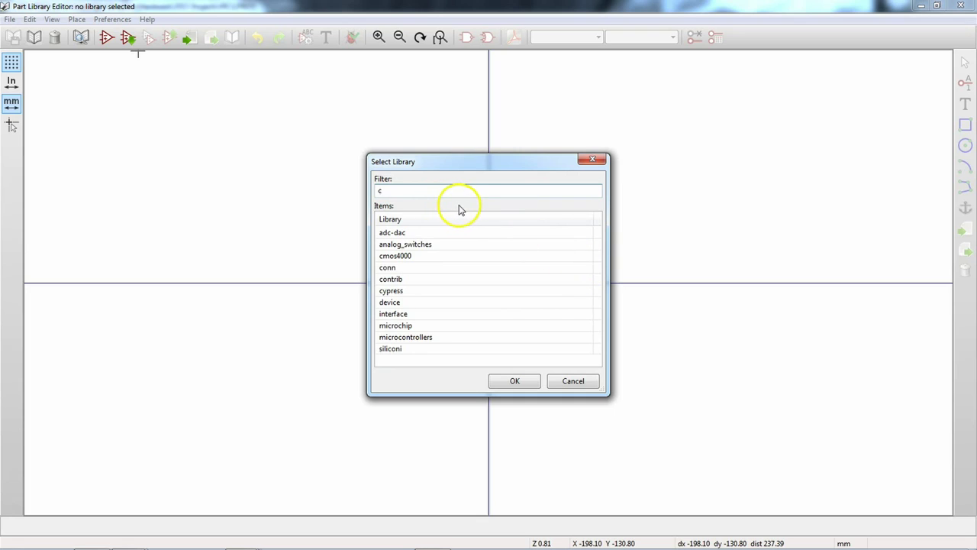
{"action": "key", "text": "BackSpace"}
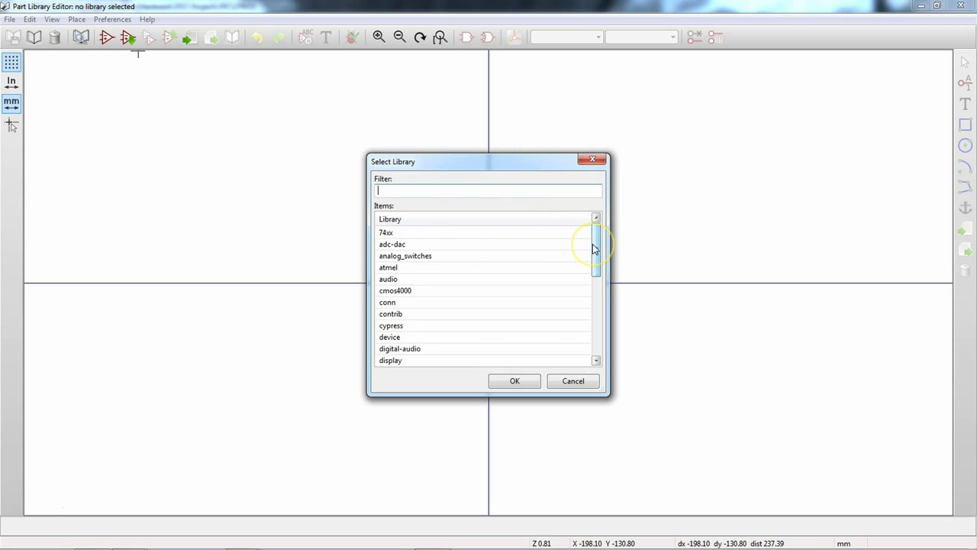
{"action": "left_click_drag", "start_coordinate": [594, 248], "coordinate": [614, 234]}
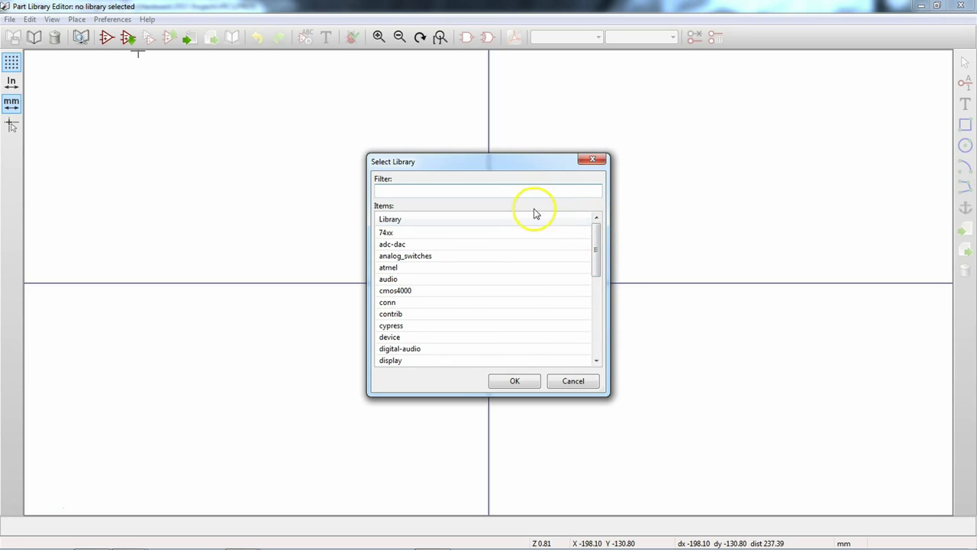
{"action": "left_click", "coordinate": [594, 384]}
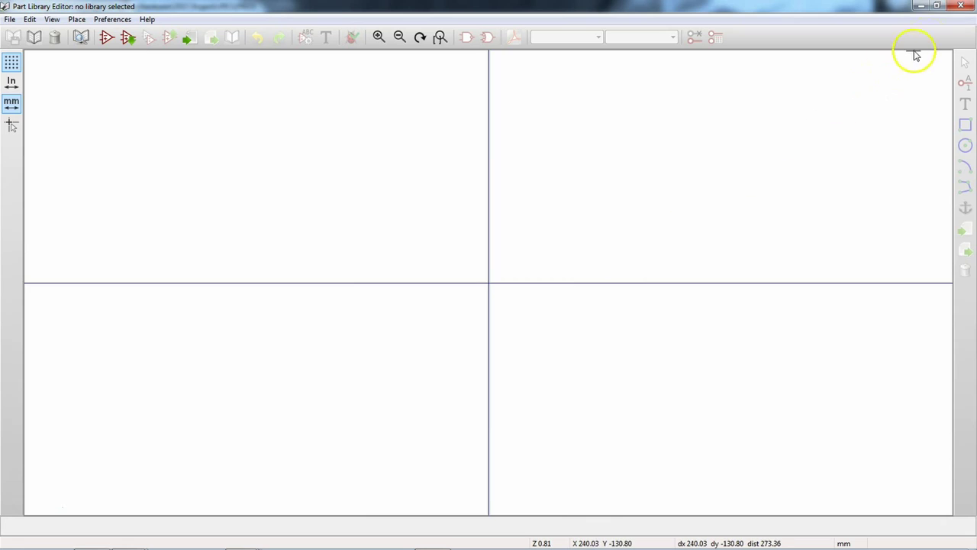
{"action": "left_click", "coordinate": [960, 8]}
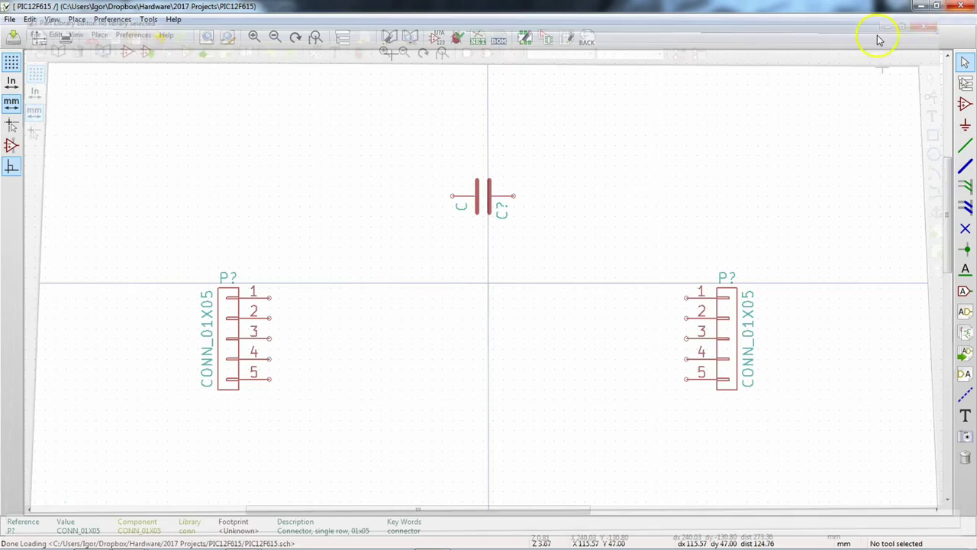
Open the placed capacitor's library symbol for editing in the Part Library Editor.
{"action": "right_click", "coordinate": [482, 200]}
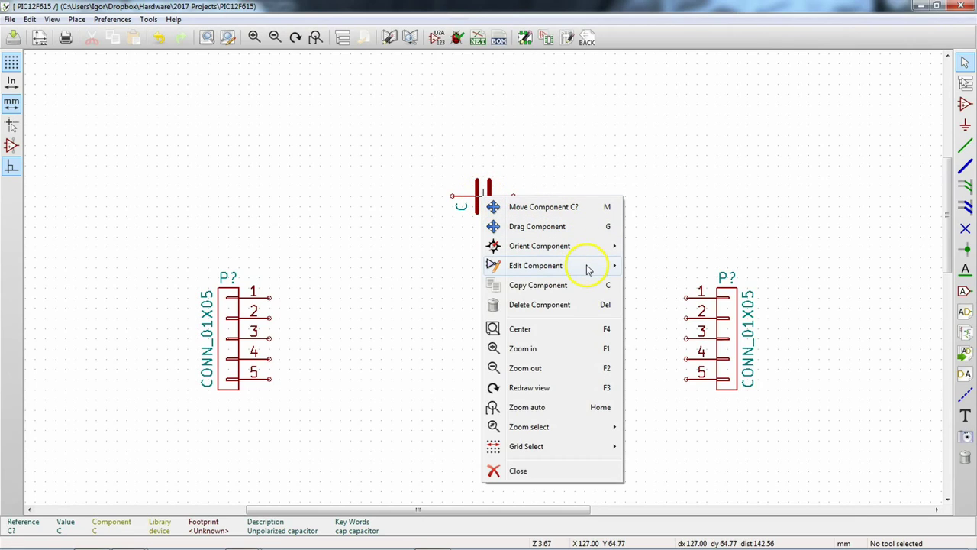
{"action": "mouse_move", "coordinate": [585, 264]}
{"action": "left_click", "coordinate": [682, 344]}
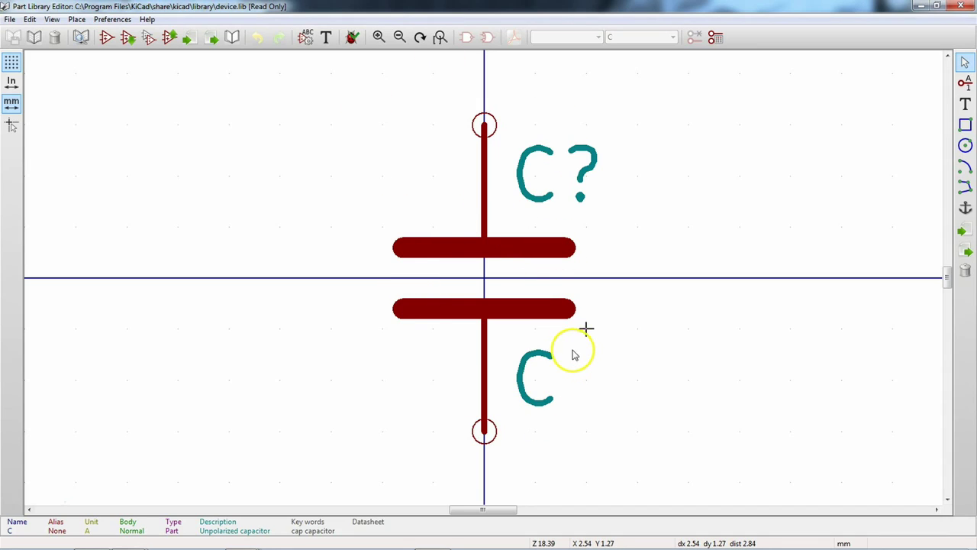
{"action": "left_click", "coordinate": [11, 20]}
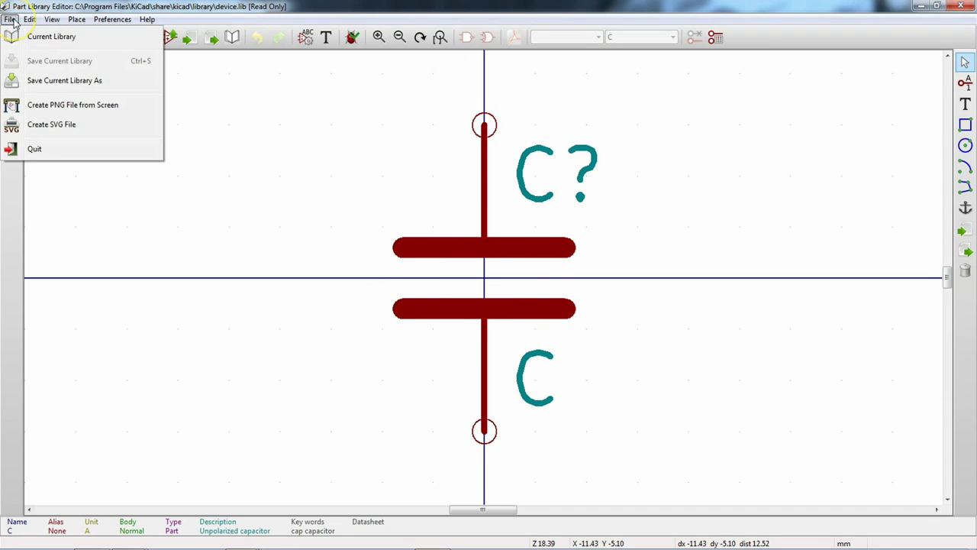
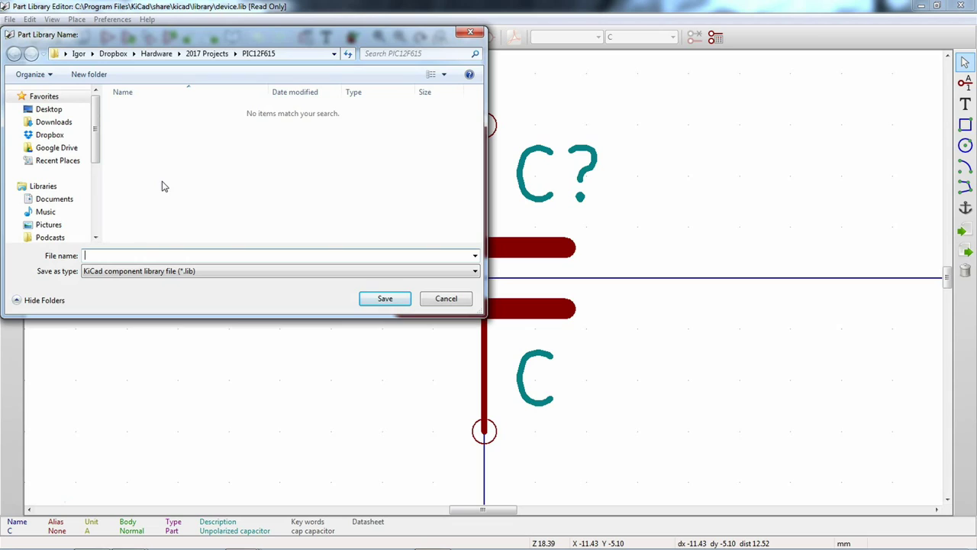
{"action": "left_click", "coordinate": [456, 302]}
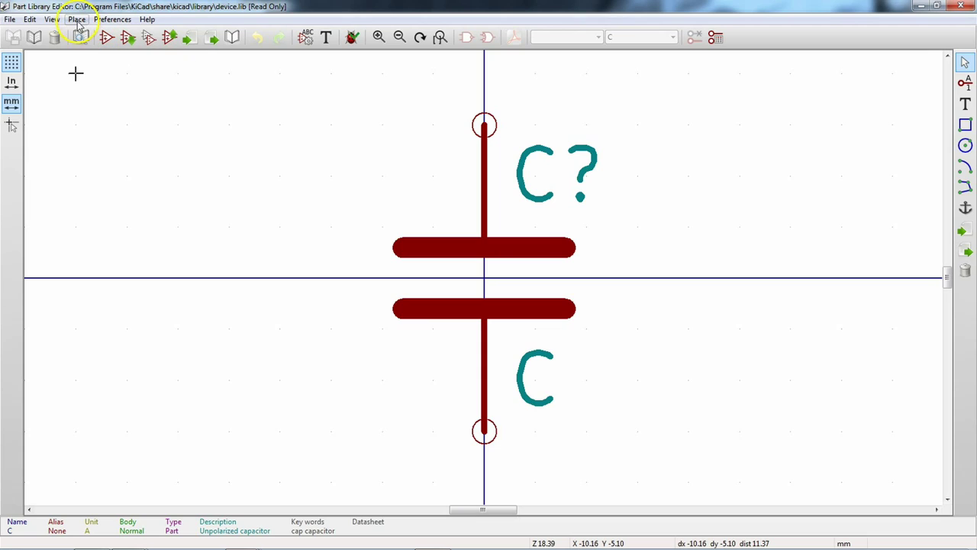
{"action": "left_click", "coordinate": [15, 20]}
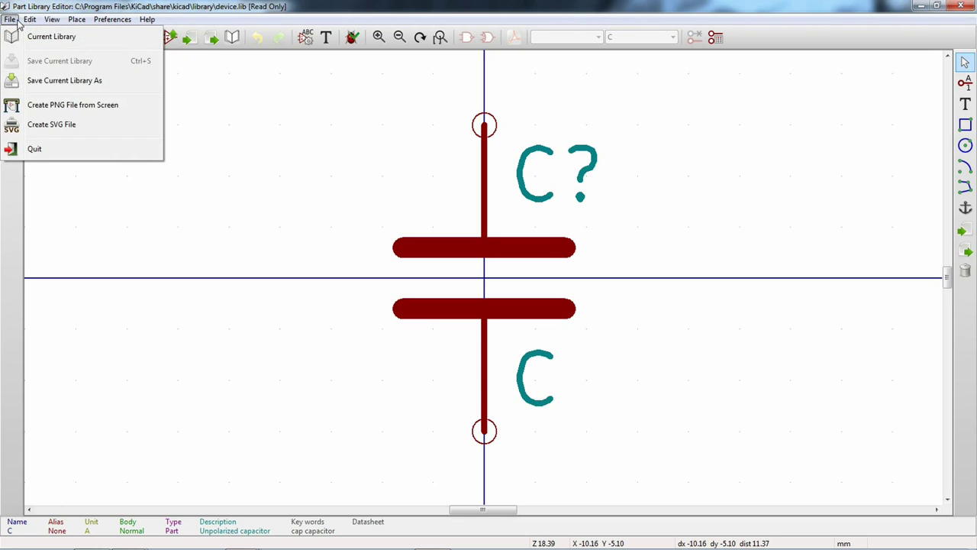
{"action": "left_click", "coordinate": [17, 23]}
{"action": "left_click", "coordinate": [245, 9]}
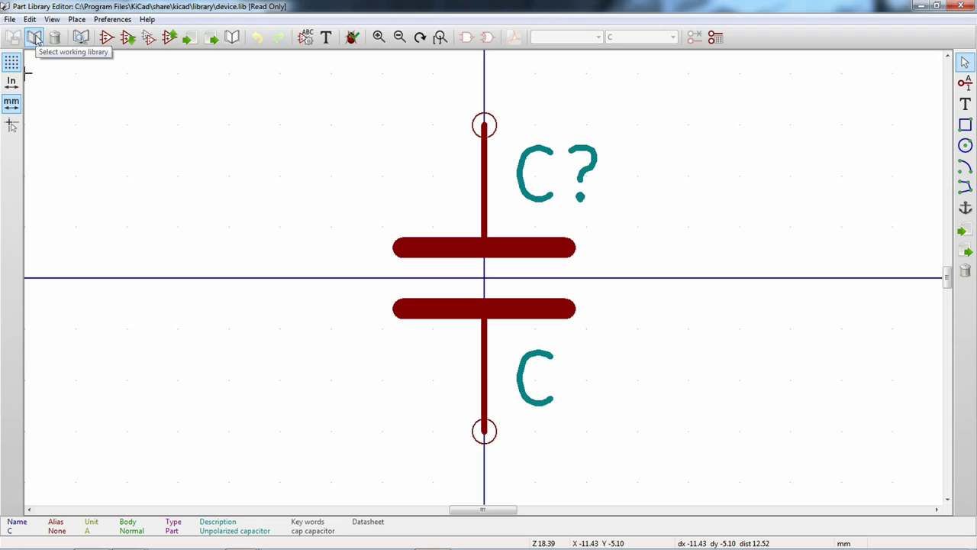
{"action": "left_click", "coordinate": [33, 38]}
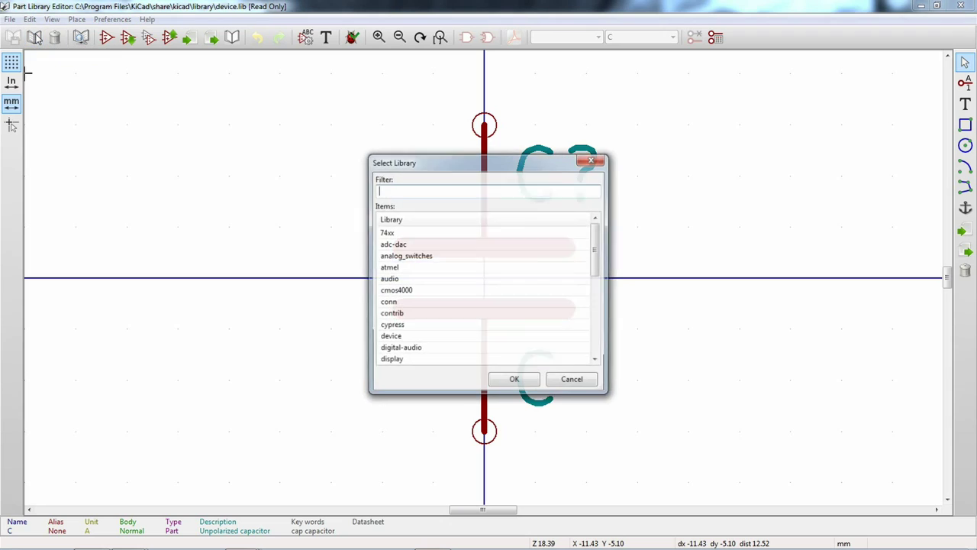
{"action": "left_click", "coordinate": [574, 381]}
{"action": "key", "text": "space"}
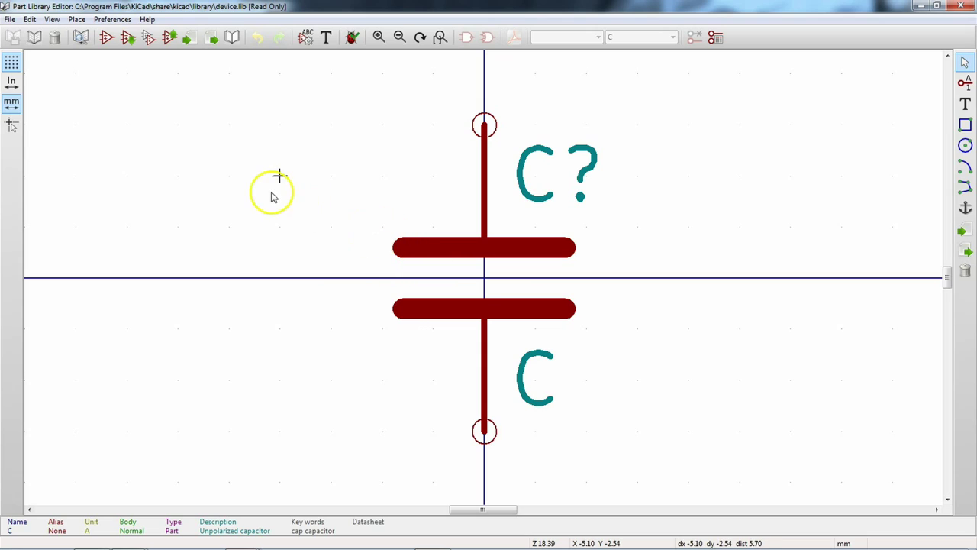
{"action": "left_click", "coordinate": [10, 19]}
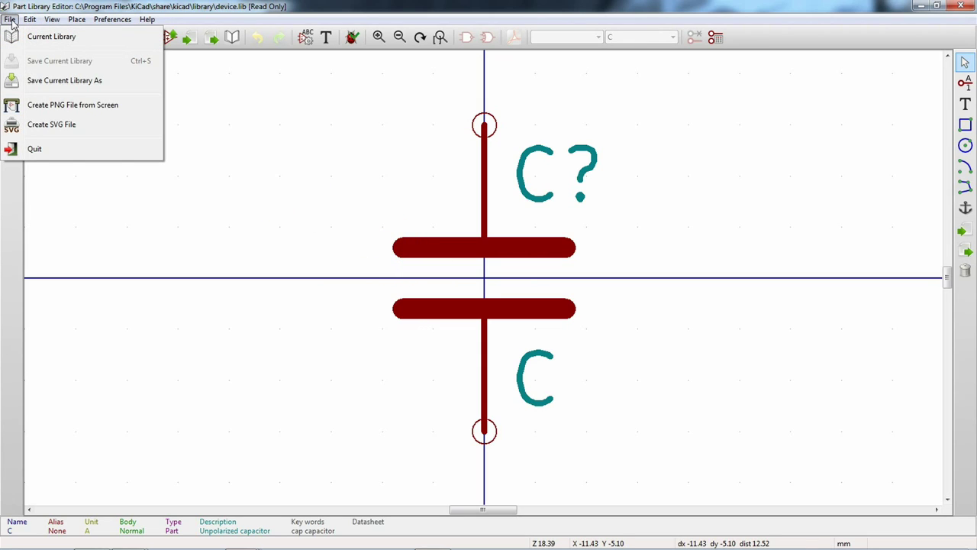
{"action": "left_click", "coordinate": [15, 35]}
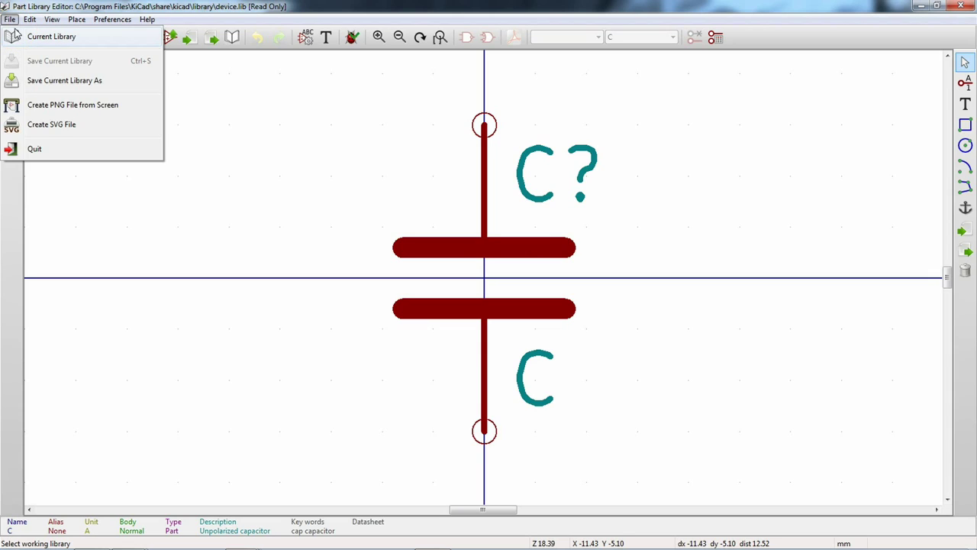
{"action": "left_click", "coordinate": [465, 262]}
{"action": "left_click", "coordinate": [361, 153]}
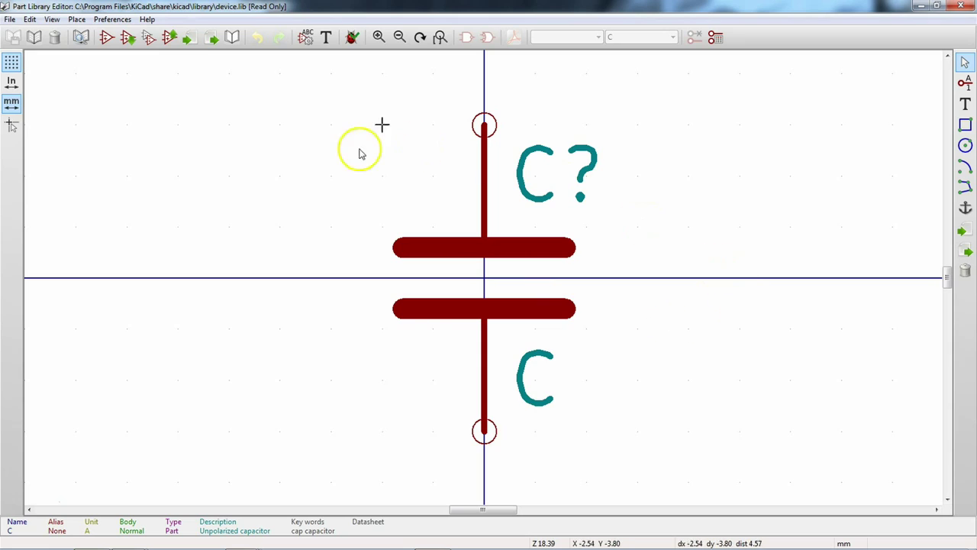
{"action": "left_click", "coordinate": [961, 6]}
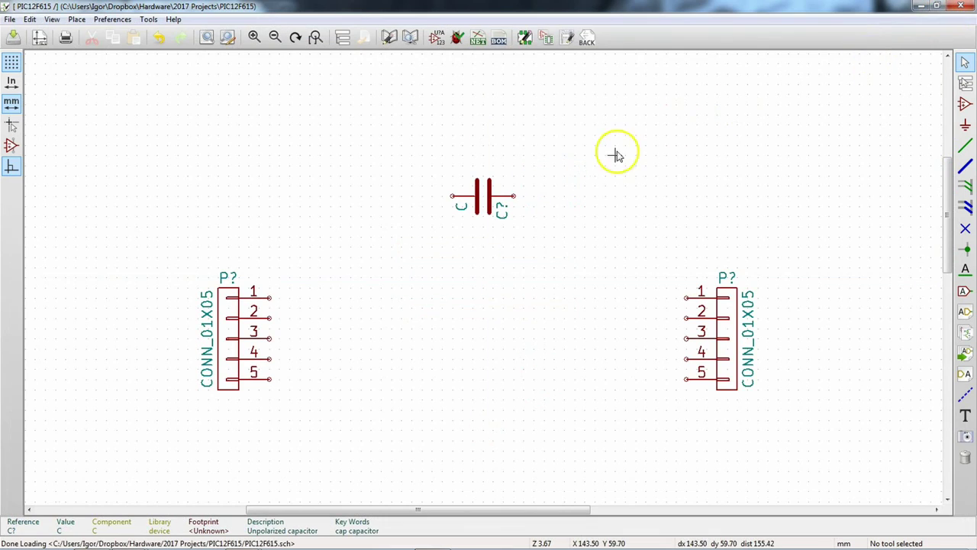
{"action": "left_click", "coordinate": [390, 38]}
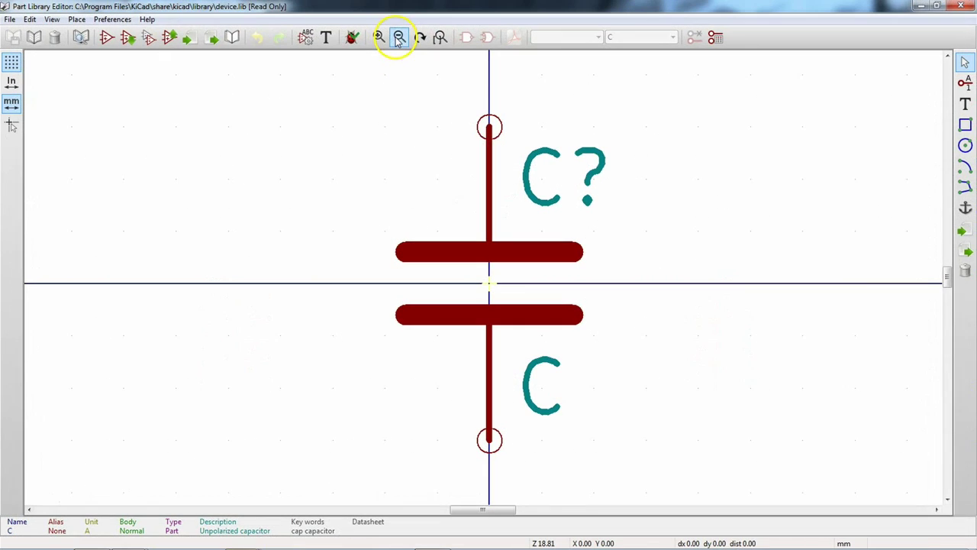
{"action": "left_click", "coordinate": [33, 38]}
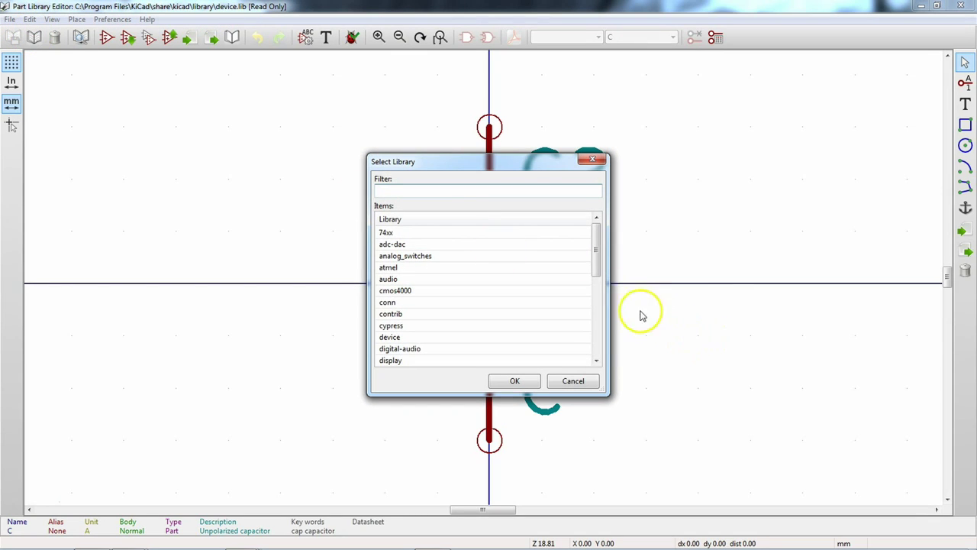
{"action": "left_click", "coordinate": [574, 380]}
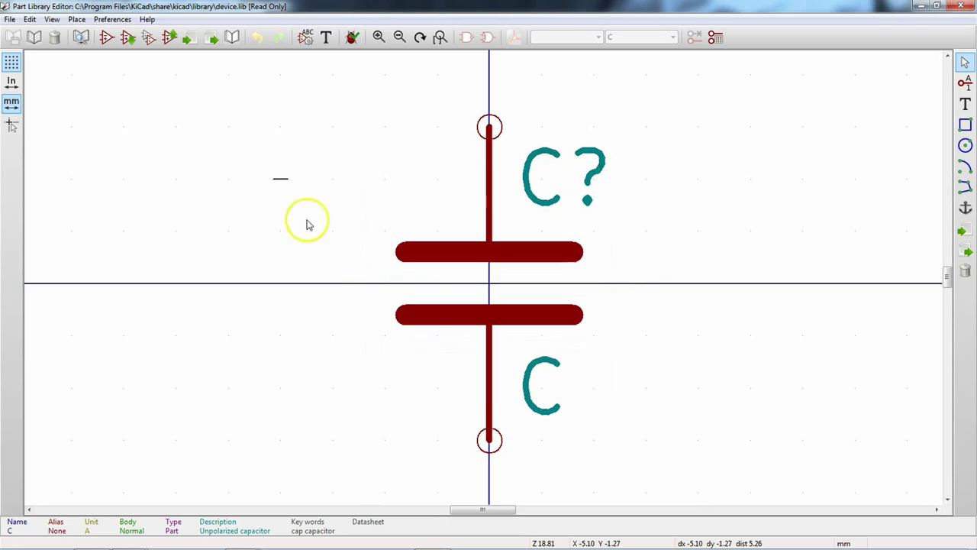
Create a new library component named PIC12F615 with default reference designator U and one unit per package.
{"action": "left_click", "coordinate": [106, 39]}
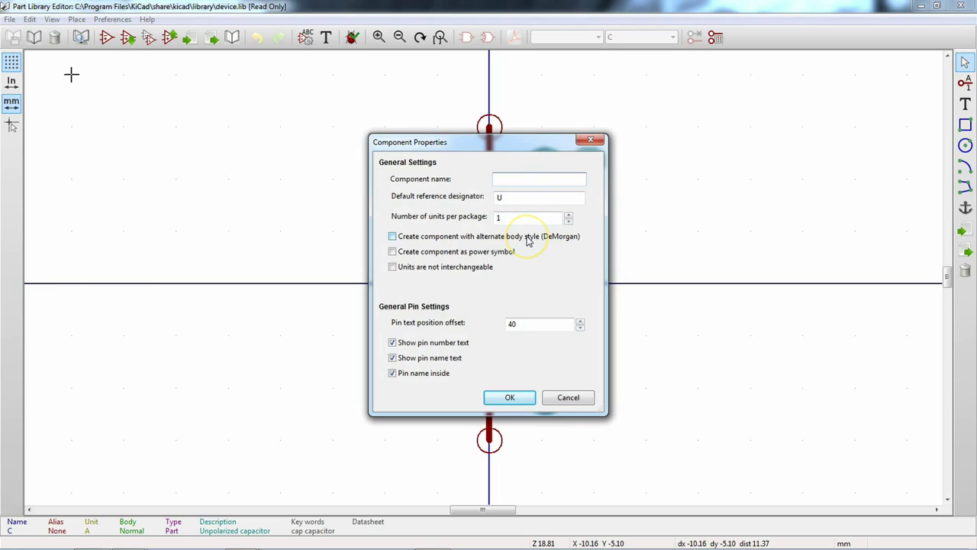
{"action": "left_click", "coordinate": [517, 181]}
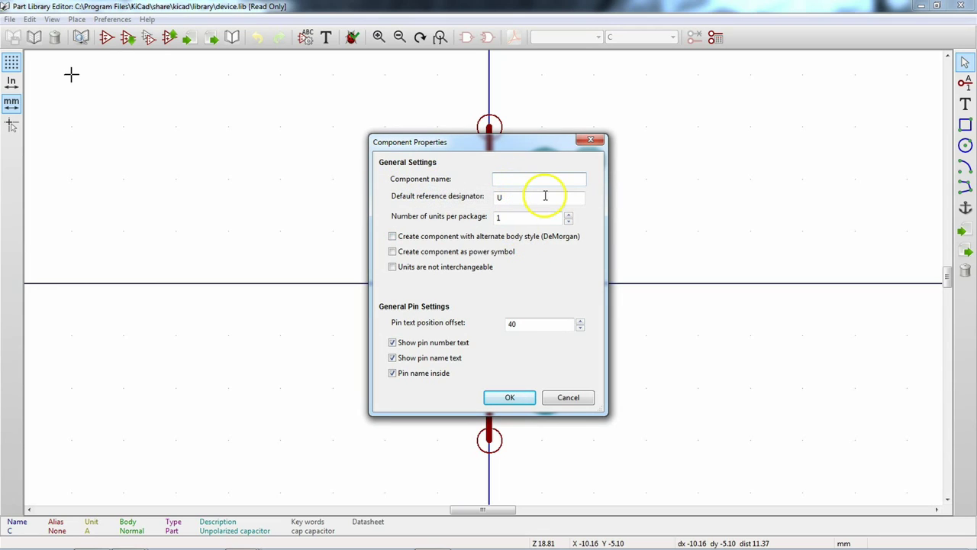
{"action": "type", "text": "PIC12F615"}
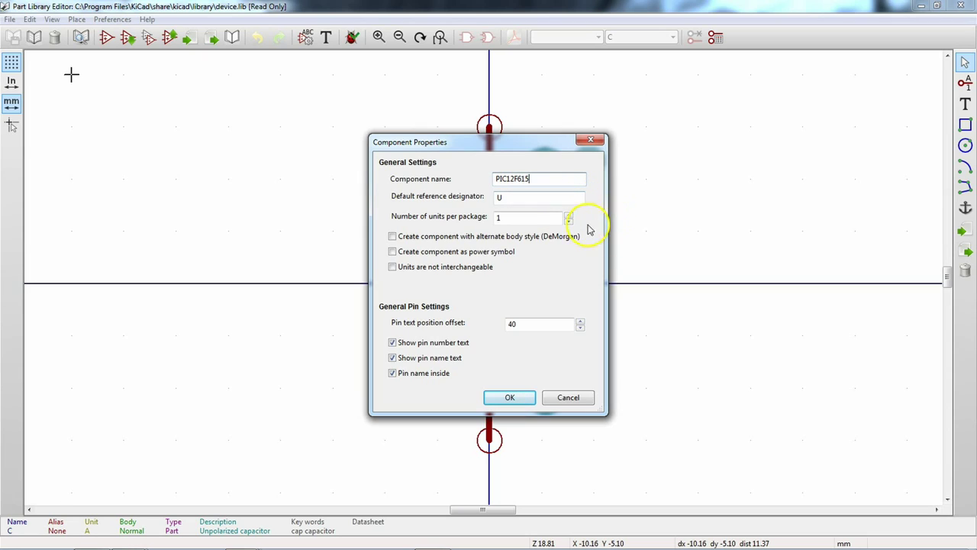
{"action": "left_click", "coordinate": [552, 198]}
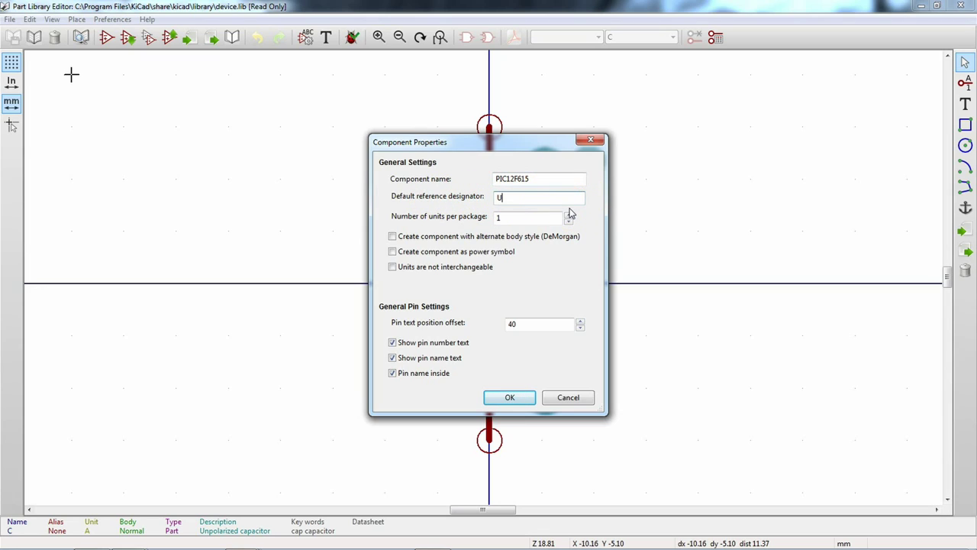
{"action": "left_click", "coordinate": [526, 202]}
{"action": "left_click", "coordinate": [505, 217]}
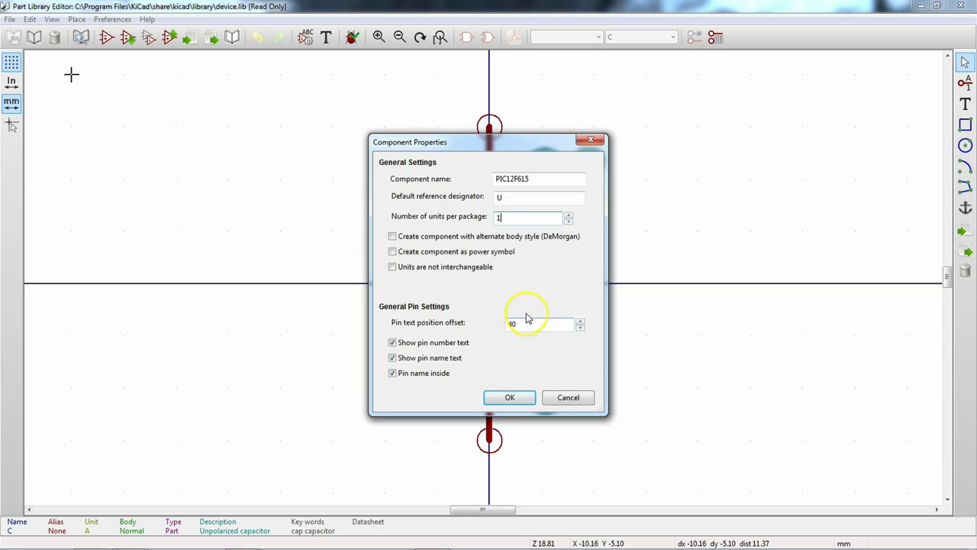
{"action": "left_click", "coordinate": [509, 398]}
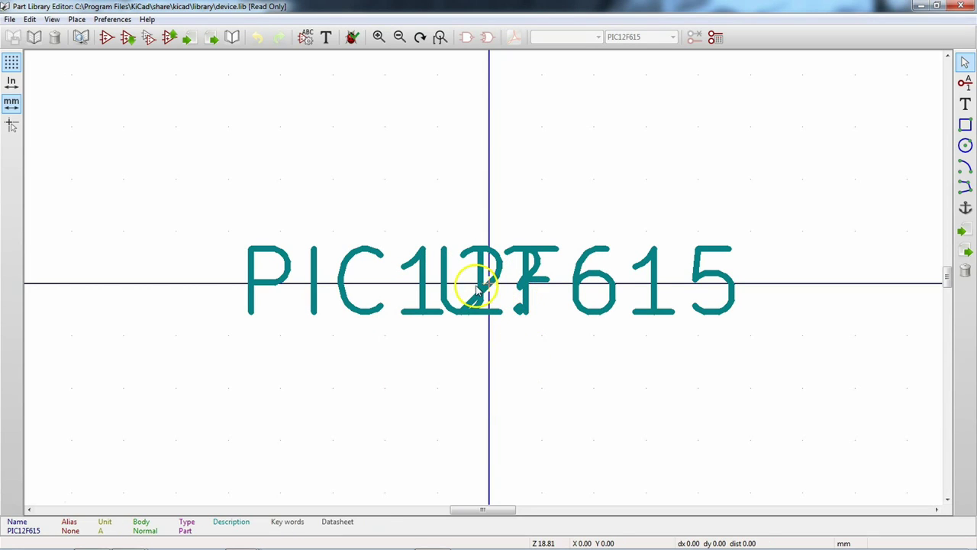
{"action": "scroll", "coordinate": [483, 281], "scroll_direction": "down", "scroll_amount": 2}
{"action": "scroll", "coordinate": [483, 281], "scroll_direction": "down", "scroll_amount": 2}
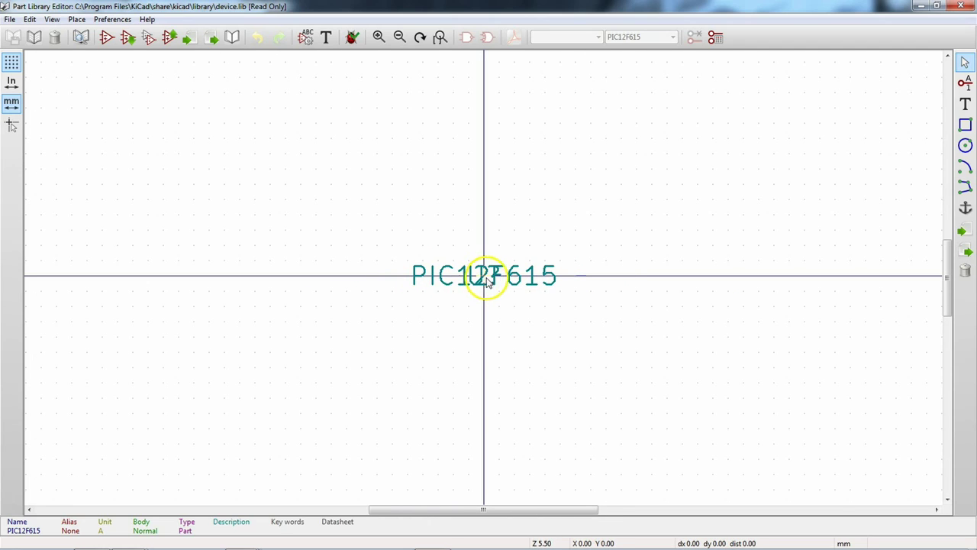
Separate the overlapping component fields: move the PIC12F615 value about 10 mm above the origin and the reference about 6 mm below it.
{"action": "mouse_move", "coordinate": [482, 279]}
{"action": "middle_mouse_down"}
{"action": "mouse_move", "coordinate": [481, 328]}
{"action": "mouse_move", "coordinate": [488, 241]}
{"action": "mouse_move", "coordinate": [467, 280]}
{"action": "mouse_move", "coordinate": [476, 297]}
{"action": "middle_mouse_up"}
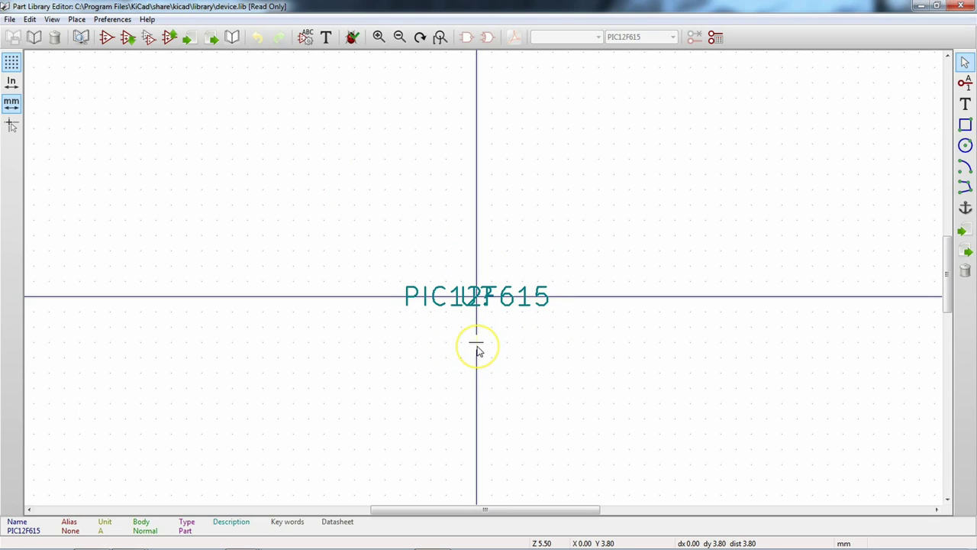
{"action": "left_click_drag", "start_coordinate": [478, 352], "coordinate": [480, 300]}
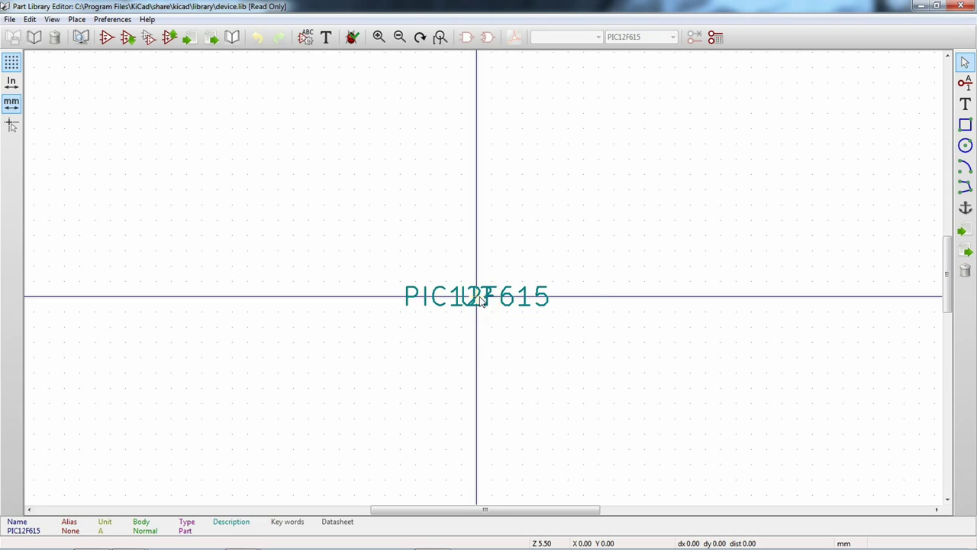
{"action": "left_click", "coordinate": [480, 299]}
{"action": "left_click", "coordinate": [509, 306]}
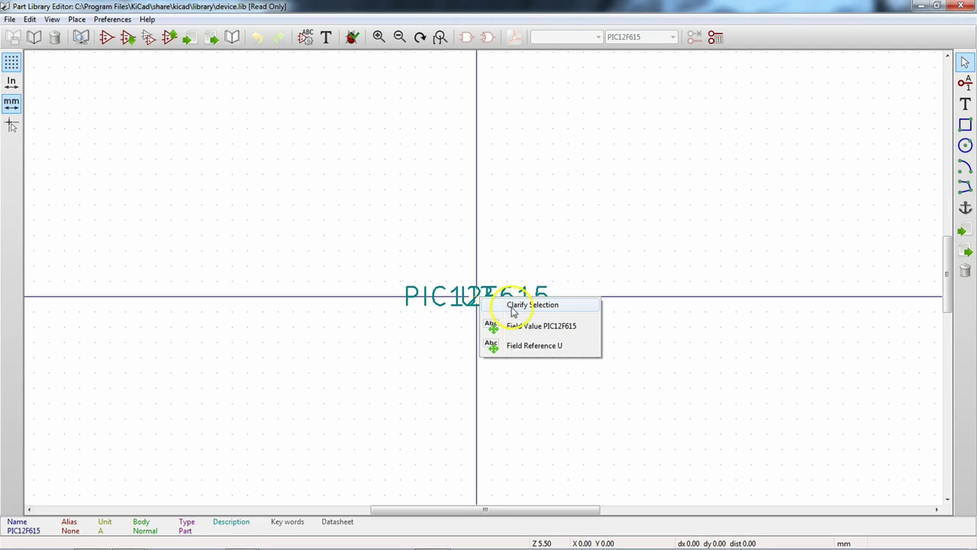
{"action": "left_click", "coordinate": [538, 333]}
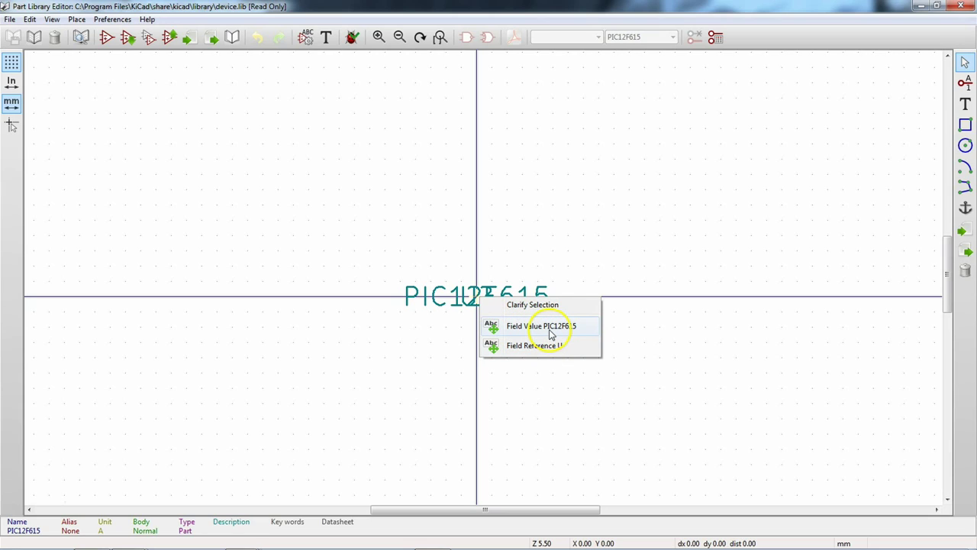
{"action": "left_click", "coordinate": [551, 334]}
{"action": "left_click", "coordinate": [479, 175]}
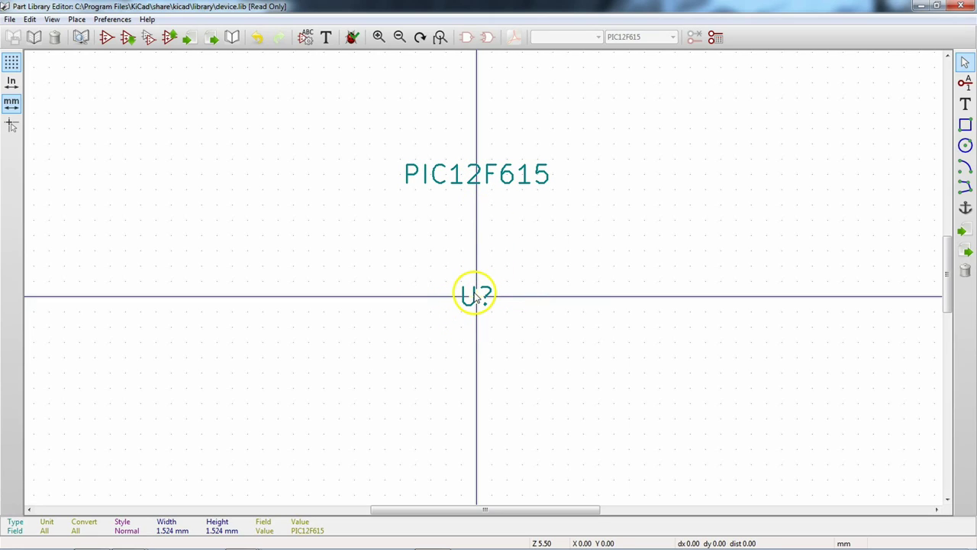
{"action": "key", "text": "m"}
{"action": "left_click", "coordinate": [477, 378]}
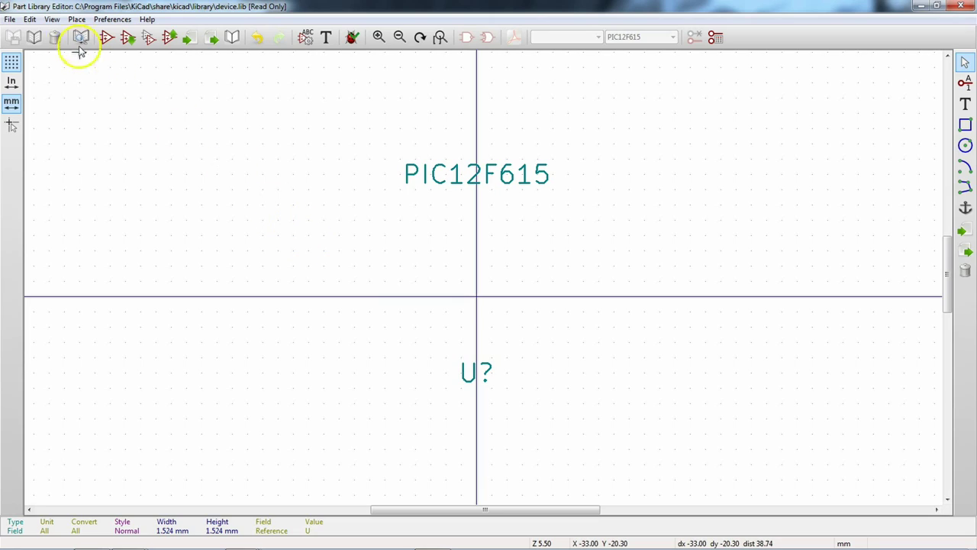
{"action": "left_click", "coordinate": [10, 21]}
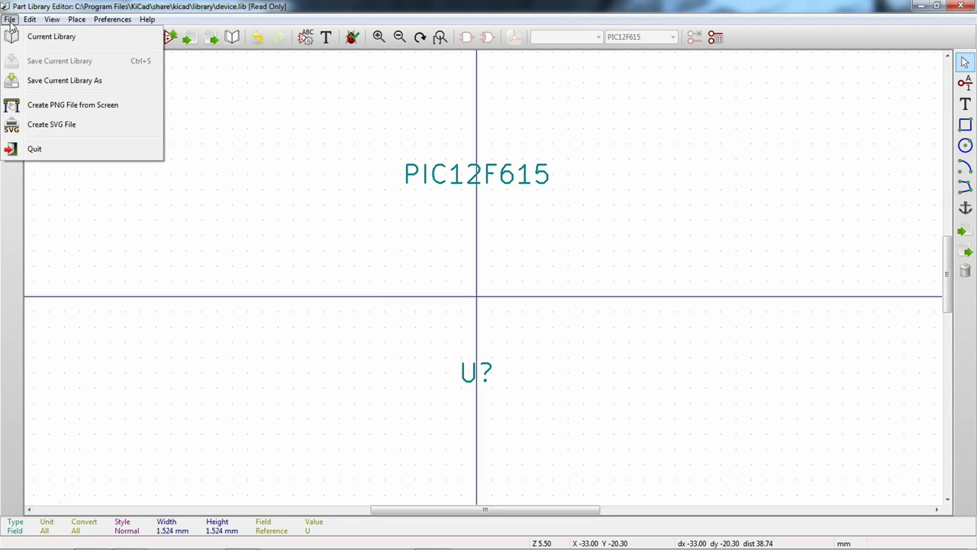
{"action": "left_click", "coordinate": [10, 21]}
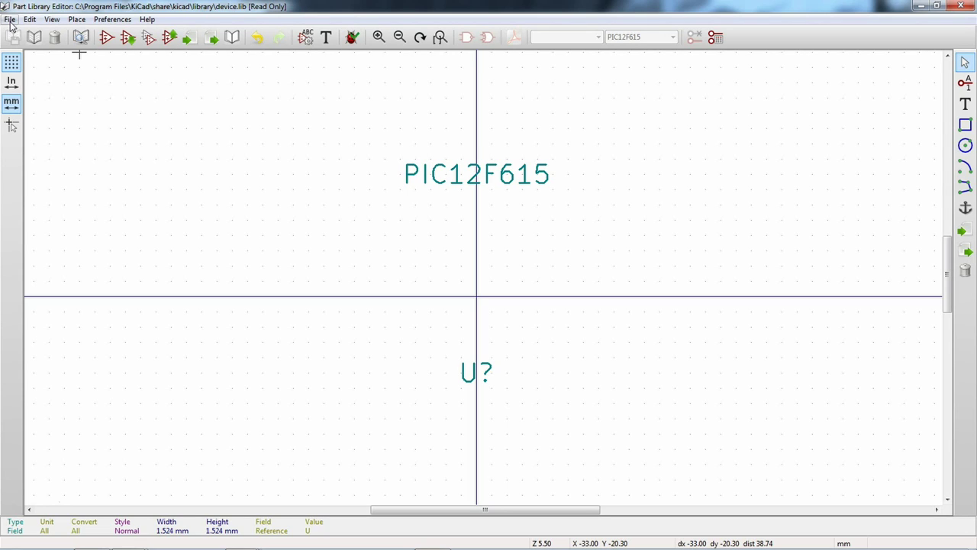
{"action": "left_click", "coordinate": [233, 38]}
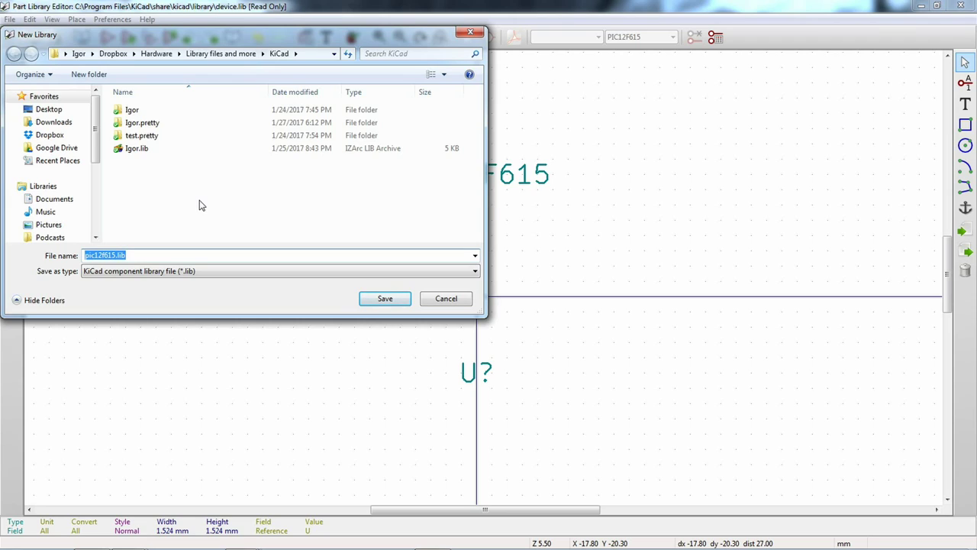
{"action": "left_click", "coordinate": [209, 270]}
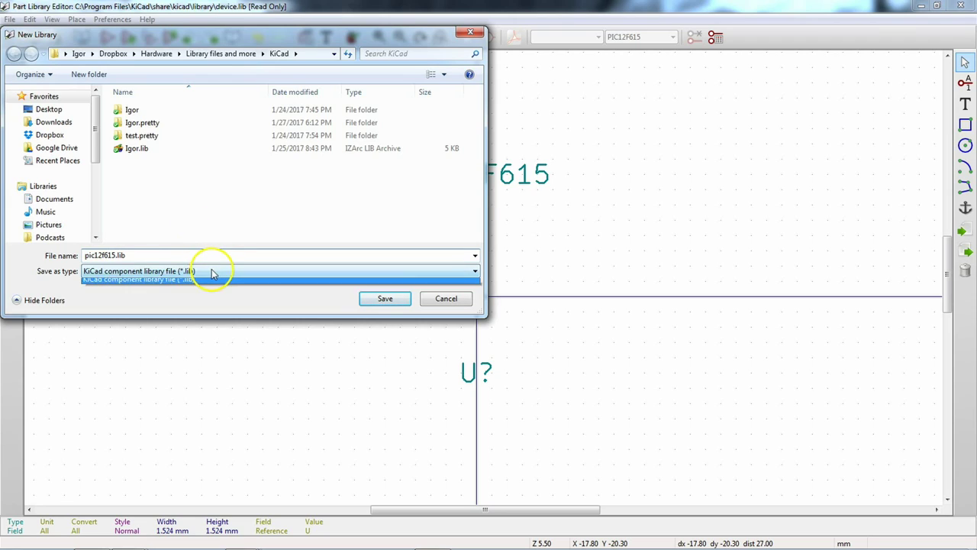
{"action": "left_click", "coordinate": [211, 271]}
{"action": "left_click", "coordinate": [201, 255]}
{"action": "left_click", "coordinate": [201, 255]}
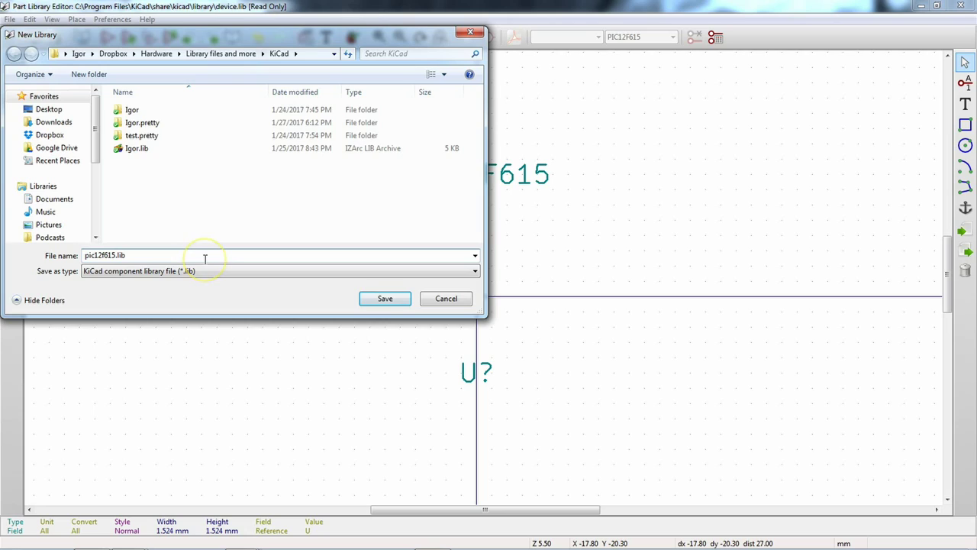
{"action": "double_click", "coordinate": [152, 122]}
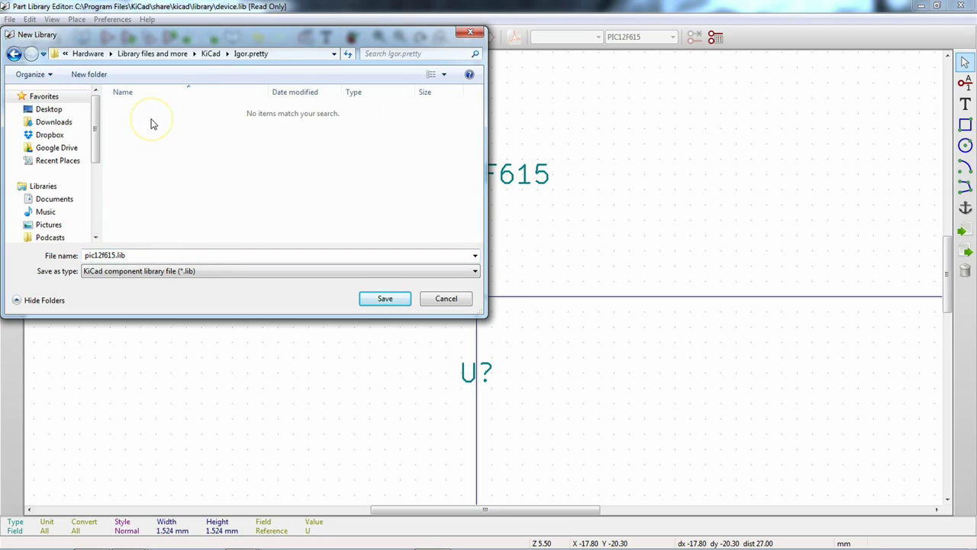
{"action": "left_click", "coordinate": [16, 58]}
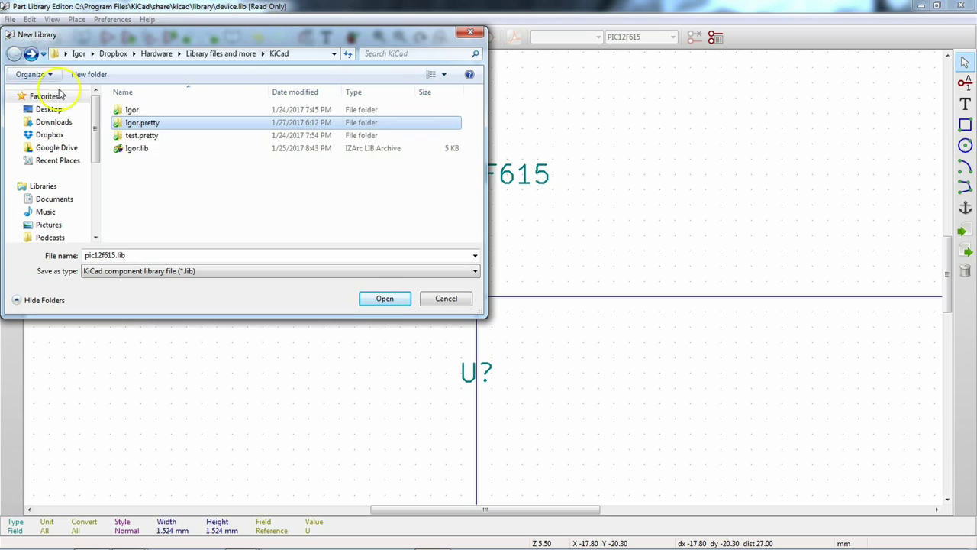
{"action": "double_click", "coordinate": [147, 138]}
{"action": "left_click", "coordinate": [14, 54]}
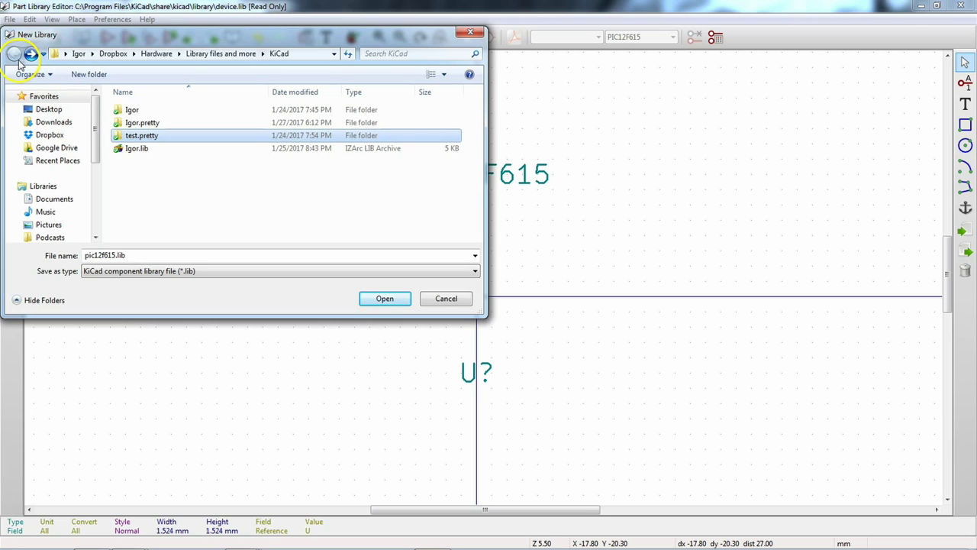
{"action": "left_click", "coordinate": [444, 298]}
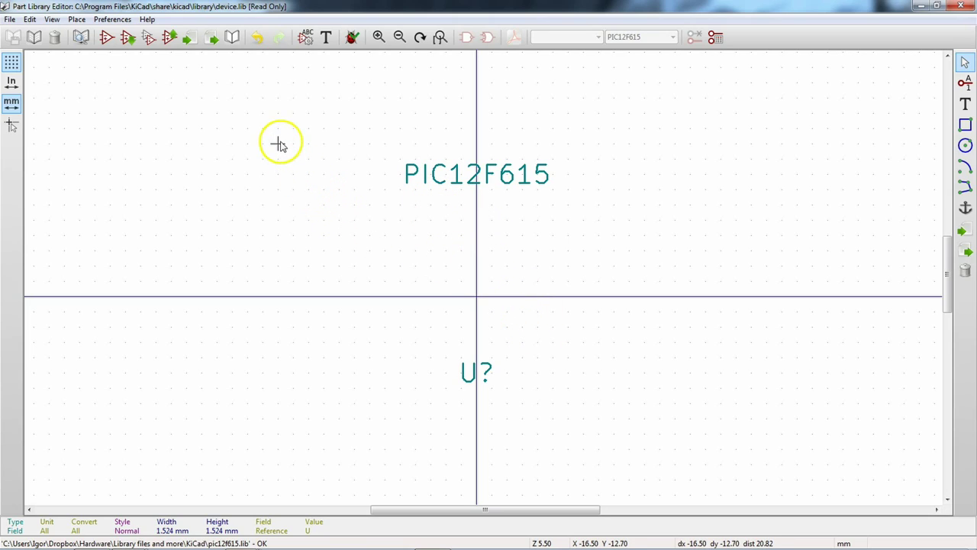
Save the PIC12F615 component into a new library file named Processor.lib in the KiCad library folder.
{"action": "left_click", "coordinate": [233, 38]}
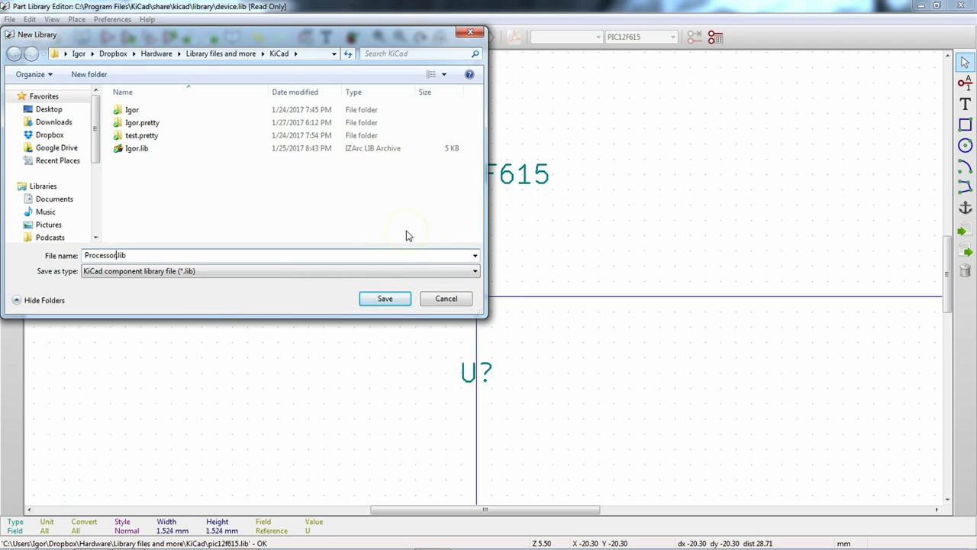
{"action": "left_click", "coordinate": [386, 298]}
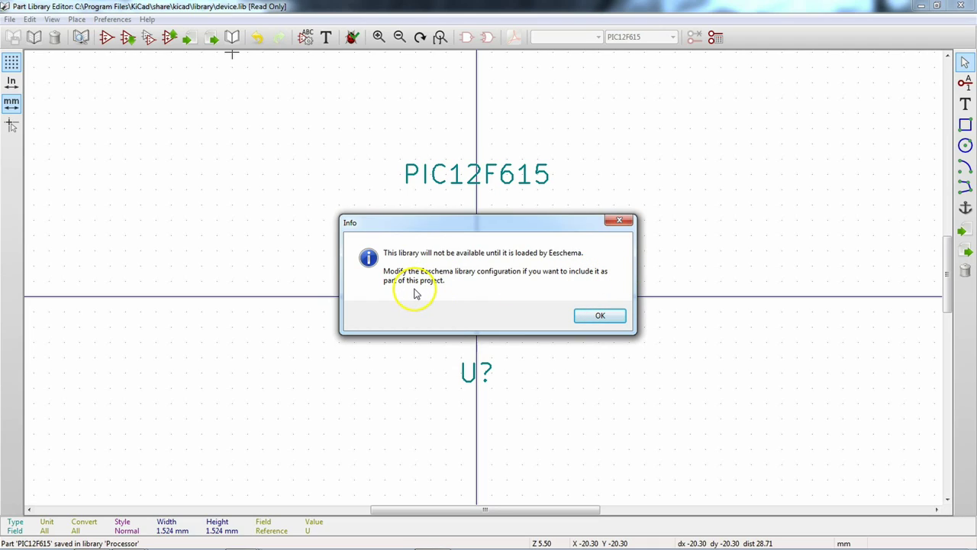
{"action": "left_click", "coordinate": [586, 316]}
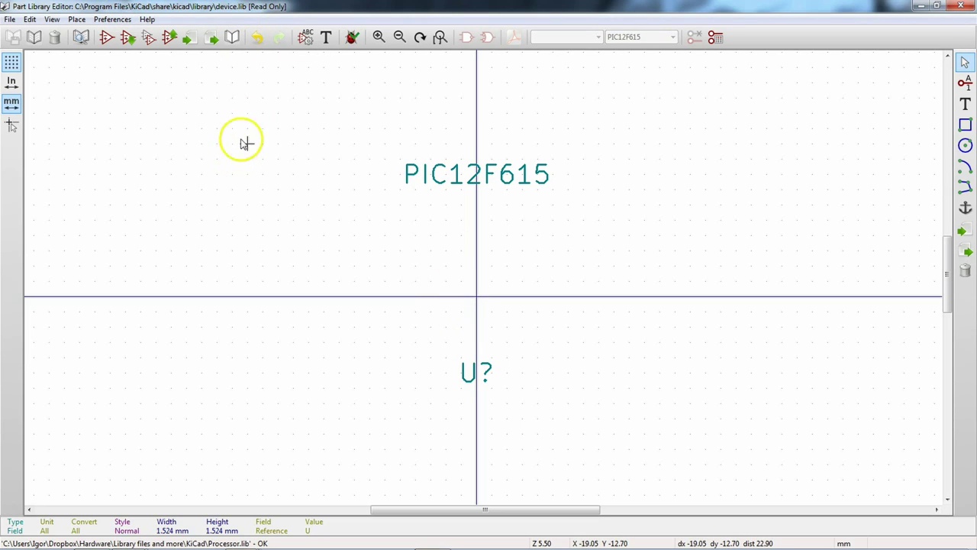
Add Processor.lib from Dropbox's Hardware > Library files and more > KiCad folder to the project's component library files.
{"action": "left_click", "coordinate": [114, 19]}
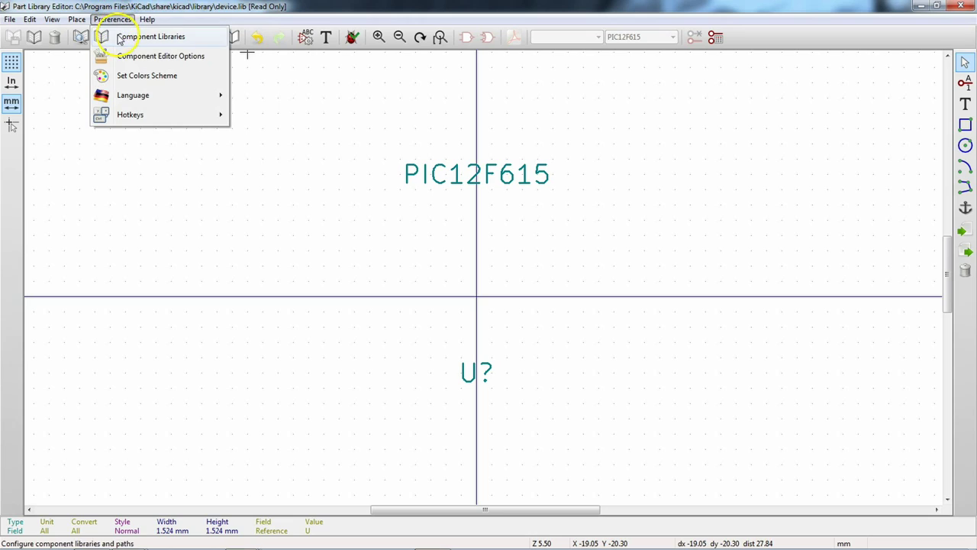
{"action": "left_click", "coordinate": [107, 36]}
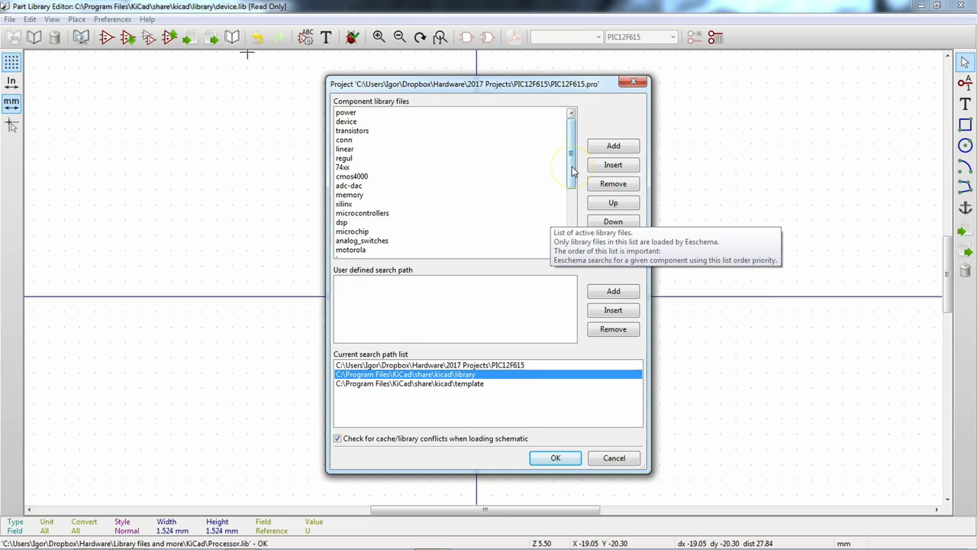
{"action": "left_click", "coordinate": [613, 145]}
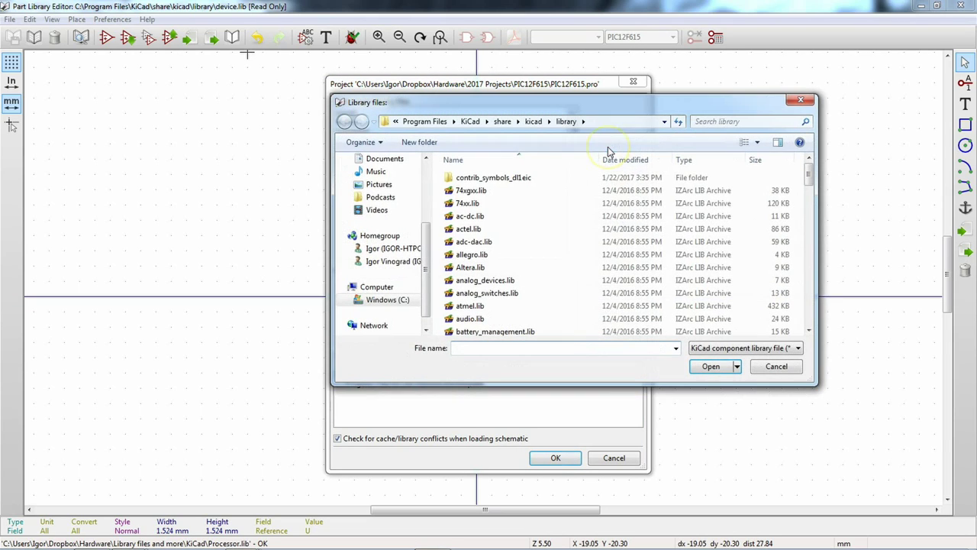
{"action": "left_click_drag", "start_coordinate": [430, 255], "coordinate": [382, 191]}
{"action": "left_click", "coordinate": [379, 184]}
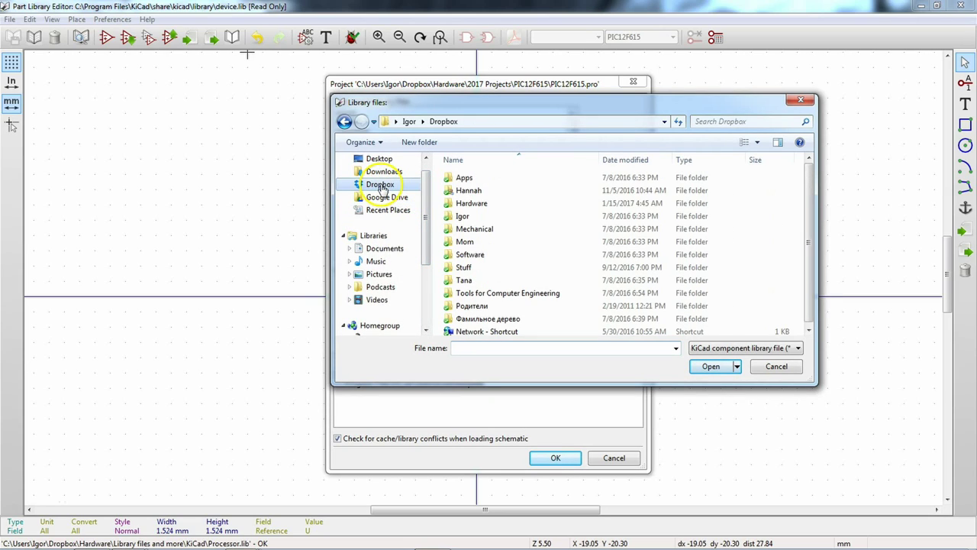
{"action": "double_click", "coordinate": [467, 203]}
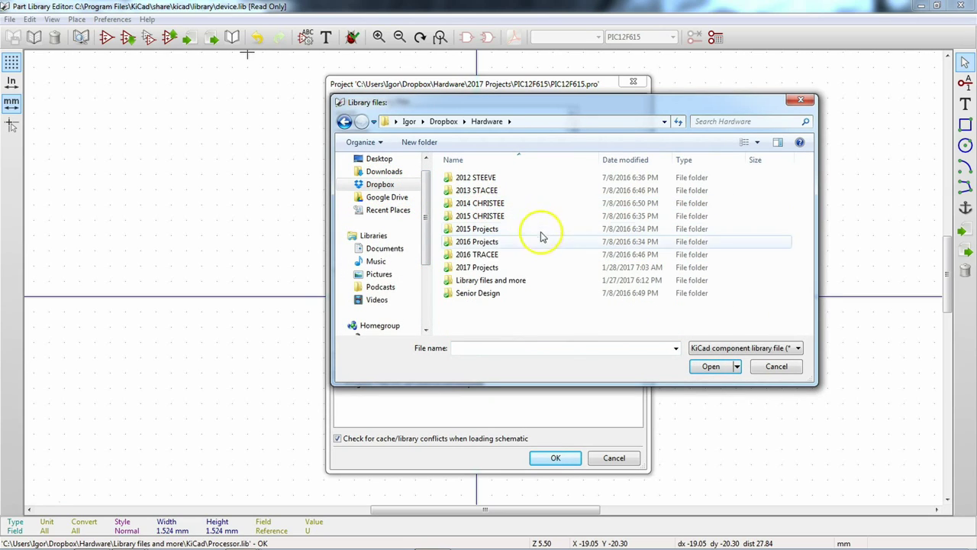
{"action": "double_click", "coordinate": [510, 281]}
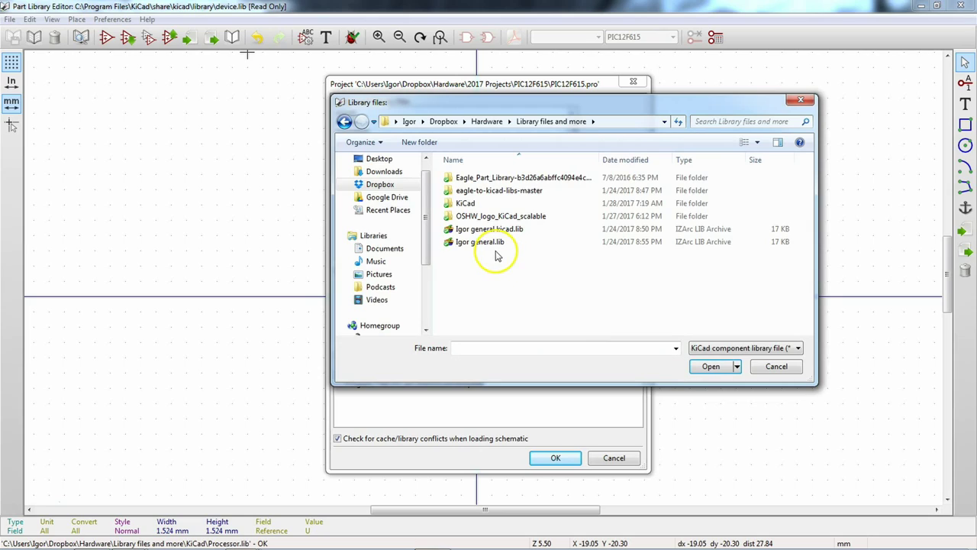
{"action": "double_click", "coordinate": [466, 203]}
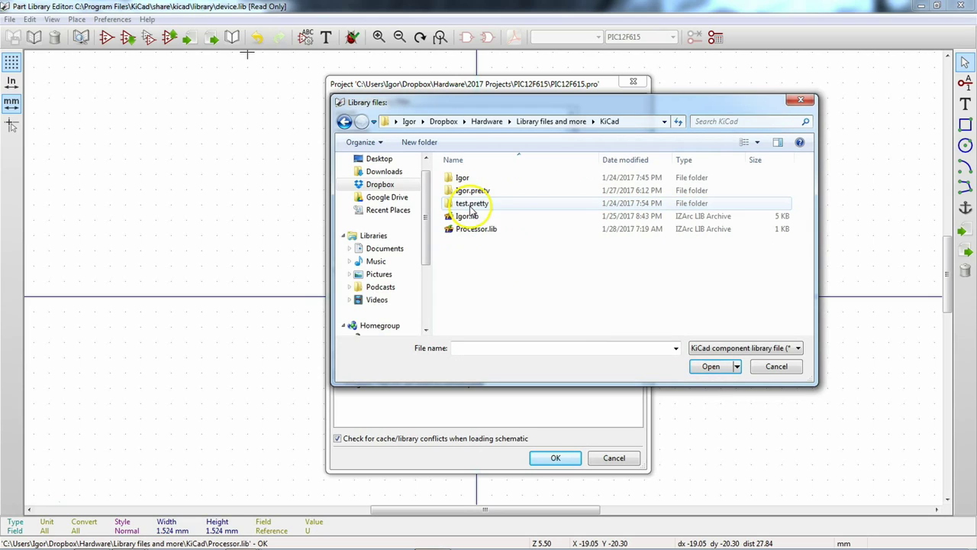
{"action": "left_click", "coordinate": [489, 232]}
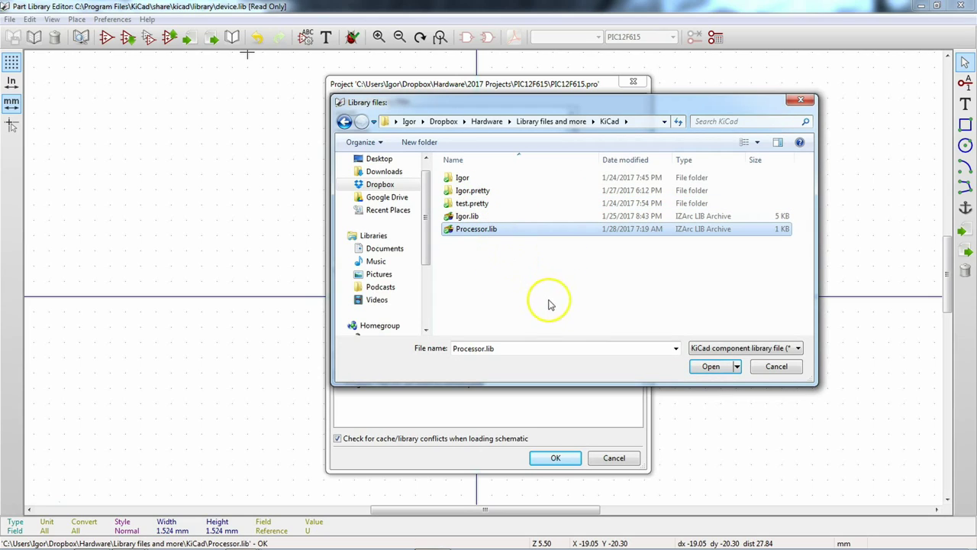
{"action": "left_click", "coordinate": [710, 367]}
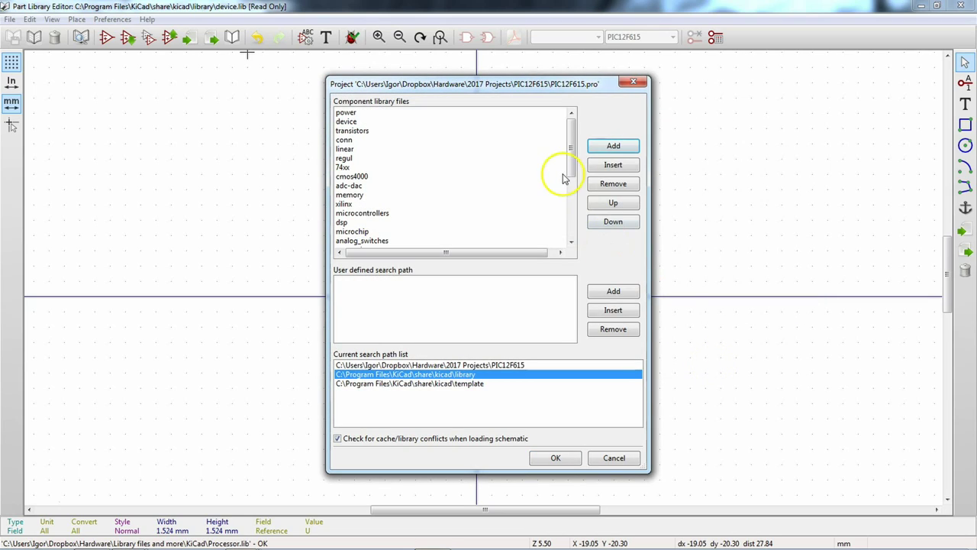
{"action": "left_click_drag", "start_coordinate": [571, 157], "coordinate": [576, 216]}
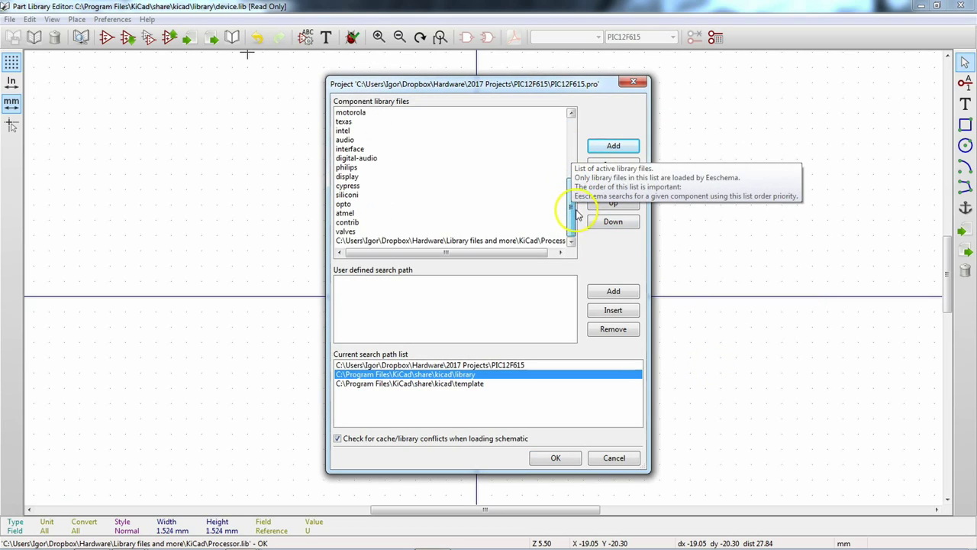
{"action": "left_click", "coordinate": [491, 240]}
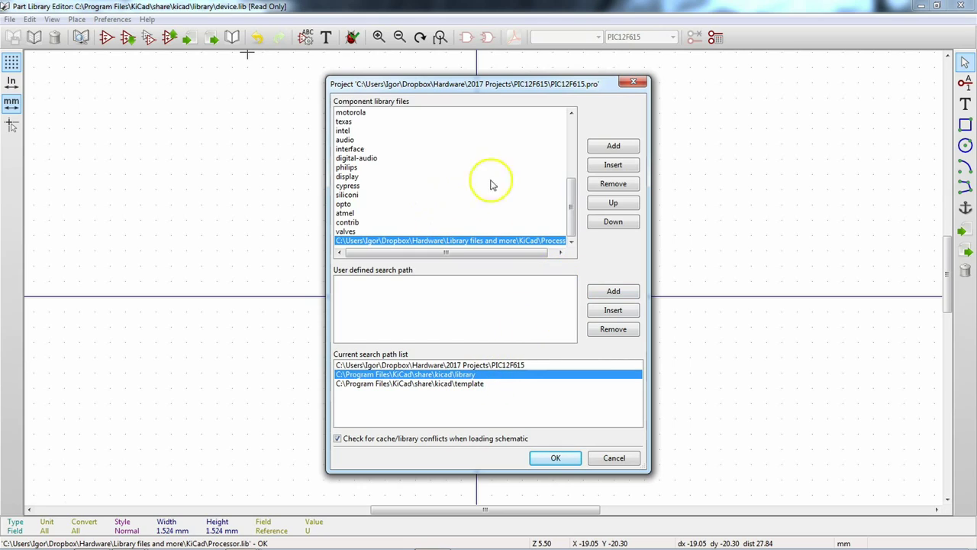
{"action": "left_click", "coordinate": [556, 458]}
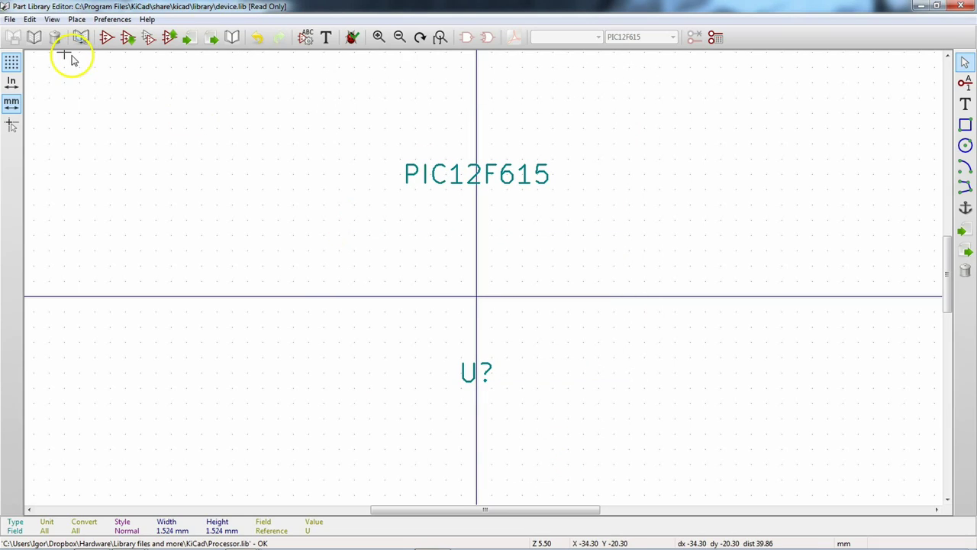
Filter the library list by "p" and set Processor as the current working library.
{"action": "left_click", "coordinate": [34, 40]}
{"action": "left_click_drag", "start_coordinate": [609, 238], "coordinate": [608, 328]}
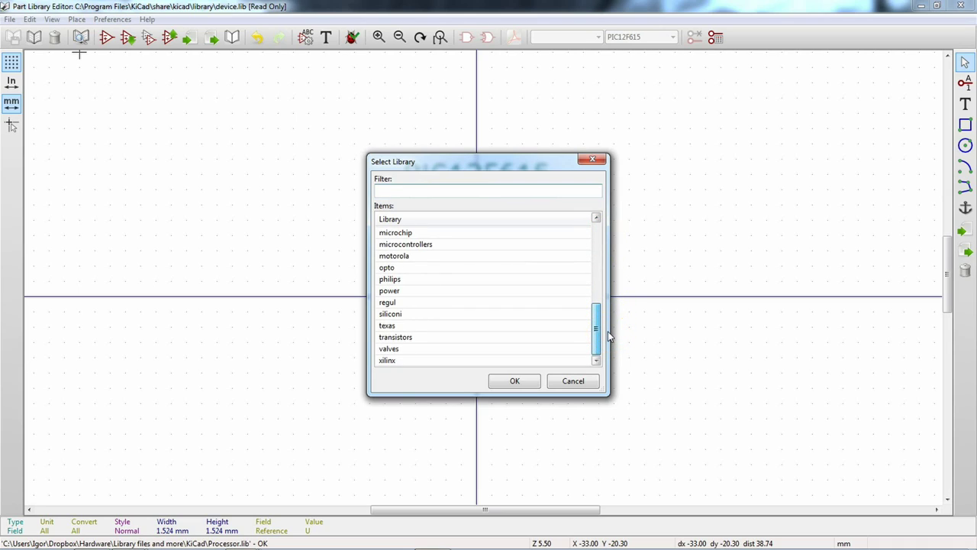
{"action": "left_click_drag", "start_coordinate": [608, 324], "coordinate": [607, 245]}
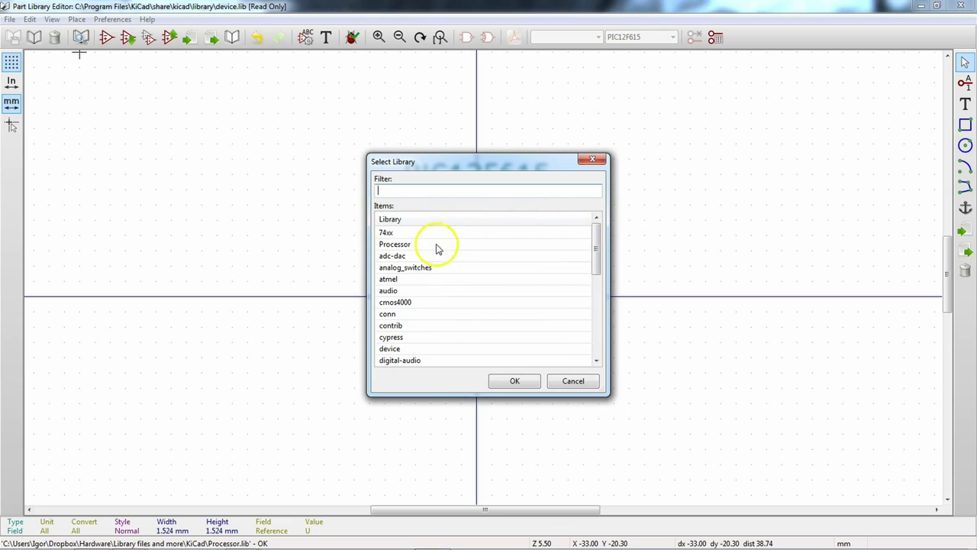
{"action": "type", "text": "p"}
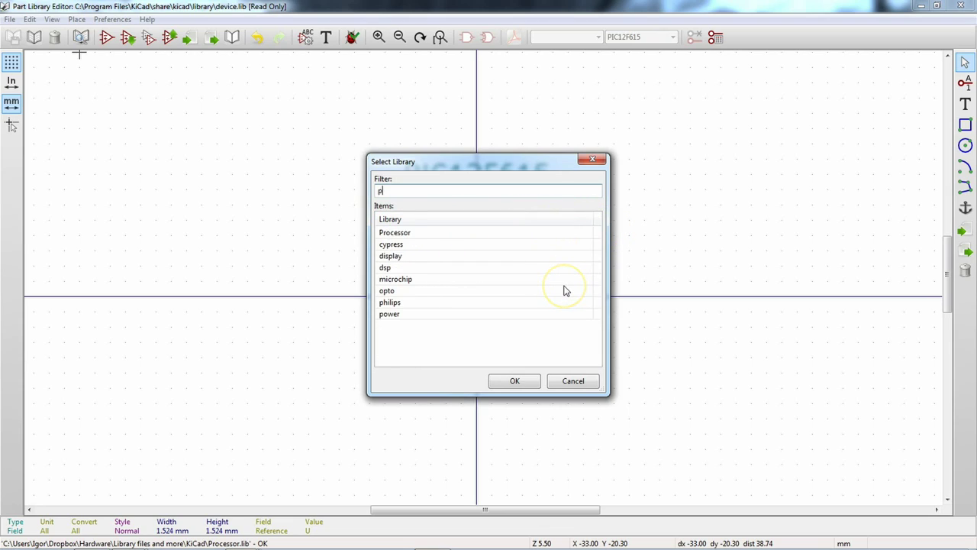
{"action": "left_click", "coordinate": [400, 231]}
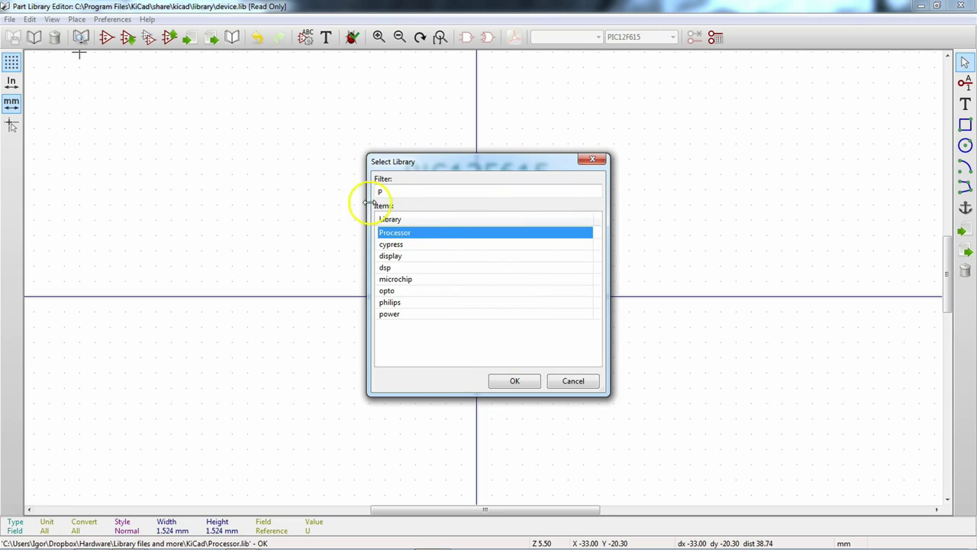
{"action": "left_click", "coordinate": [515, 381]}
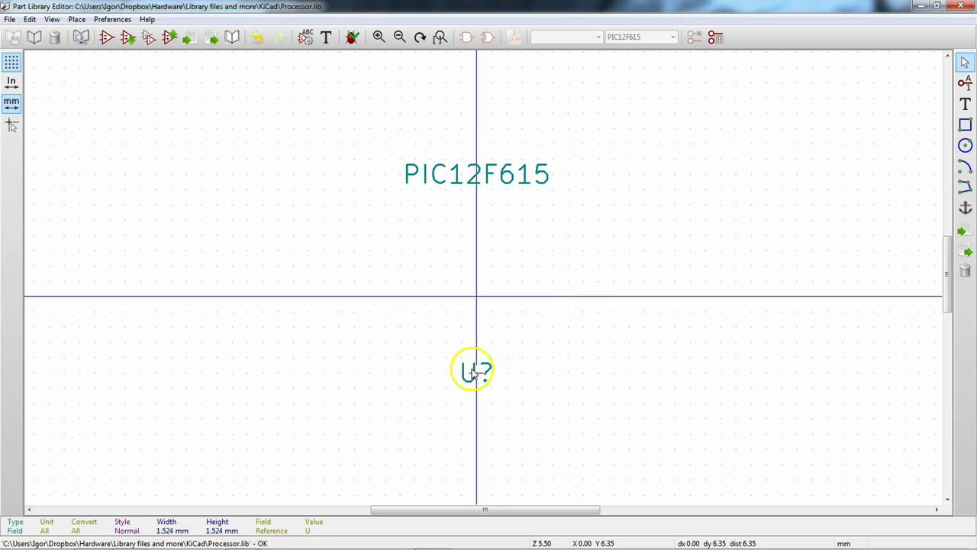
Move the U? reference field down to about 12.7 mm below the origin.
{"action": "key", "text": "m"}
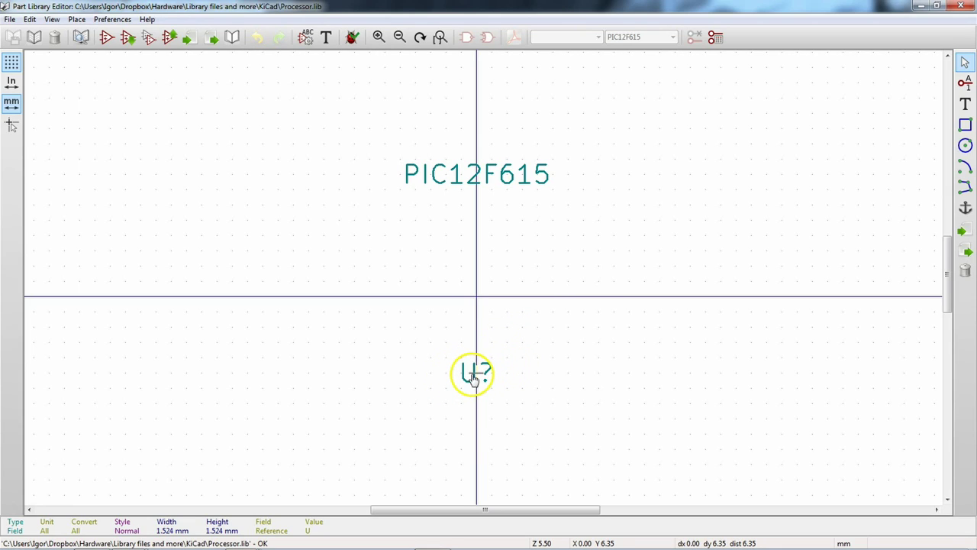
{"action": "left_click", "coordinate": [479, 451]}
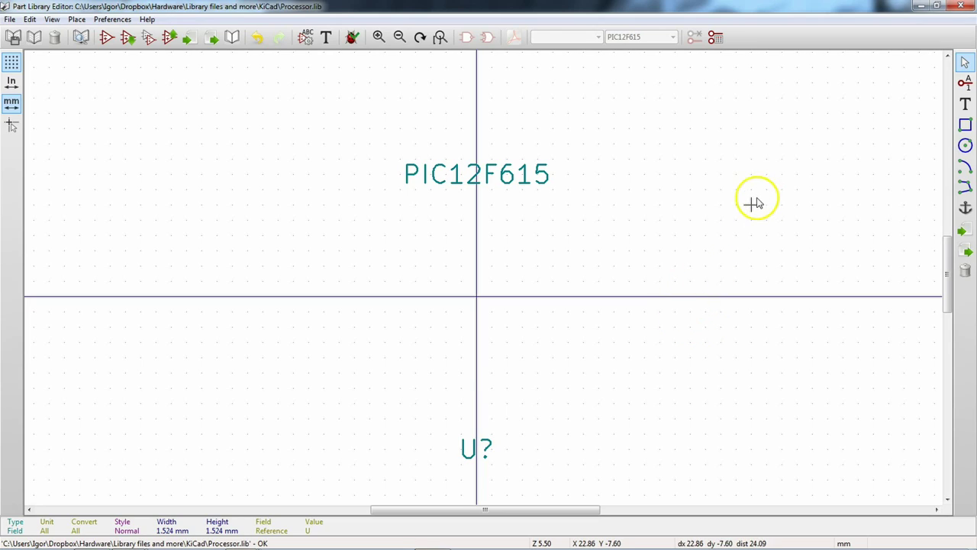
Start adding a pin to the component and open its properties for entering the pin details.
{"action": "left_click", "coordinate": [965, 83]}
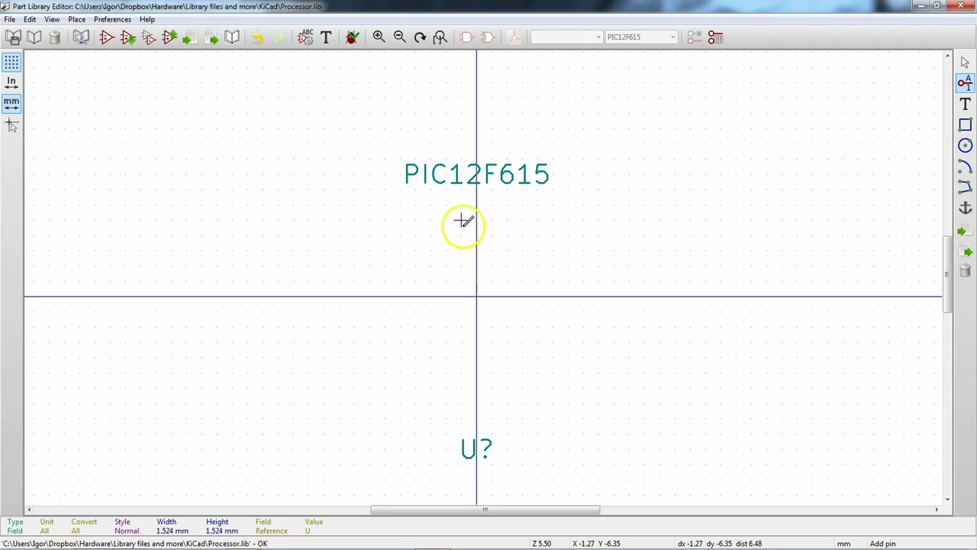
{"action": "left_click", "coordinate": [414, 250]}
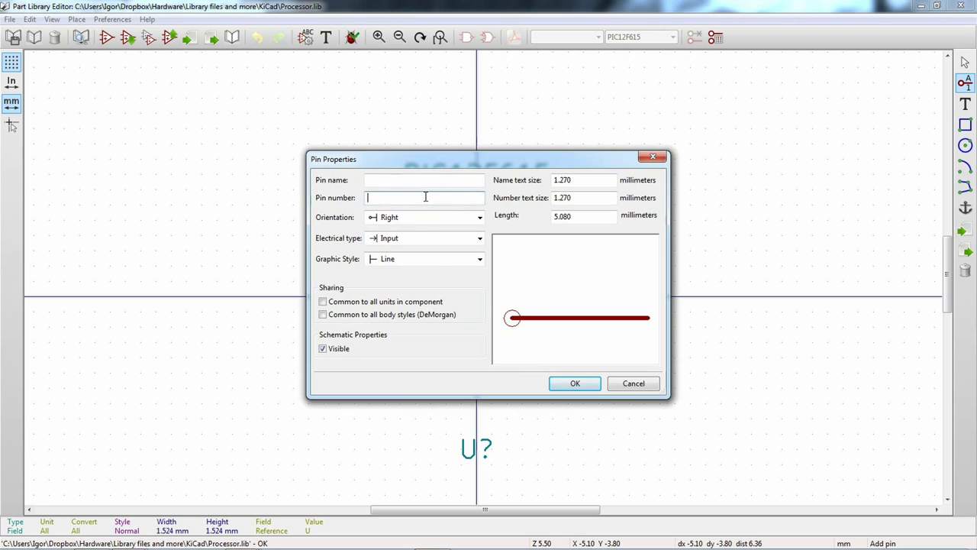
{"action": "left_click", "coordinate": [414, 197]}
Switch to the PIC12F615 datasheet in Chrome and find the 8-pin diagram and pin summary on page 5.
{"action": "mouse_move", "coordinate": [221, 542]}
{"action": "mouse_move", "coordinate": [127, 538]}
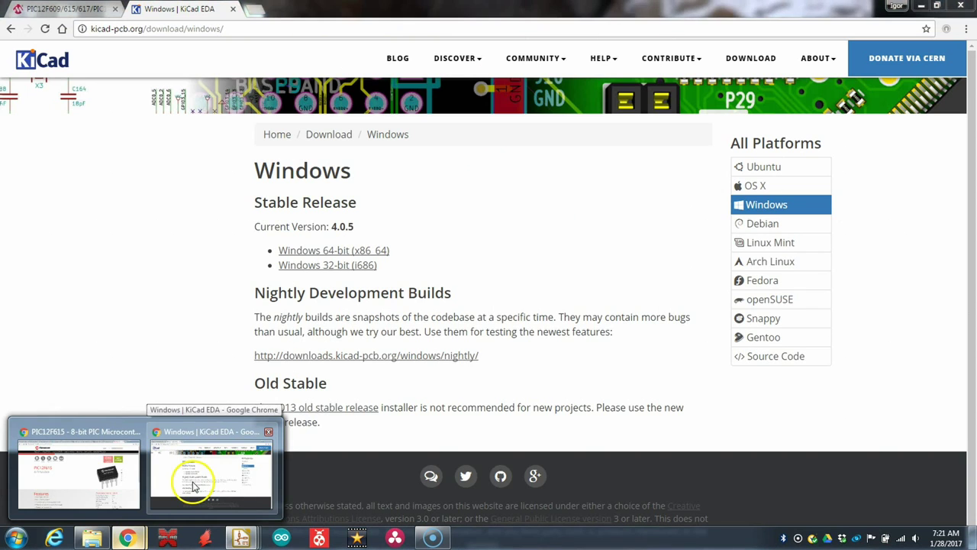
{"action": "left_click", "coordinate": [192, 485]}
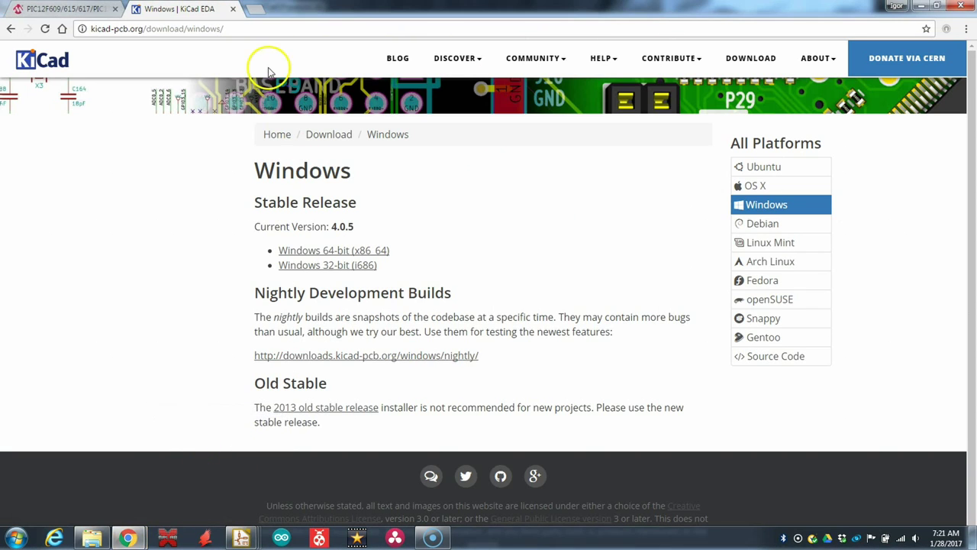
{"action": "left_click", "coordinate": [76, 9]}
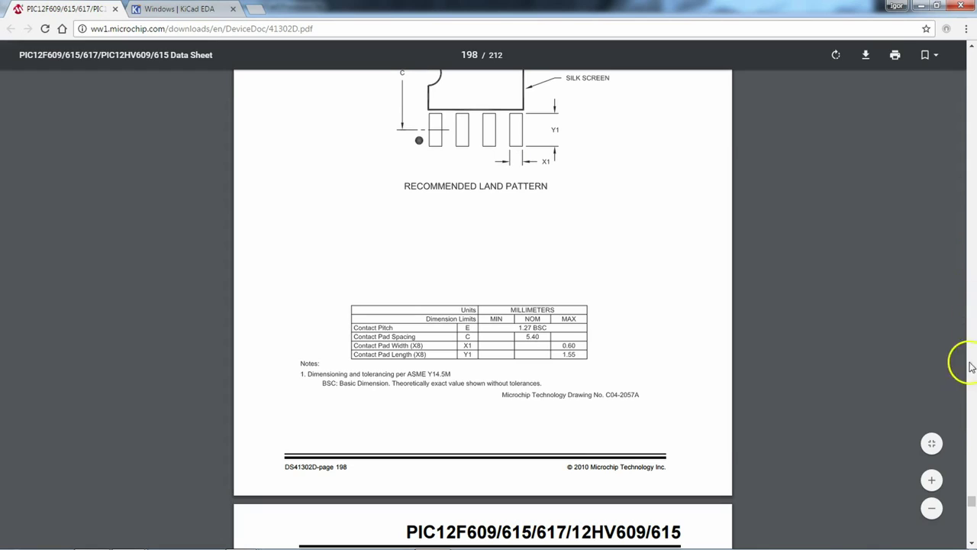
{"action": "left_click_drag", "start_coordinate": [972, 501], "coordinate": [973, 66]}
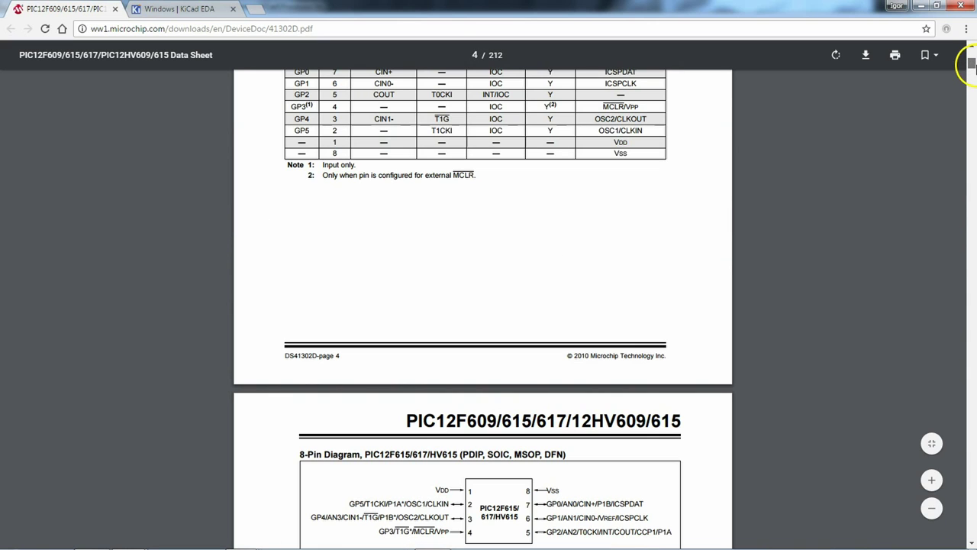
{"action": "scroll", "coordinate": [690, 236], "scroll_direction": "down", "scroll_amount": 4}
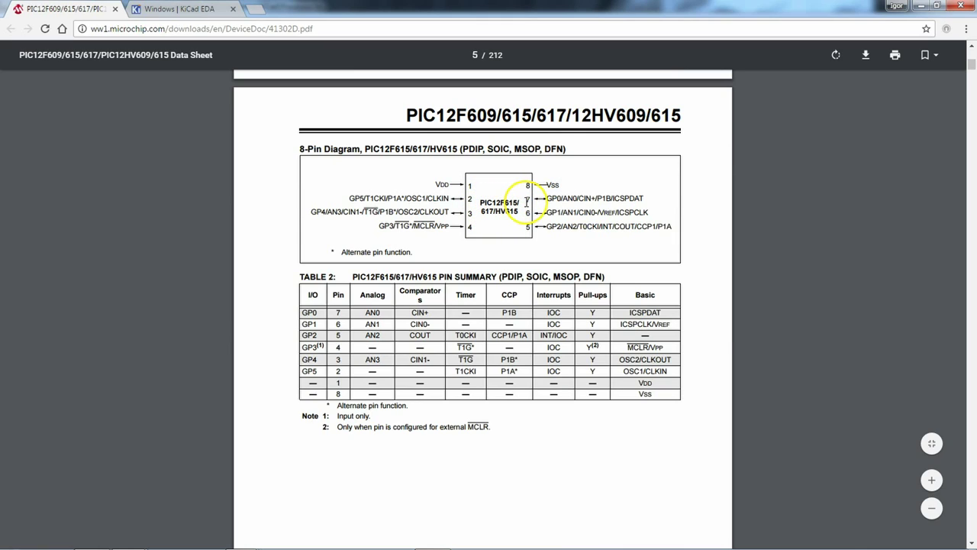
Return to the Part Library Editor, define pin 1 as VDD, and place it about 16.5 mm left of and 5 mm above the origin.
{"action": "mouse_move", "coordinate": [256, 542]}
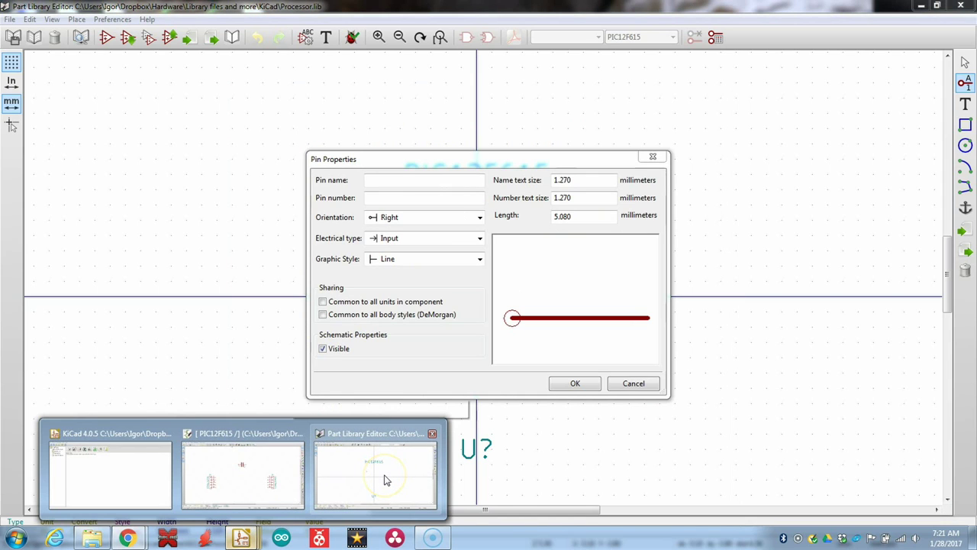
{"action": "left_click", "coordinate": [386, 480]}
{"action": "type", "text": "VDD"}
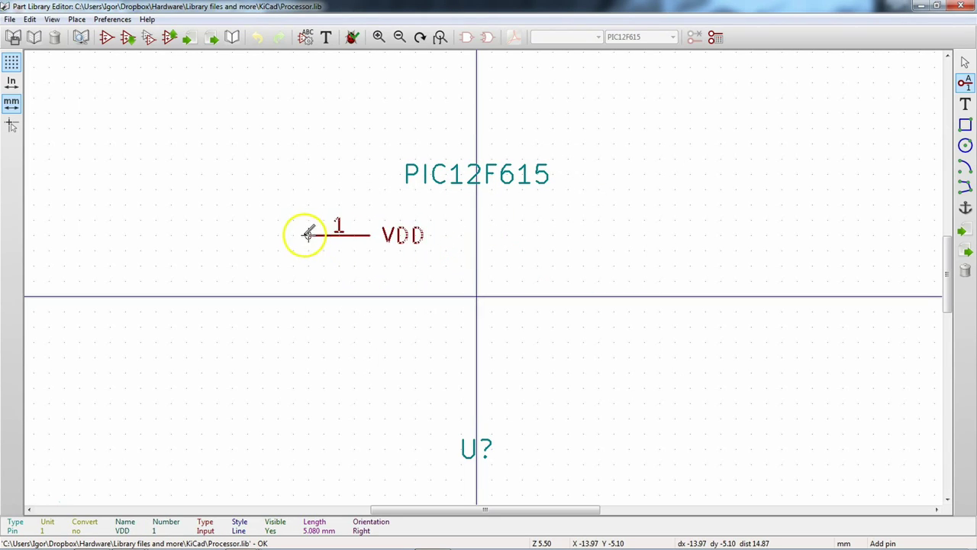
{"action": "left_click", "coordinate": [279, 235]}
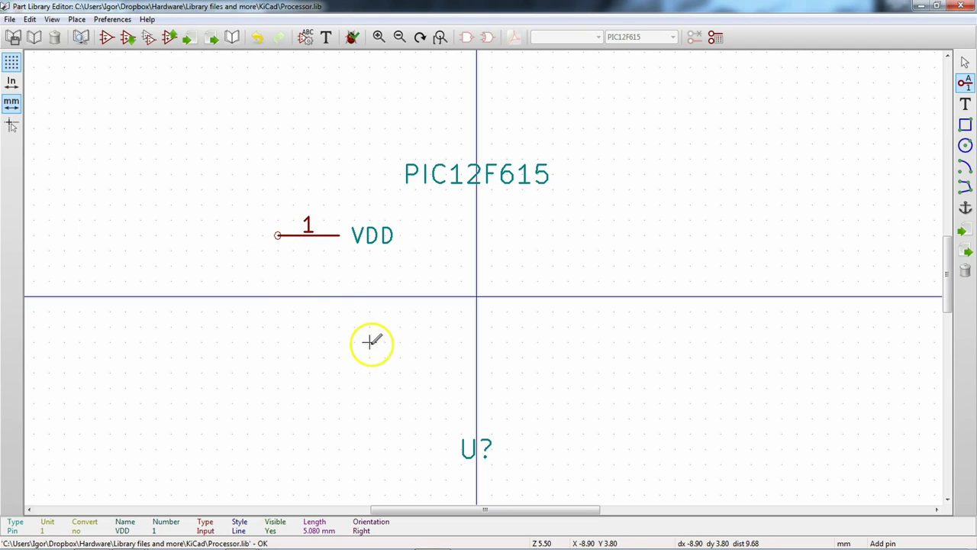
Check the datasheet pin diagram, then add pin 2 named GP5 about 2.54 mm directly below the VDD pin.
{"action": "left_click", "coordinate": [341, 263]}
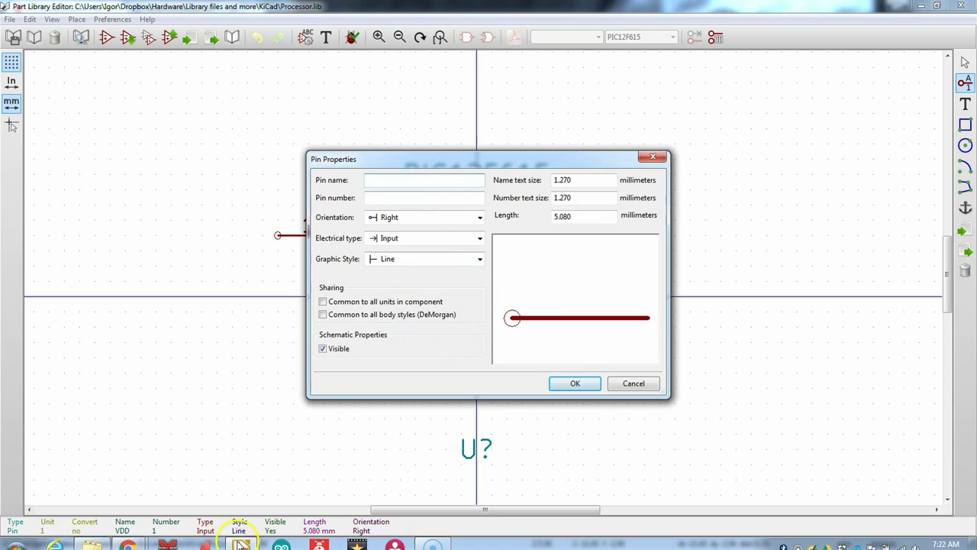
{"action": "mouse_move", "coordinate": [149, 526]}
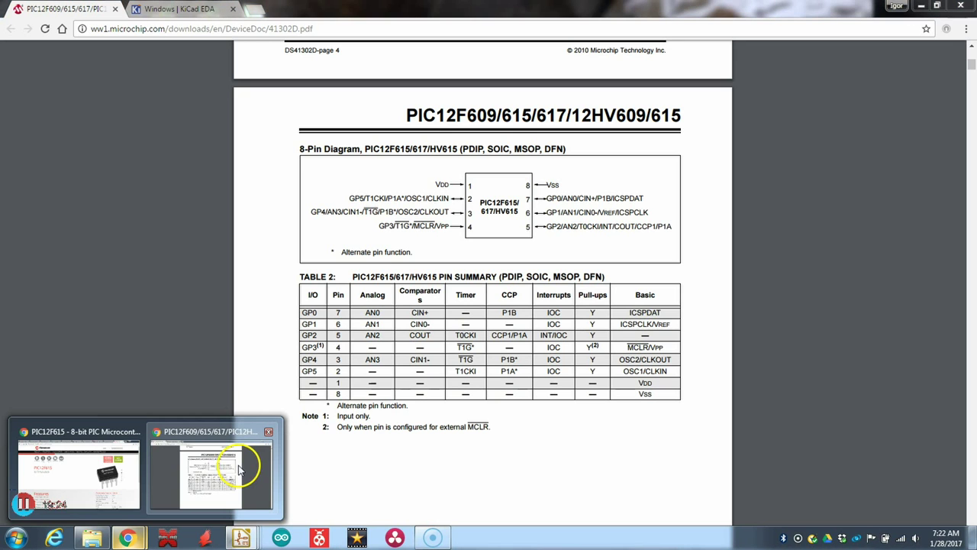
{"action": "mouse_move", "coordinate": [237, 469]}
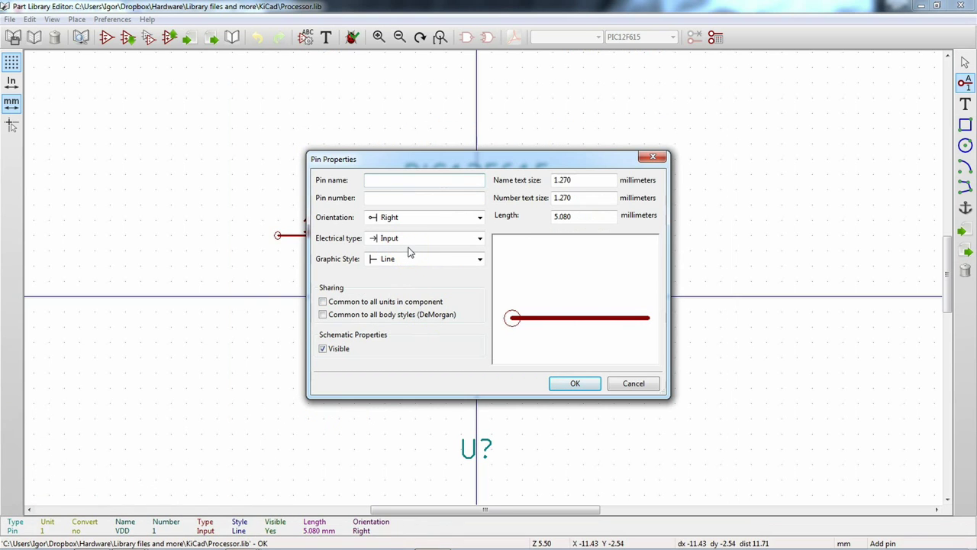
{"action": "type", "text": "GP"}
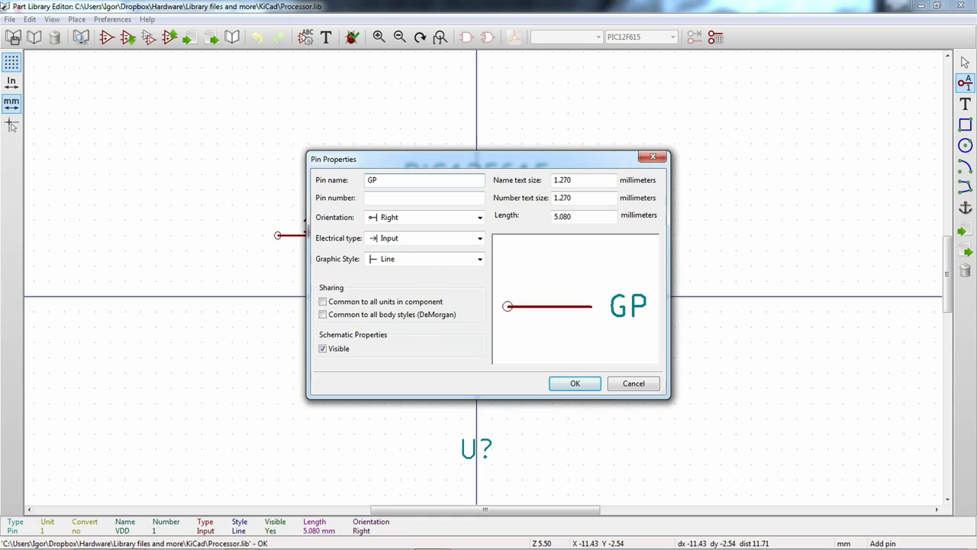
{"action": "type", "text": "5"}
{"action": "left_click", "coordinate": [413, 193]}
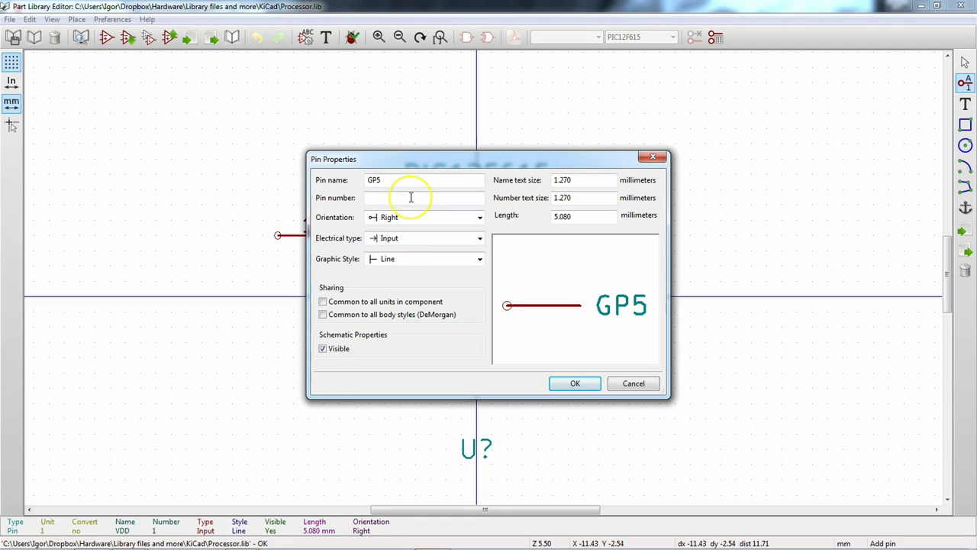
{"action": "left_click", "coordinate": [574, 383]}
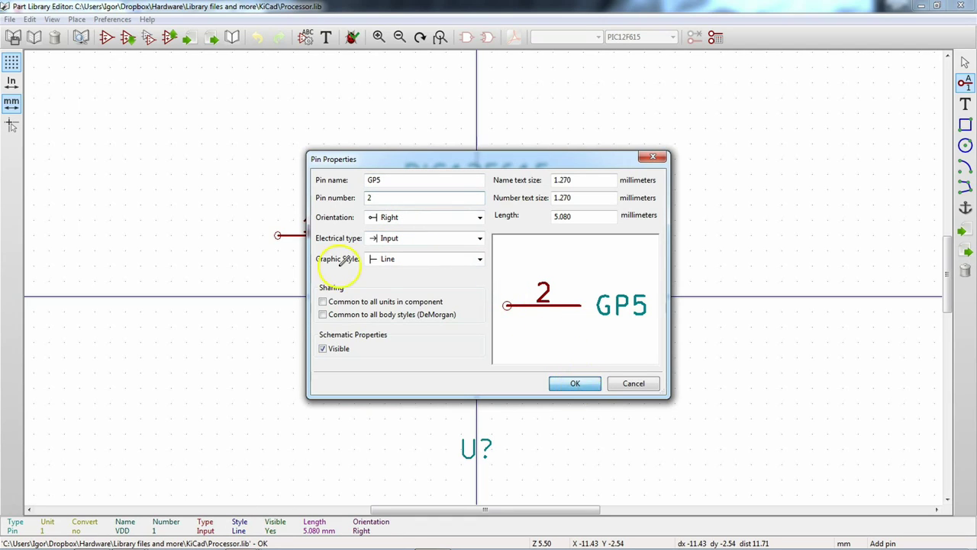
{"action": "left_click", "coordinate": [278, 267]}
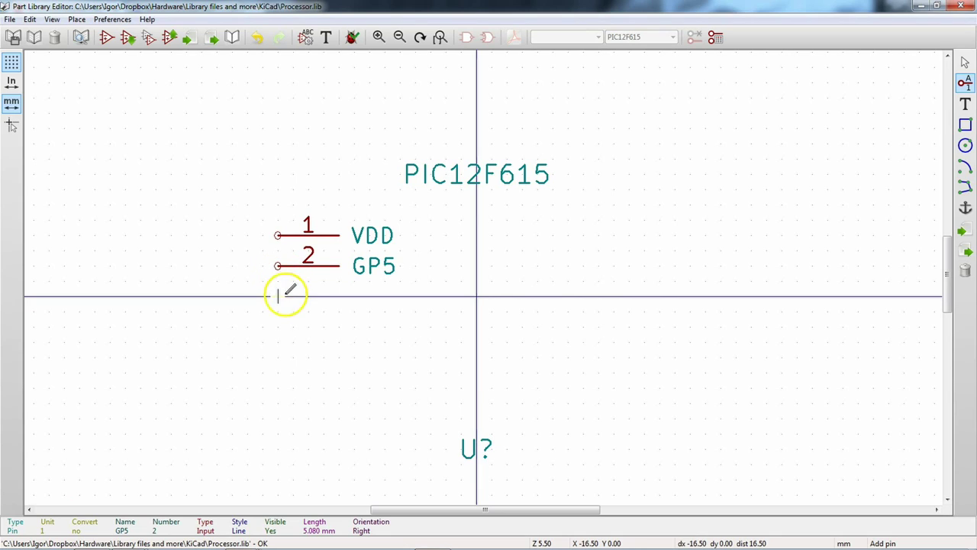
Add pin 3 named GP4 directly below GP5, on the horizontal axis, aligned with the pins above.
{"action": "left_click", "coordinate": [279, 297]}
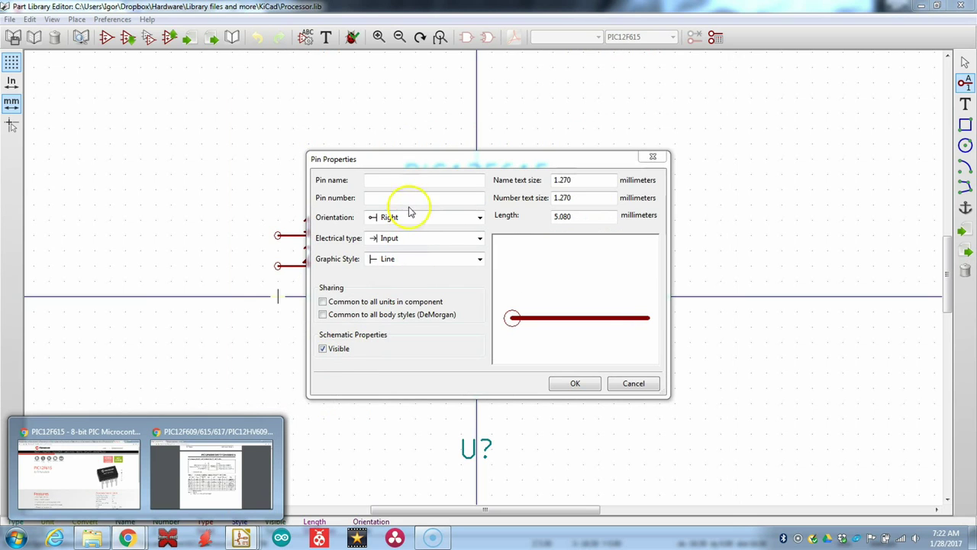
{"action": "type", "text": "G"}
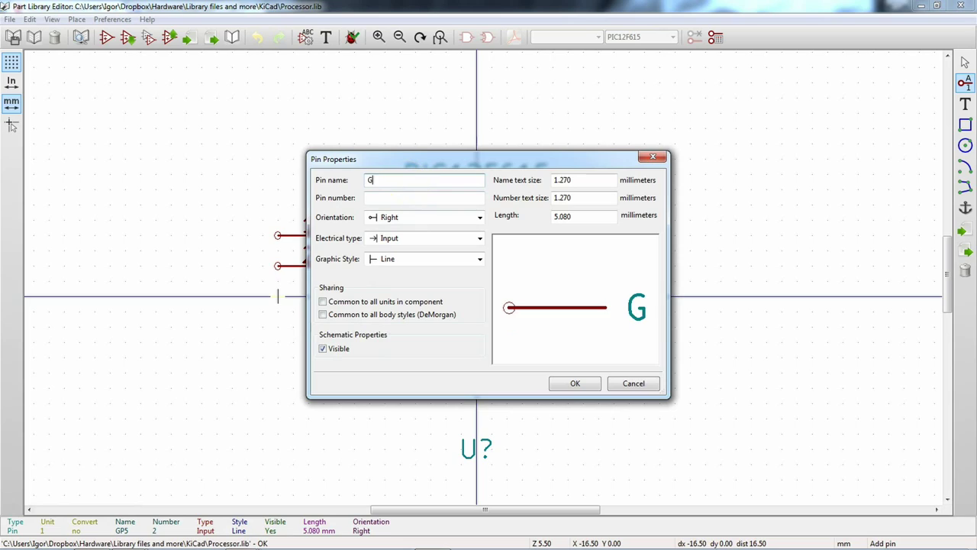
{"action": "type", "text": "PS"}
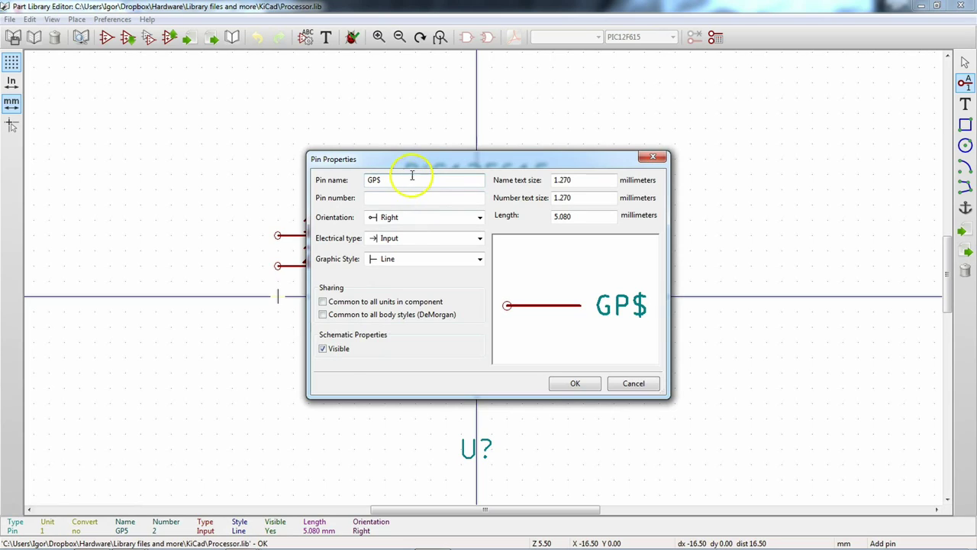
{"action": "key", "text": "BackSpace"}
{"action": "type", "text": "4"}
{"action": "left_click", "coordinate": [434, 201]}
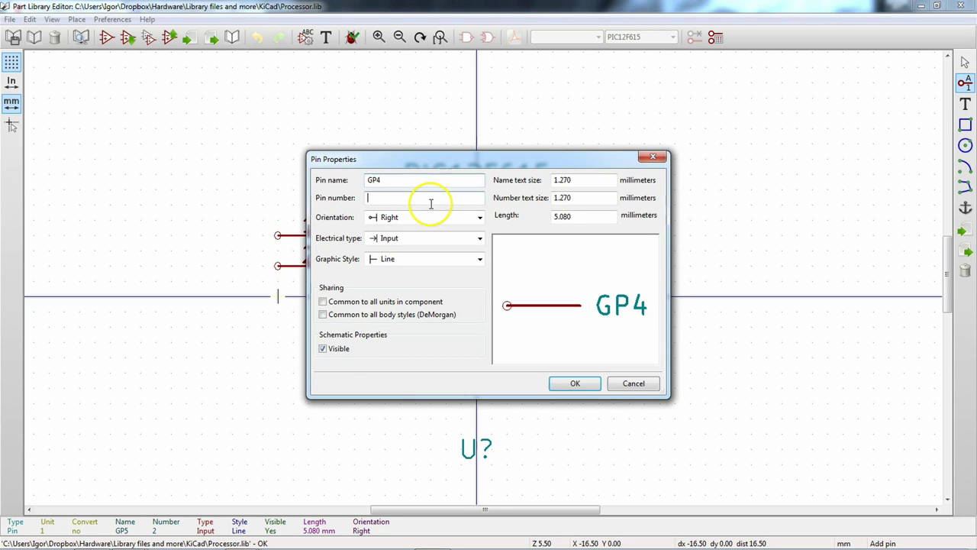
{"action": "type", "text": "3"}
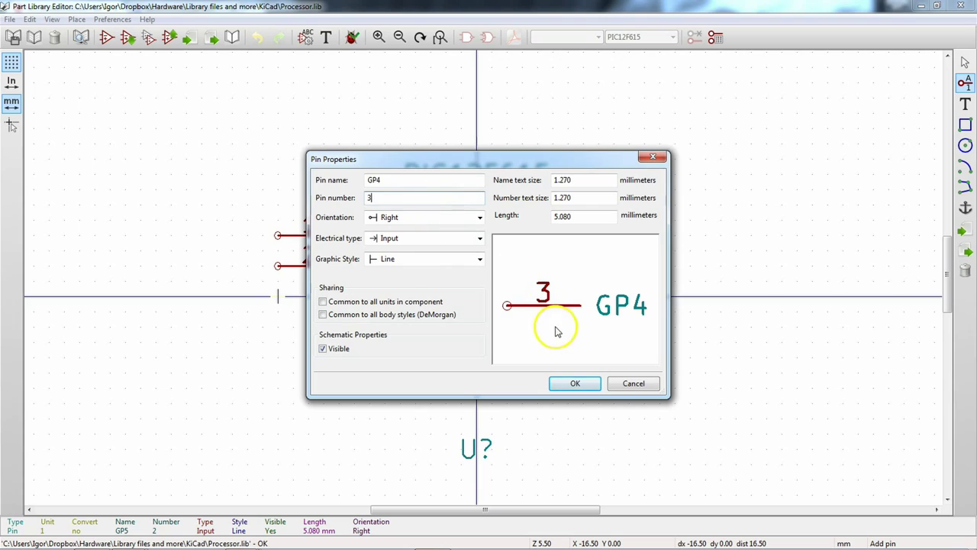
{"action": "left_click", "coordinate": [565, 383]}
{"action": "left_click", "coordinate": [277, 296]}
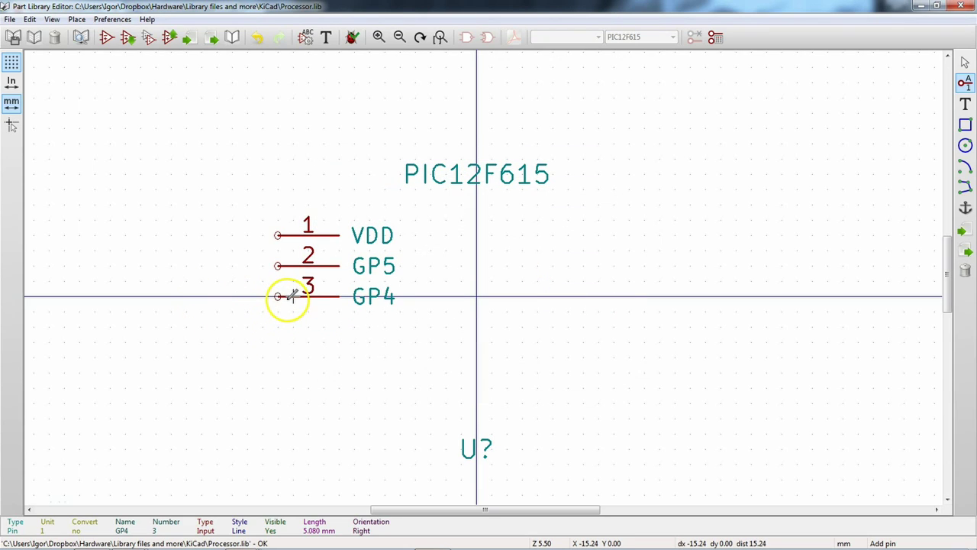
Add pin 4 named GP3 about 2.54 mm directly below the GP4 pin.
{"action": "mouse_move", "coordinate": [205, 541]}
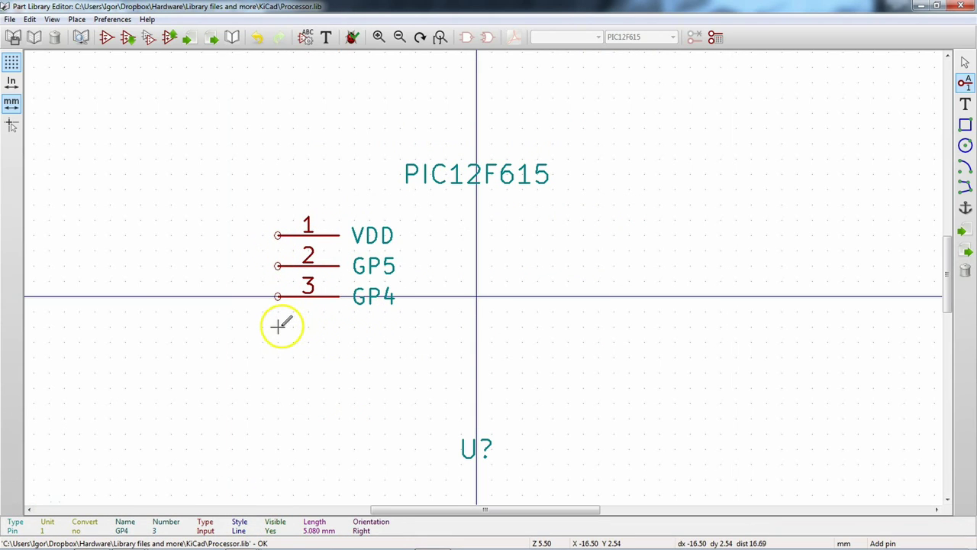
{"action": "left_click", "coordinate": [277, 326]}
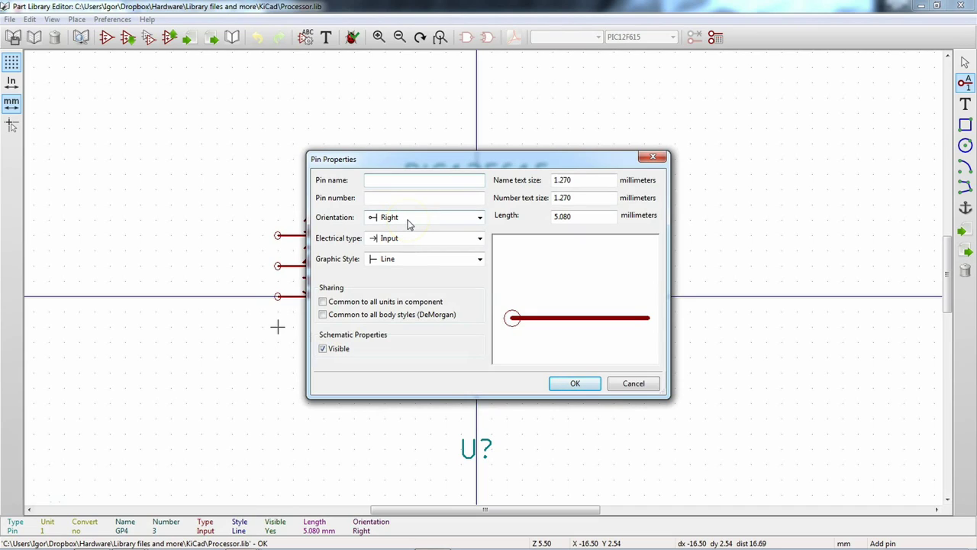
{"action": "type", "text": "GP"}
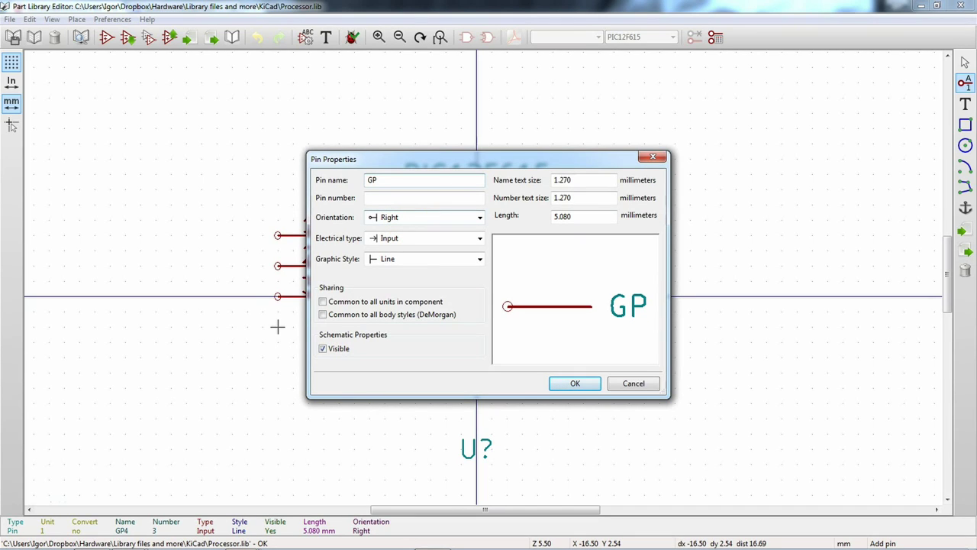
{"action": "type", "text": "3"}
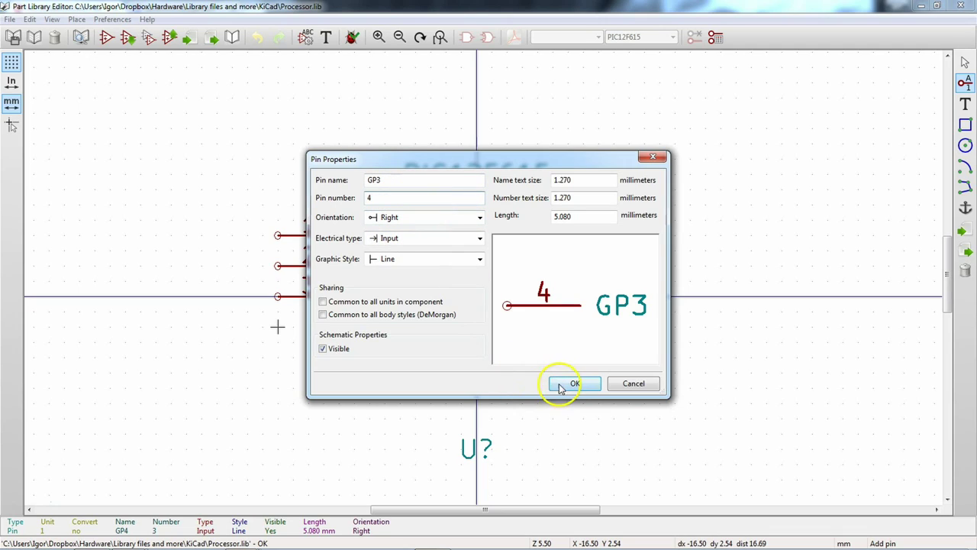
{"action": "left_click", "coordinate": [563, 383]}
{"action": "left_click", "coordinate": [280, 326]}
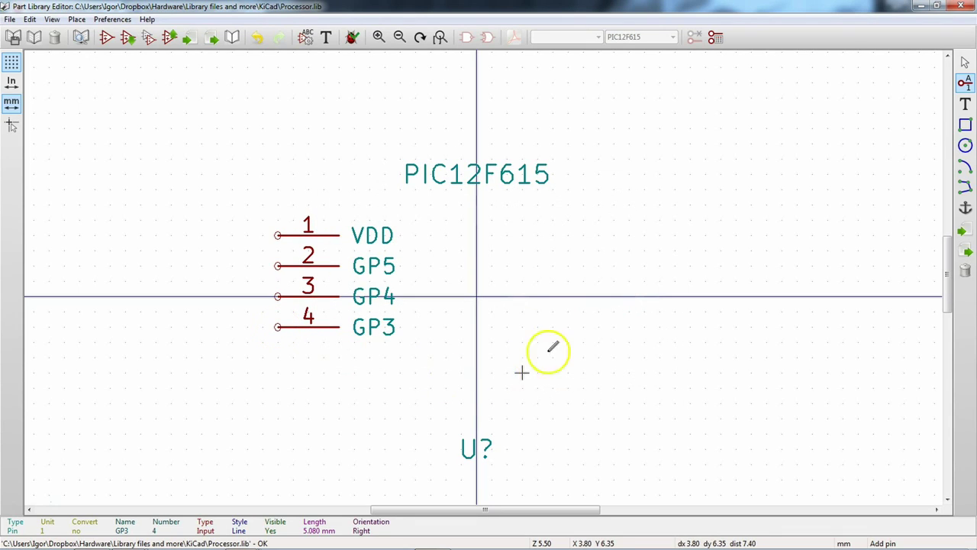
Add pin 5 named GP2, rotate it to face left, and place it about 14 mm right of the origin, level with GP3.
{"action": "left_click", "coordinate": [616, 326]}
{"action": "left_click", "coordinate": [424, 197]}
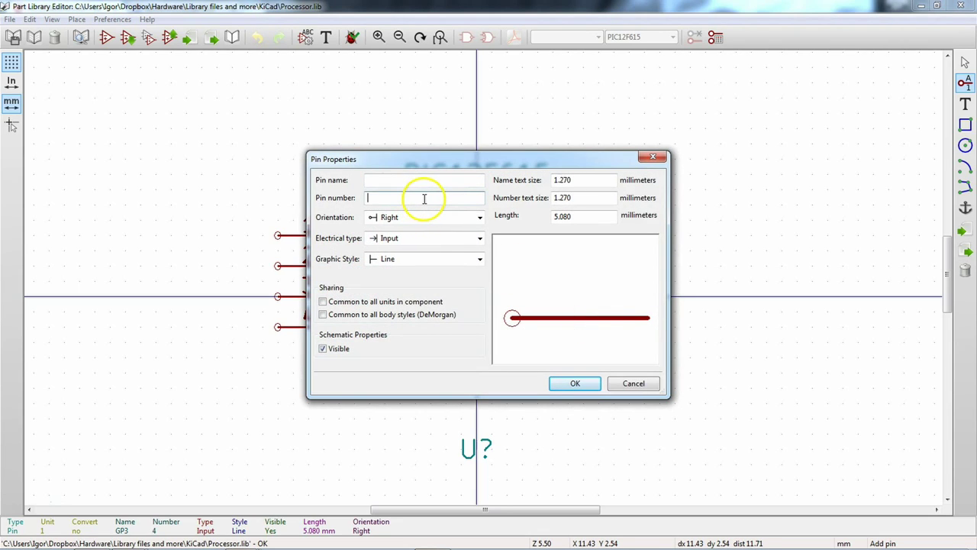
{"action": "type", "text": "5"}
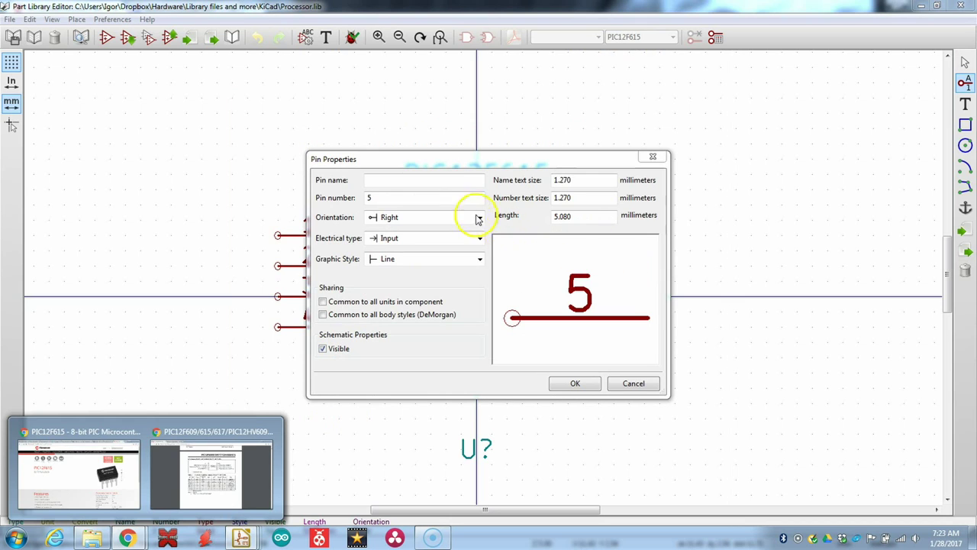
{"action": "left_click", "coordinate": [439, 181]}
{"action": "type", "text": "G"}
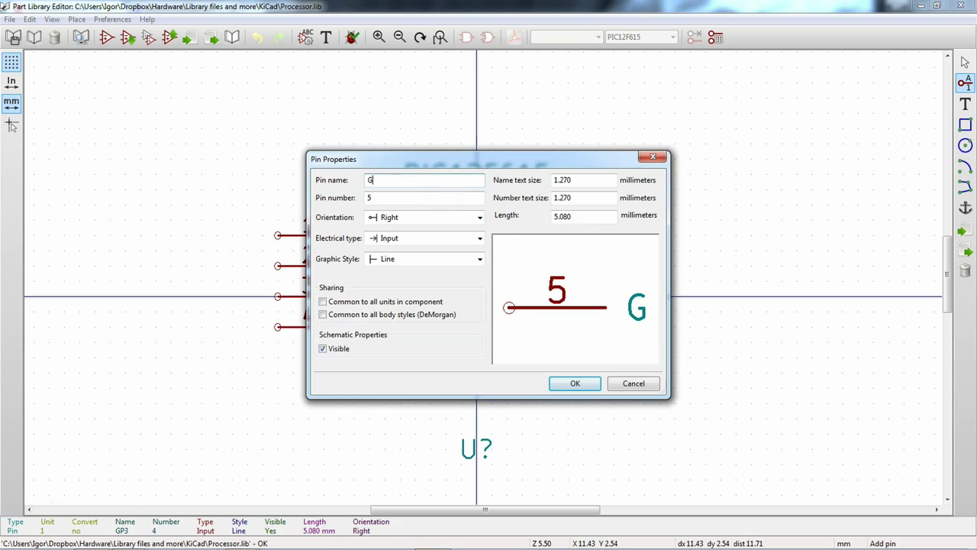
{"action": "type", "text": "P2"}
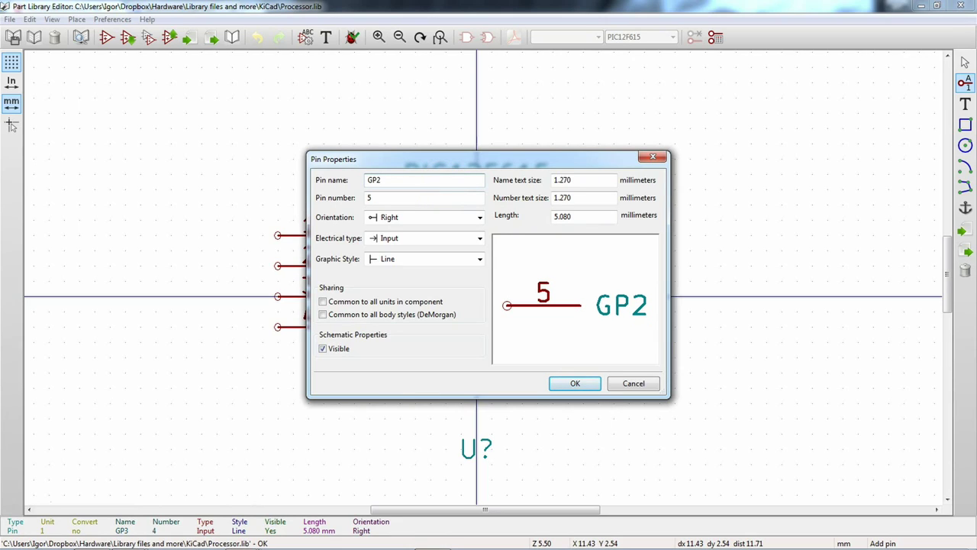
{"action": "left_click", "coordinate": [577, 383]}
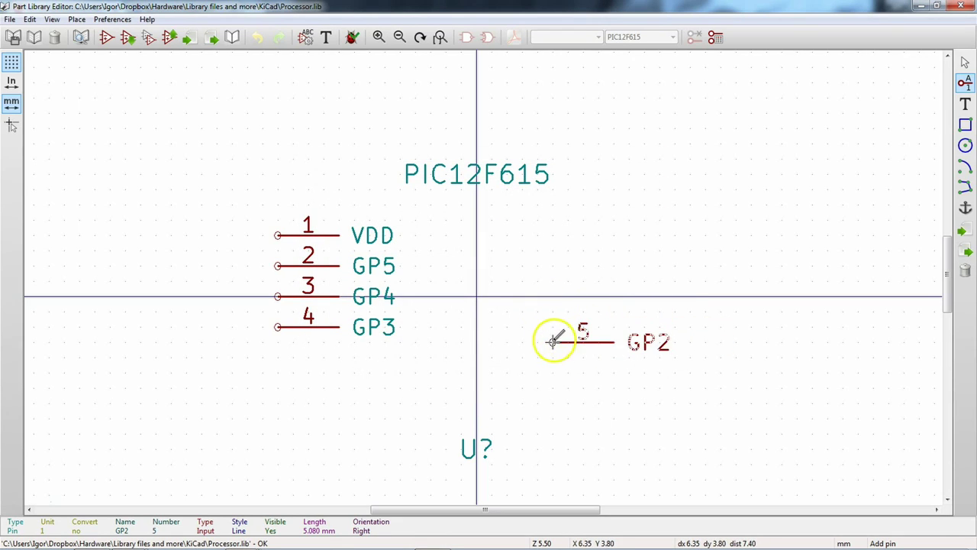
{"action": "key", "text": "r"}
{"action": "key", "text": "r"}
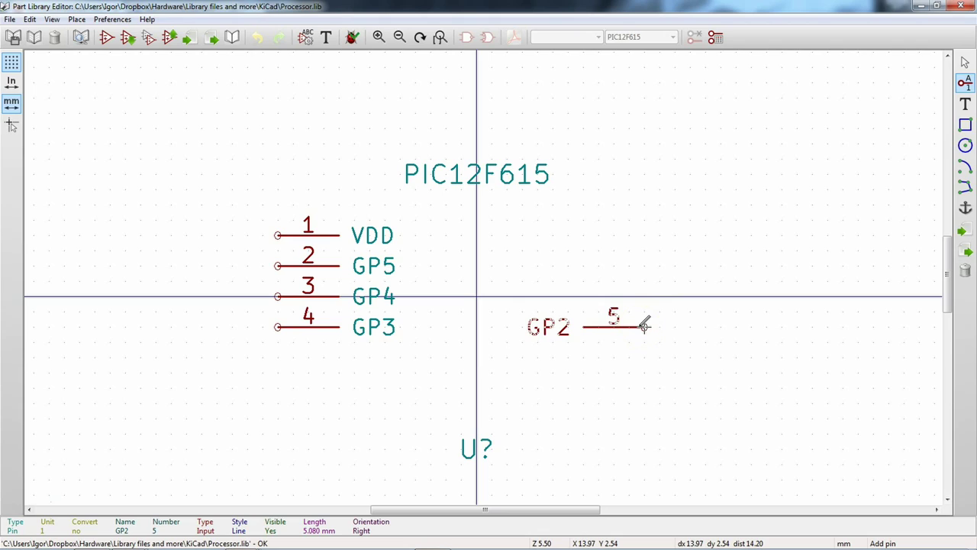
{"action": "left_click", "coordinate": [645, 326]}
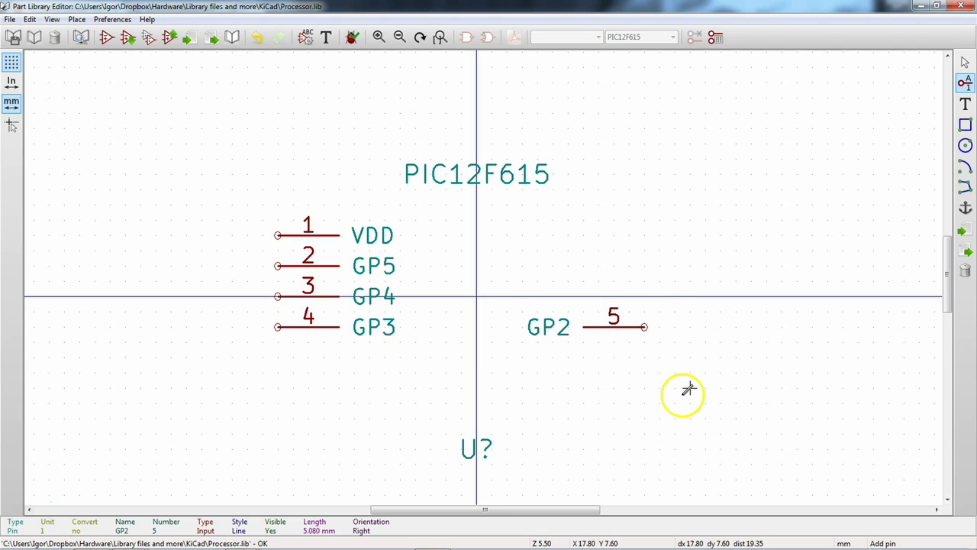
Begin a new pin above GP2, numbered 6, with GP1_ as the start of its name.
{"action": "left_click", "coordinate": [646, 298]}
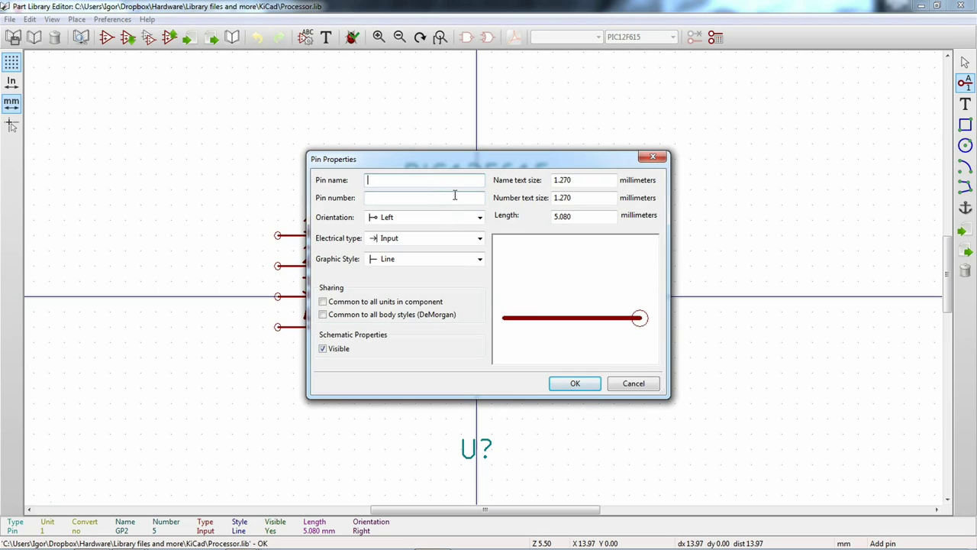
{"action": "left_click_drag", "start_coordinate": [476, 158], "coordinate": [463, 187]}
{"action": "type", "text": "G"}
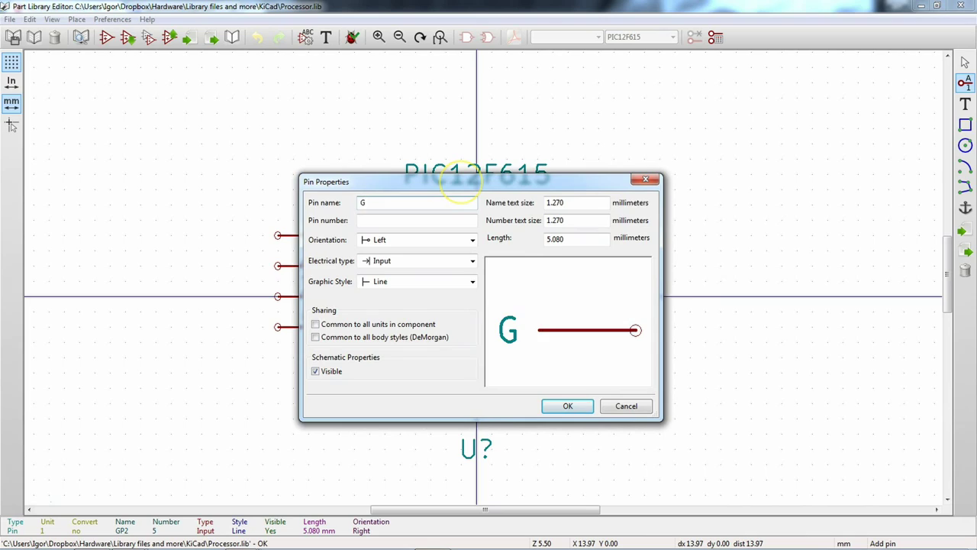
{"action": "type", "text": "P1"}
{"action": "left_click", "coordinate": [391, 222]}
{"action": "type", "text": "6"}
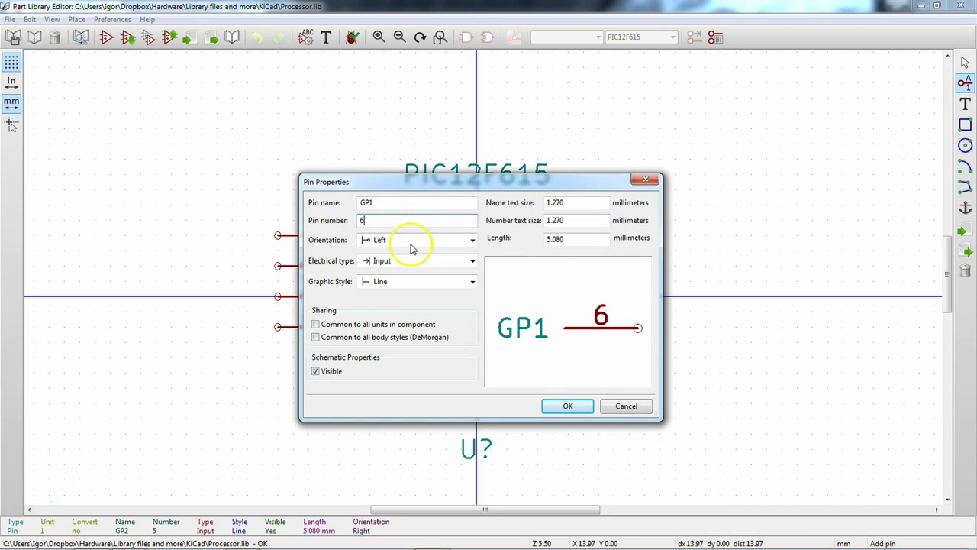
{"action": "left_click", "coordinate": [435, 200]}
{"action": "type", "text": "_"}
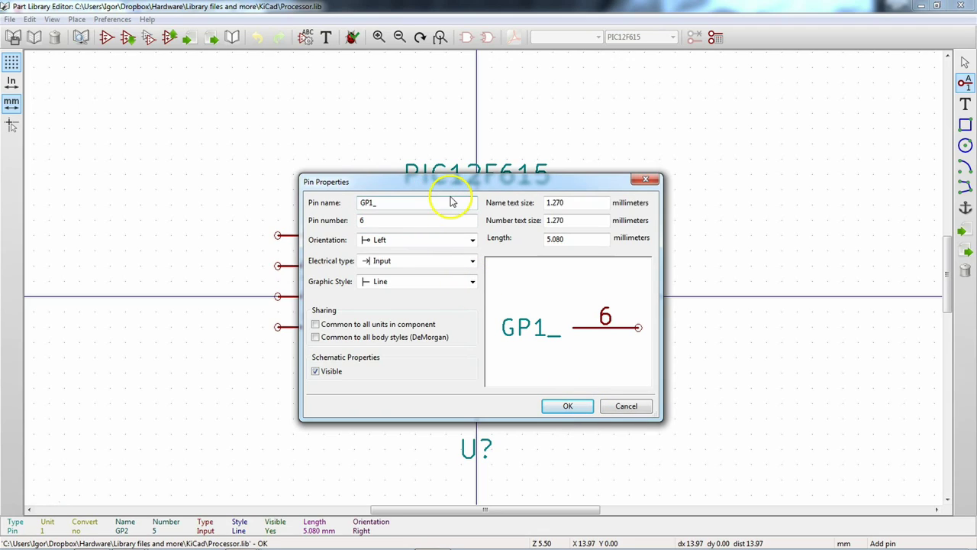
Check pin 6's programming function in the datasheet pin diagram and complete the new pin's name as GP1_ICSPCLK.
{"action": "mouse_move", "coordinate": [115, 534]}
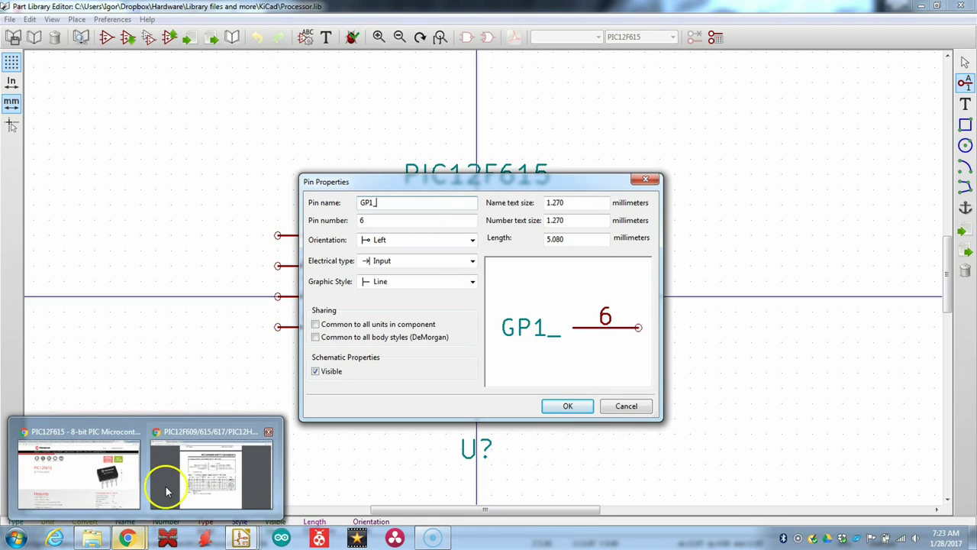
{"action": "mouse_move", "coordinate": [182, 487]}
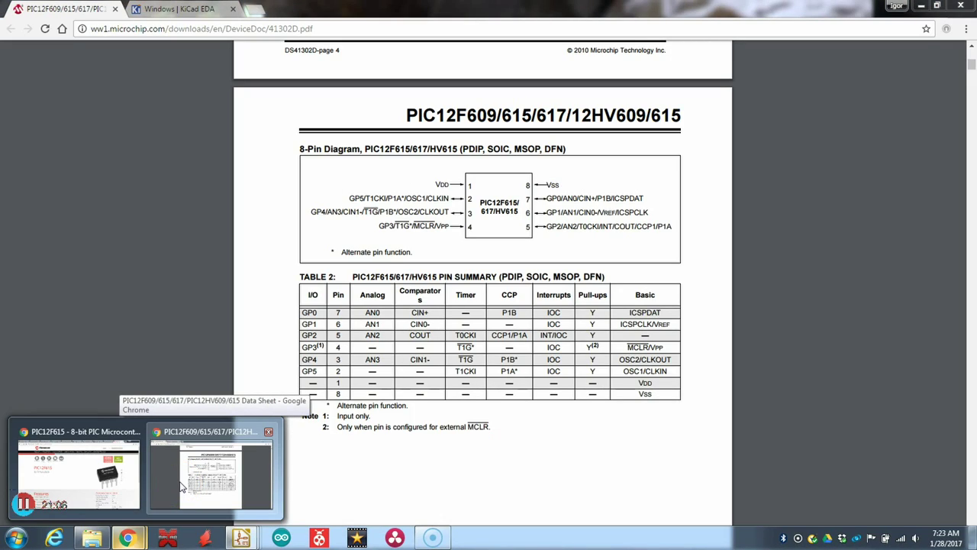
{"action": "left_click", "coordinate": [182, 486]}
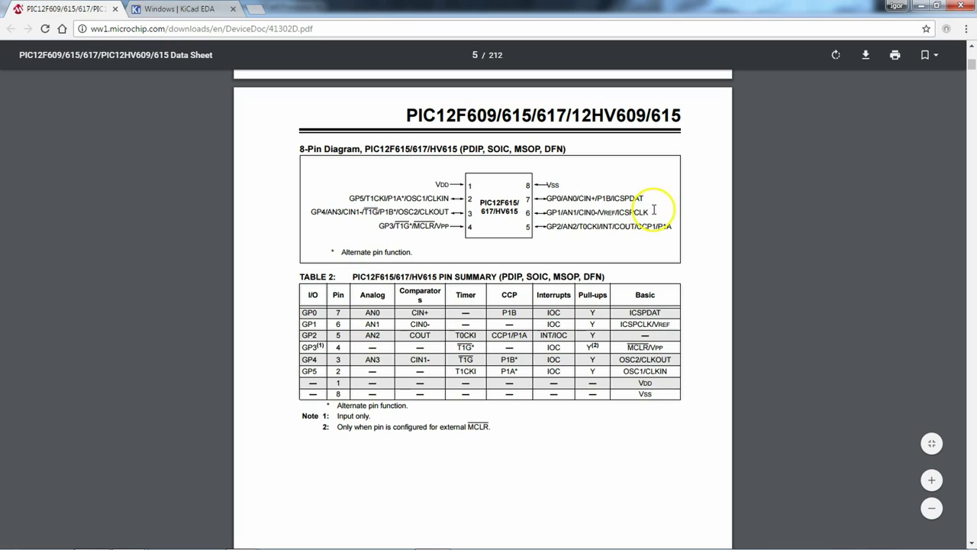
{"action": "left_click_drag", "start_coordinate": [652, 211], "coordinate": [620, 208]}
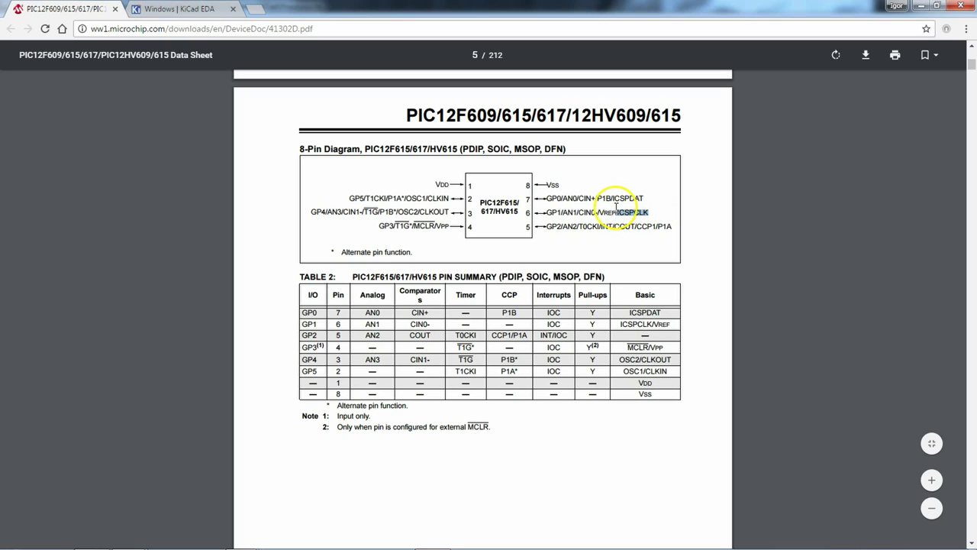
{"action": "mouse_move", "coordinate": [49, 534]}
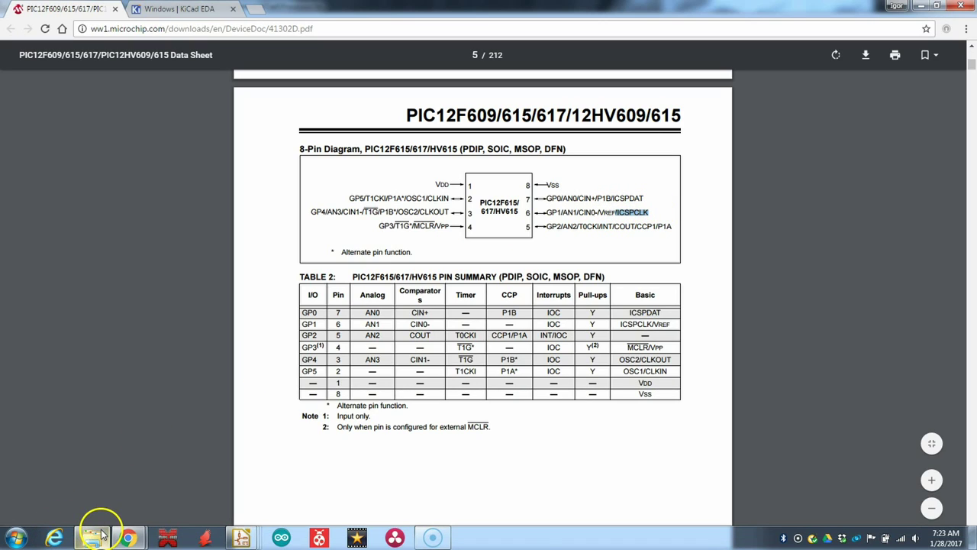
{"action": "mouse_move", "coordinate": [234, 535]}
{"action": "left_click", "coordinate": [316, 521]}
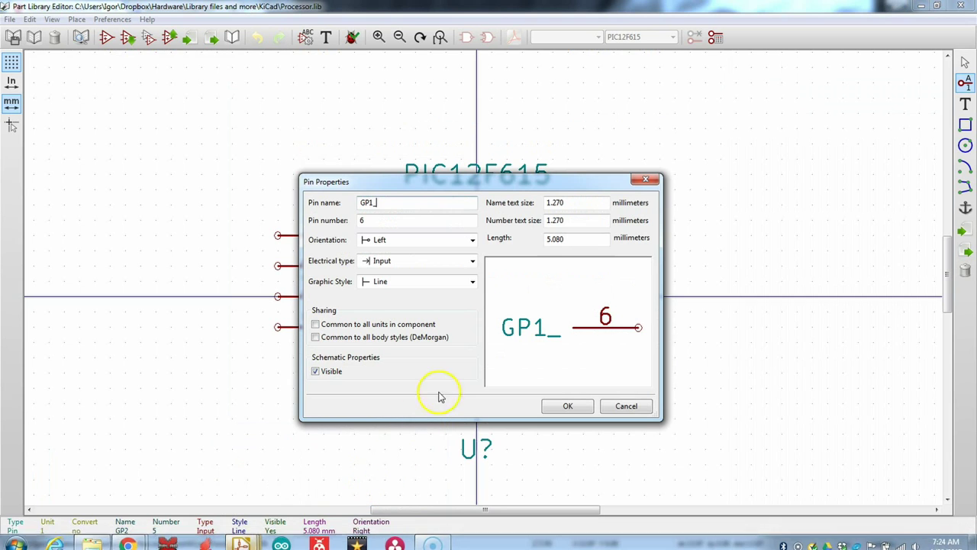
{"action": "type", "text": "ICSPCLK"}
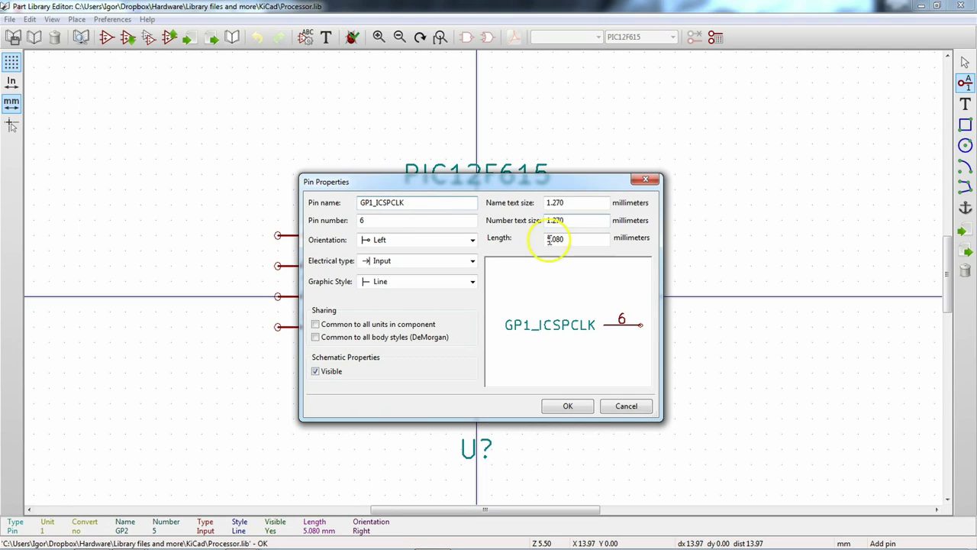
{"action": "left_click", "coordinate": [568, 407]}
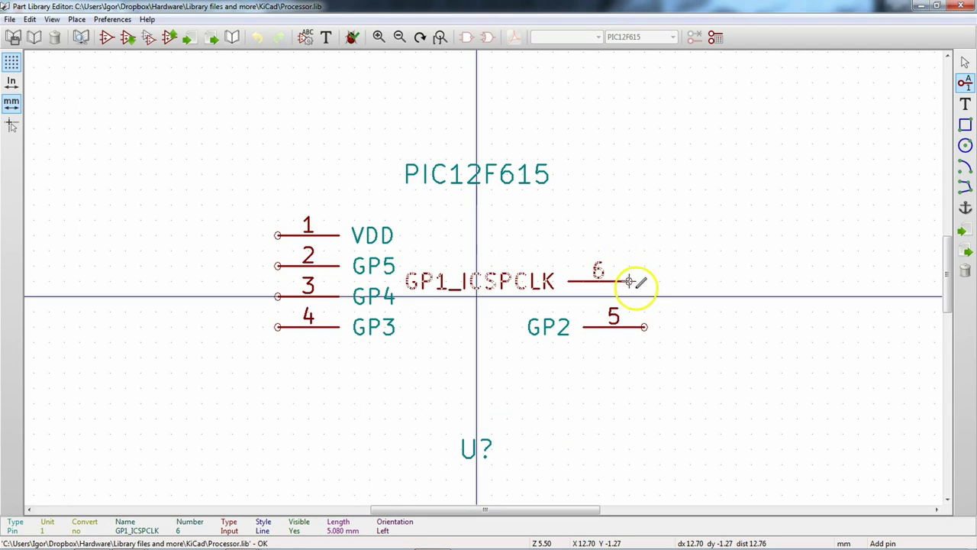
Place the GP1_ICSPCLK pin on the horizontal axis, about 2.54 mm directly above GP2.
{"action": "left_click", "coordinate": [643, 281]}
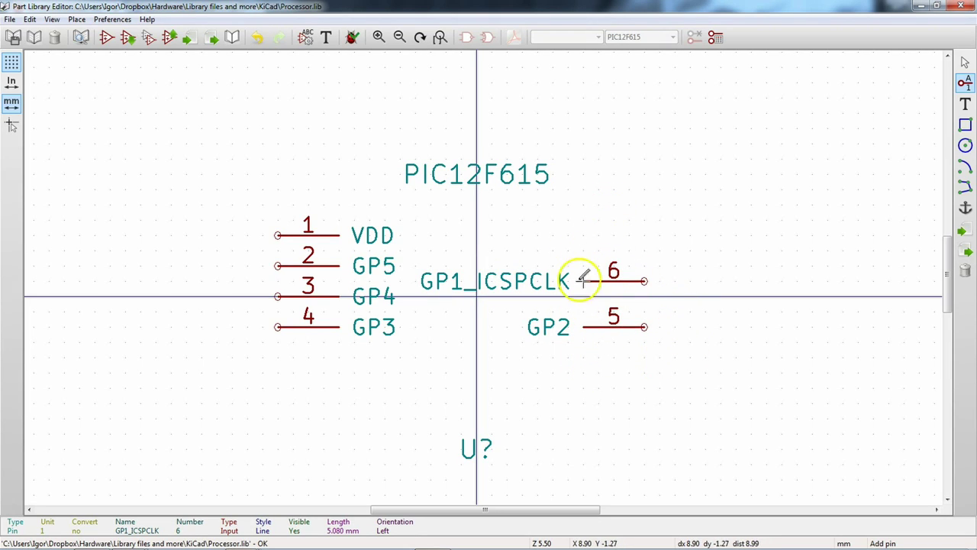
{"action": "key", "text": "Escape"}
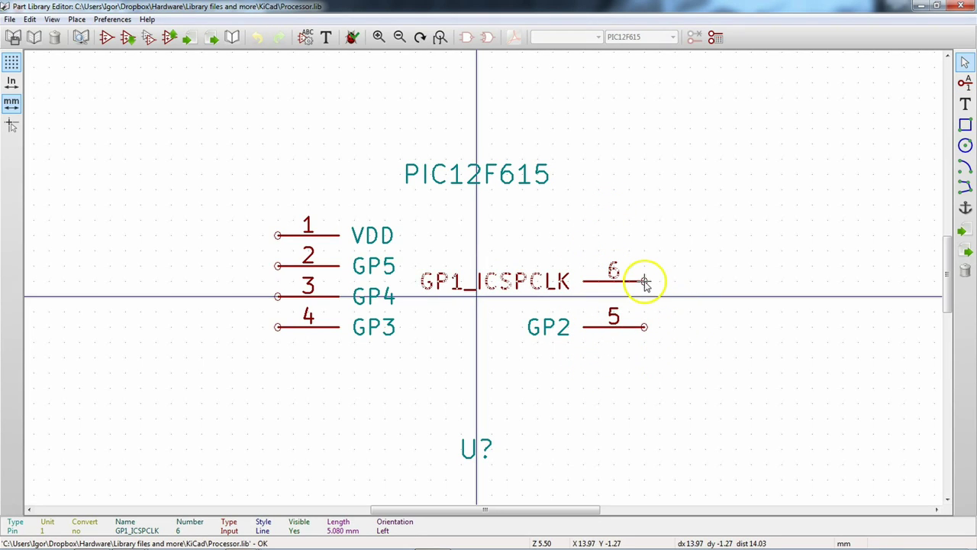
{"action": "left_click", "coordinate": [646, 295]}
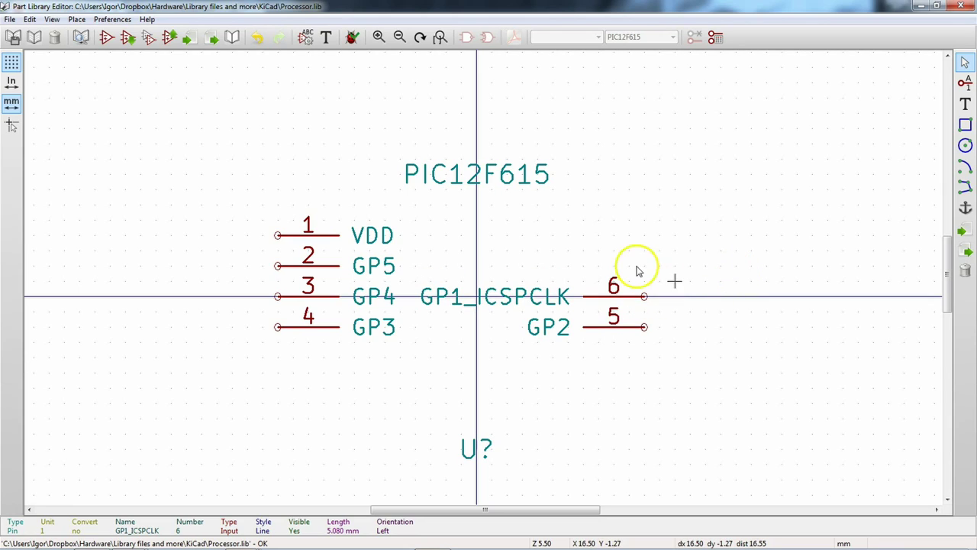
Add pin 7 named GP0_ICSPDAT about 2.54 mm directly above the GP1_ICSPCLK pin.
{"action": "left_click", "coordinate": [965, 83]}
{"action": "left_click", "coordinate": [645, 263]}
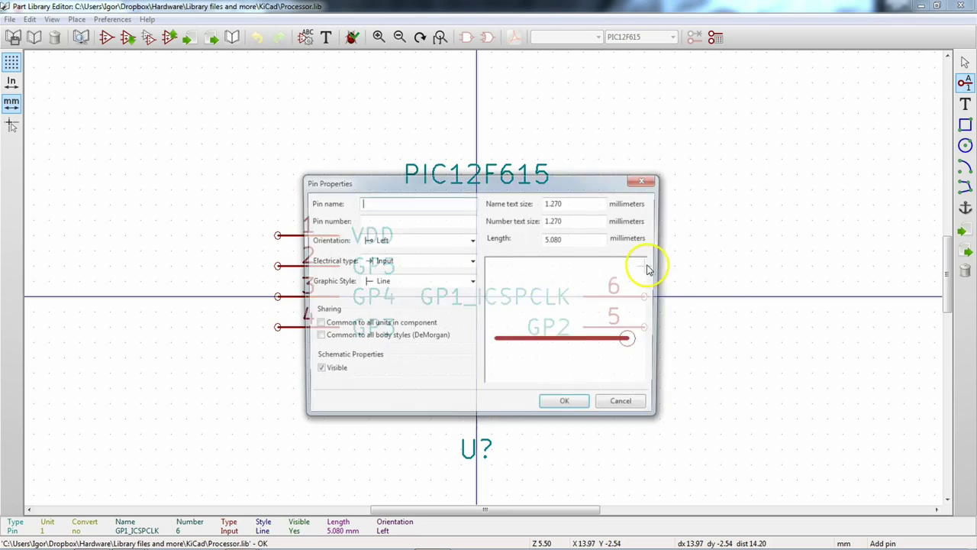
{"action": "left_click", "coordinate": [421, 220]}
{"action": "type", "text": "7"}
{"action": "left_click", "coordinate": [400, 203]}
{"action": "type", "text": "GP0_"}
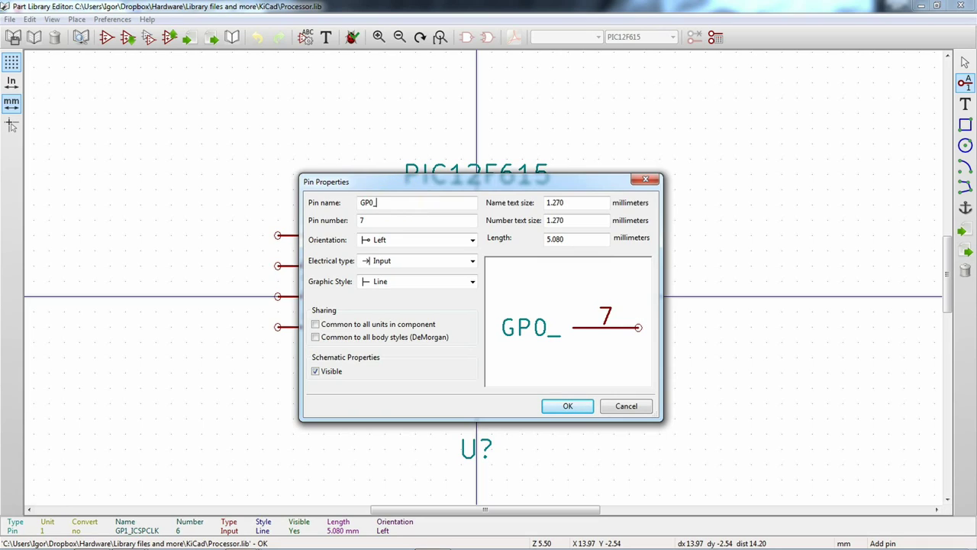
{"action": "type", "text": "IC"}
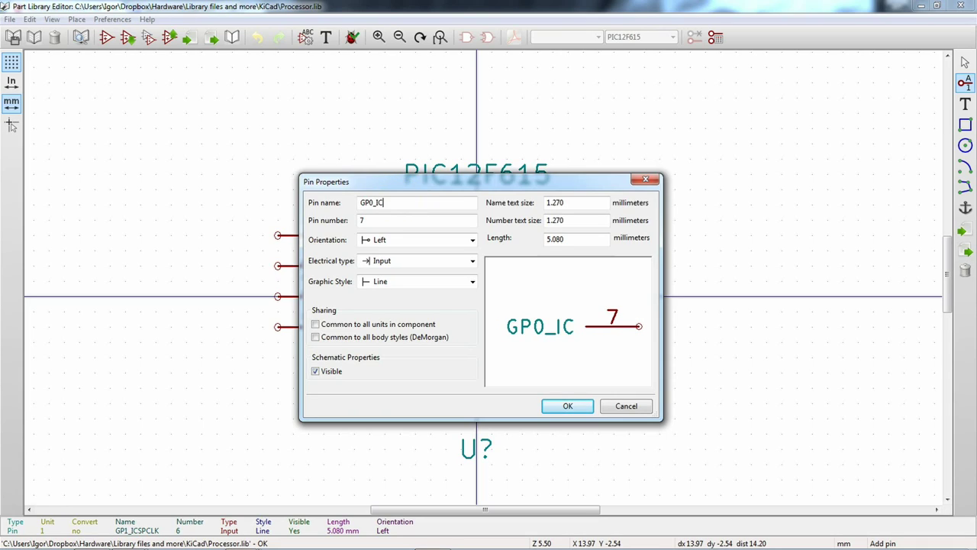
{"action": "type", "text": "SPDAT"}
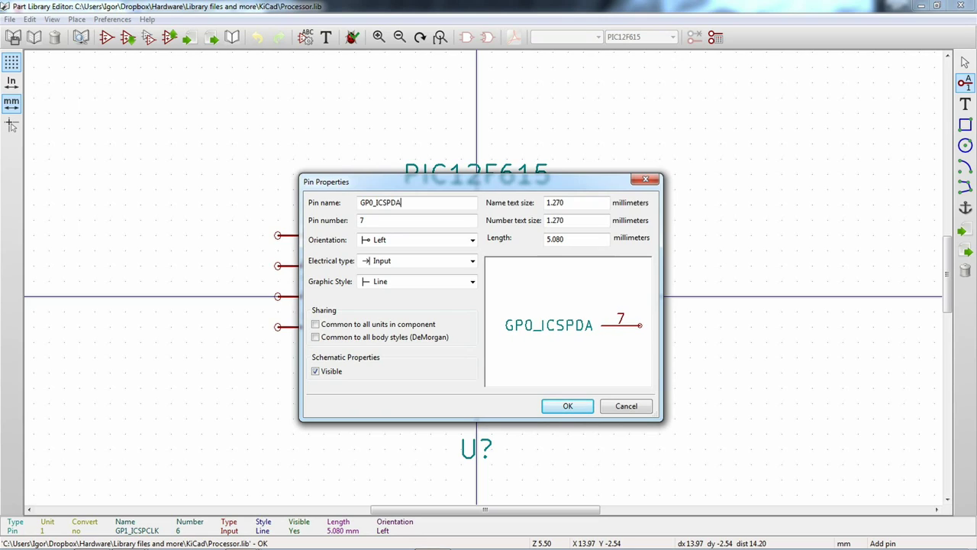
{"action": "left_click", "coordinate": [568, 405]}
{"action": "left_click", "coordinate": [645, 265]}
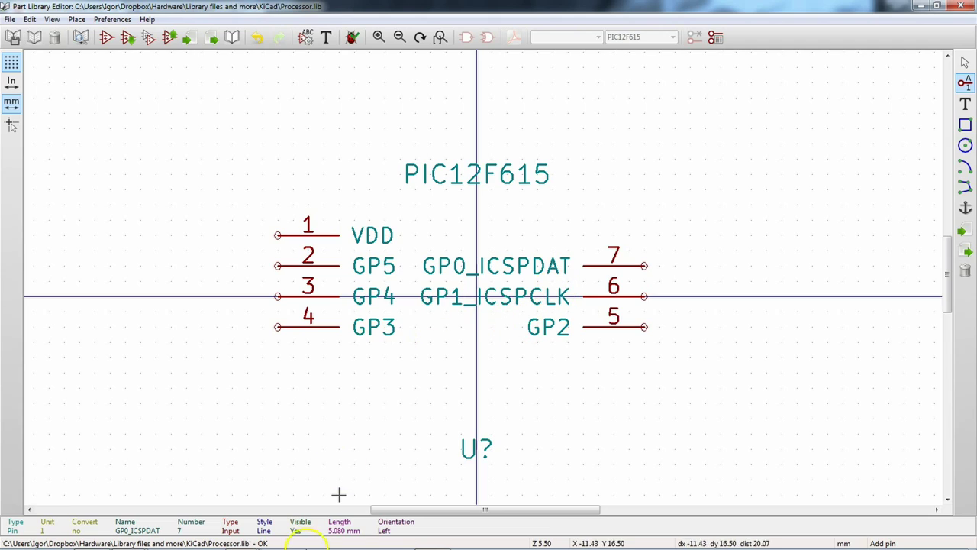
Check the datasheet pin diagram, then add pin 8 named VSS directly above GP0_ICSPDAT, level with VDD.
{"action": "mouse_move", "coordinate": [129, 538]}
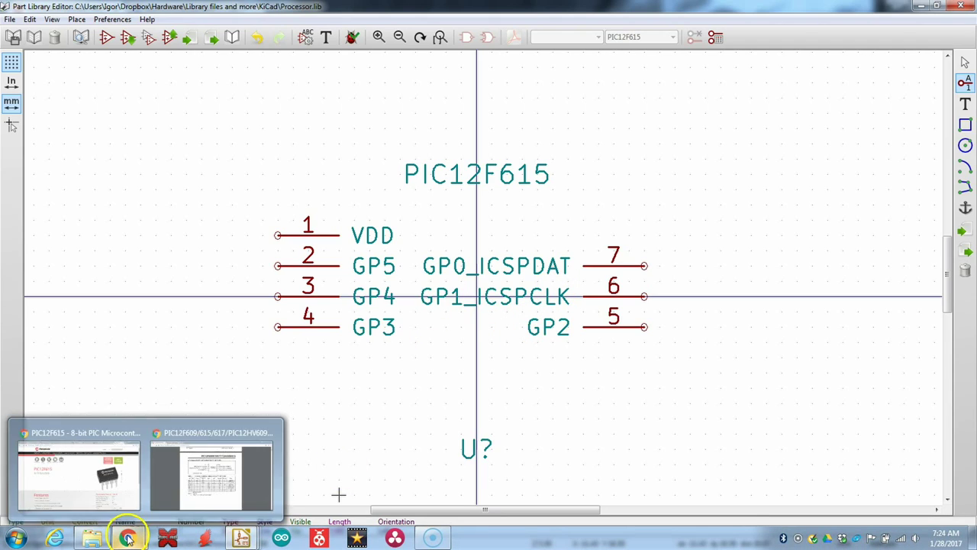
{"action": "left_click", "coordinate": [216, 462]}
{"action": "left_click_drag", "start_coordinate": [608, 197], "coordinate": [647, 197]}
{"action": "left_click", "coordinate": [568, 185]}
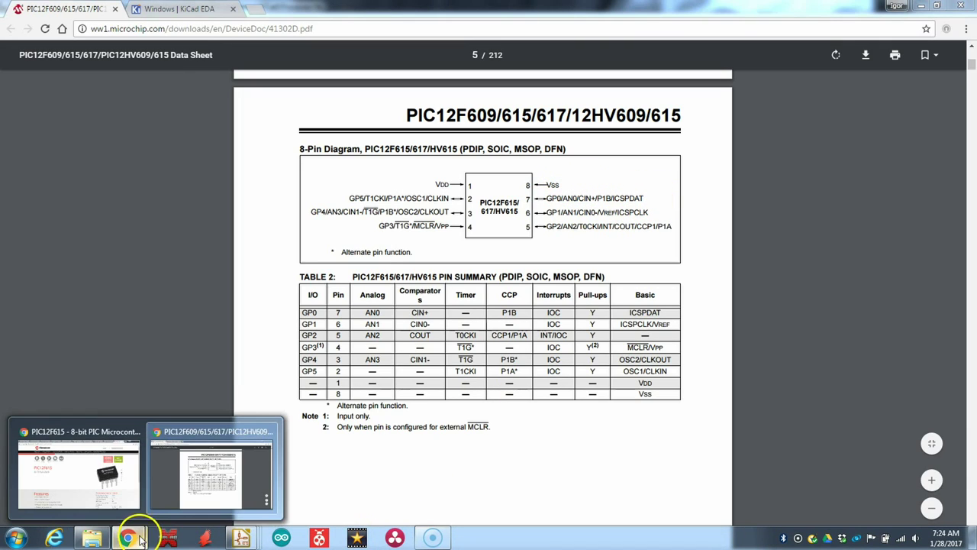
{"action": "mouse_move", "coordinate": [246, 539]}
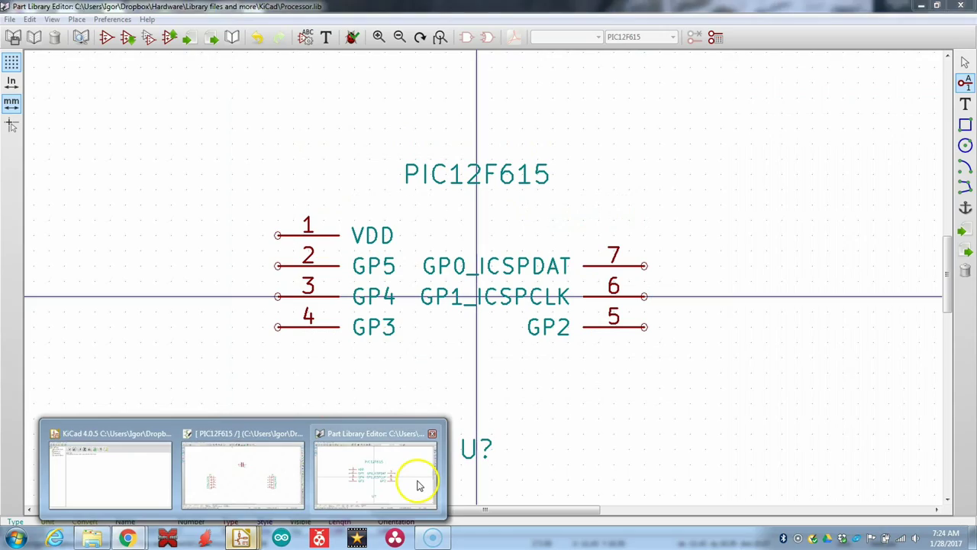
{"action": "left_click", "coordinate": [414, 461]}
{"action": "left_click", "coordinate": [645, 234]}
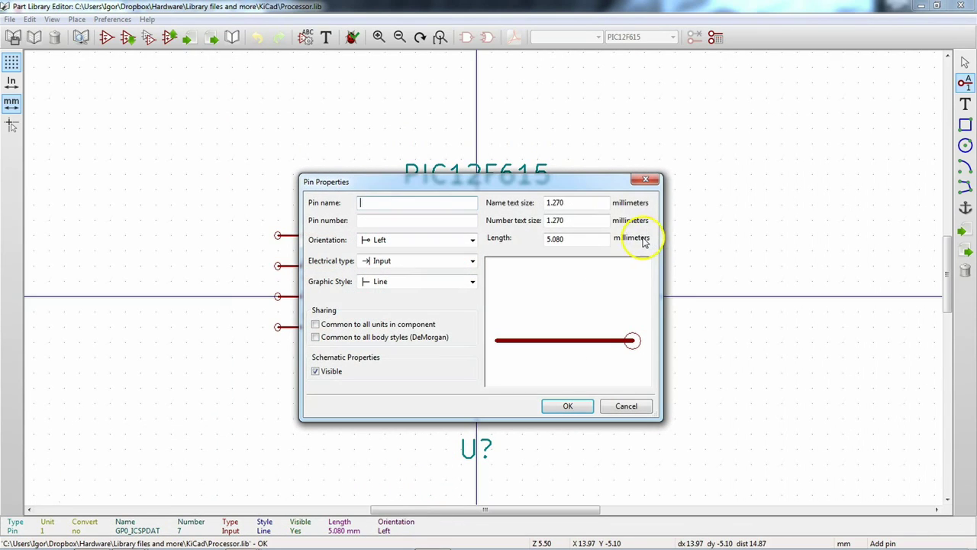
{"action": "type", "text": "VSS"}
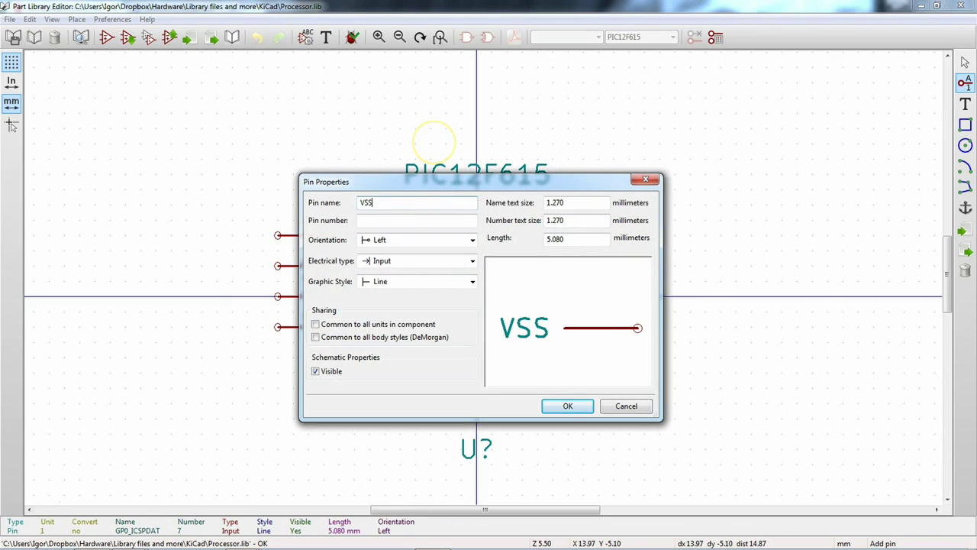
{"action": "left_click", "coordinate": [392, 220]}
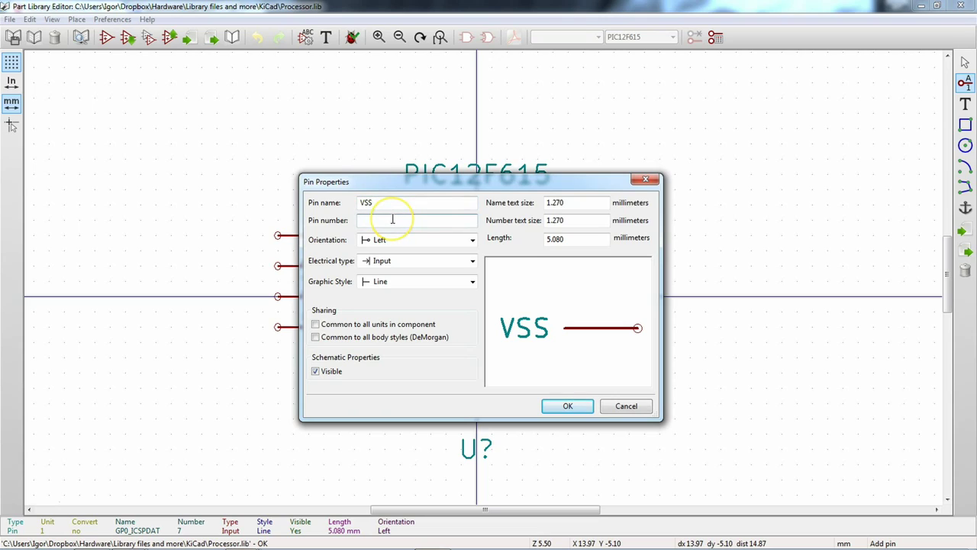
{"action": "type", "text": "8"}
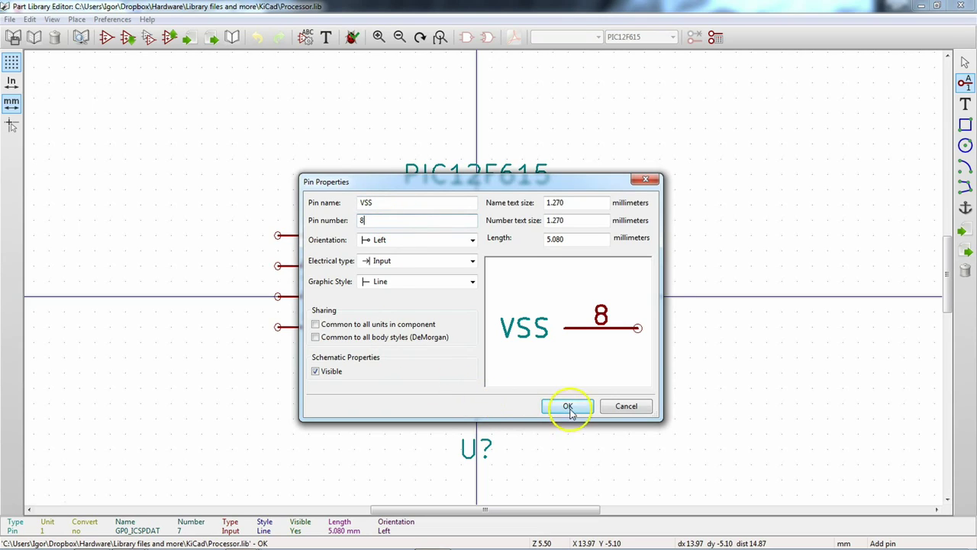
{"action": "left_click", "coordinate": [565, 405]}
{"action": "left_click", "coordinate": [645, 234]}
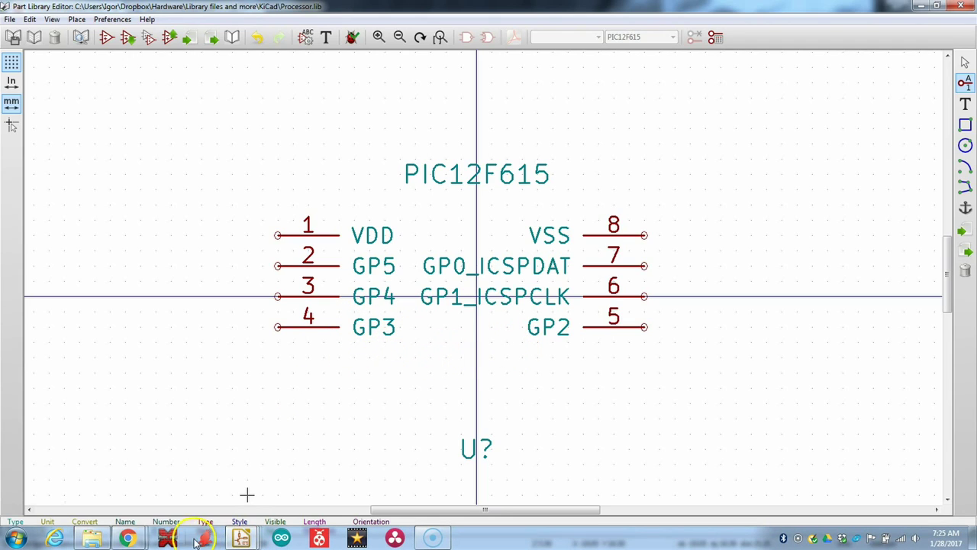
Check pin 4's programming function in the datasheet pin diagram, then rename the component's pin 4 as GP3_VPP.
{"action": "mouse_move", "coordinate": [130, 538]}
{"action": "left_click", "coordinate": [210, 485]}
{"action": "left_click_drag", "start_coordinate": [410, 226], "coordinate": [451, 220]}
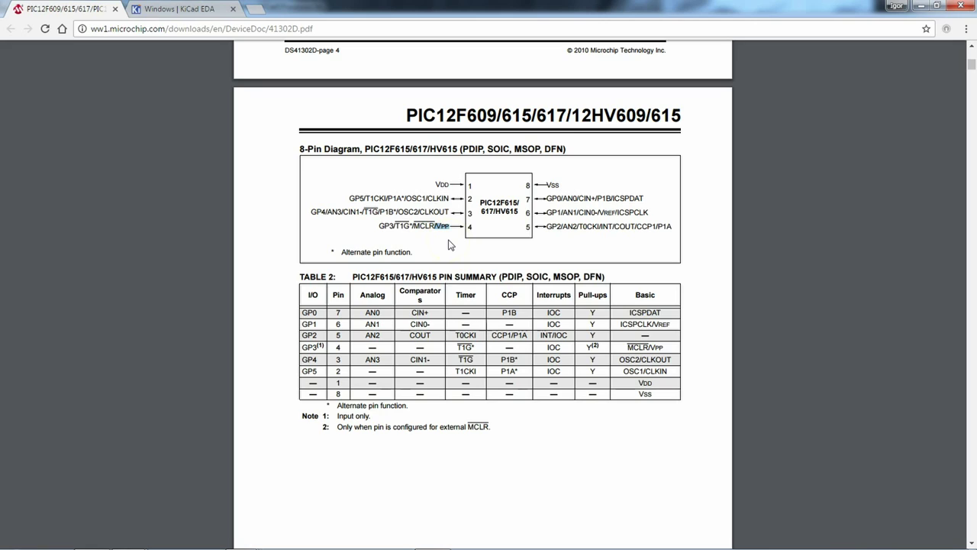
{"action": "mouse_move", "coordinate": [168, 538]}
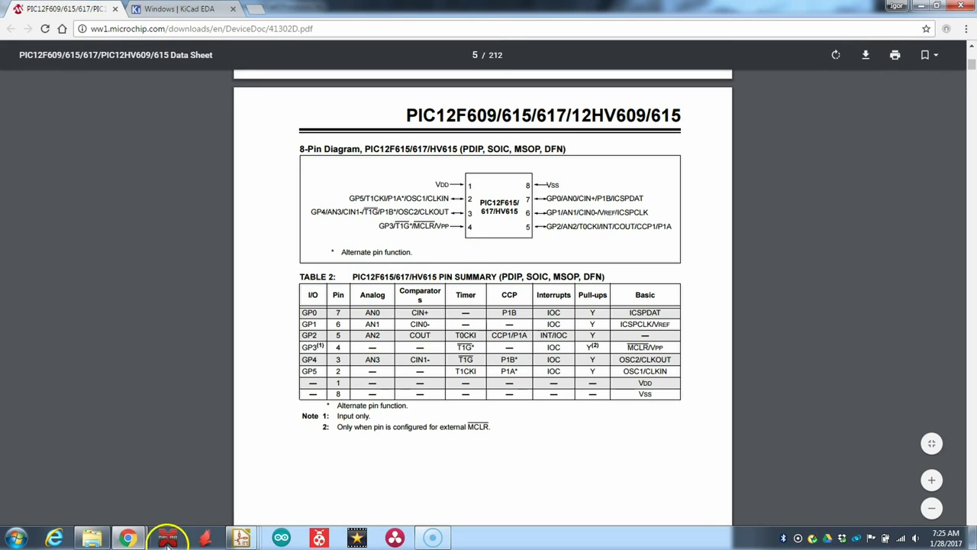
{"action": "mouse_move", "coordinate": [240, 536]}
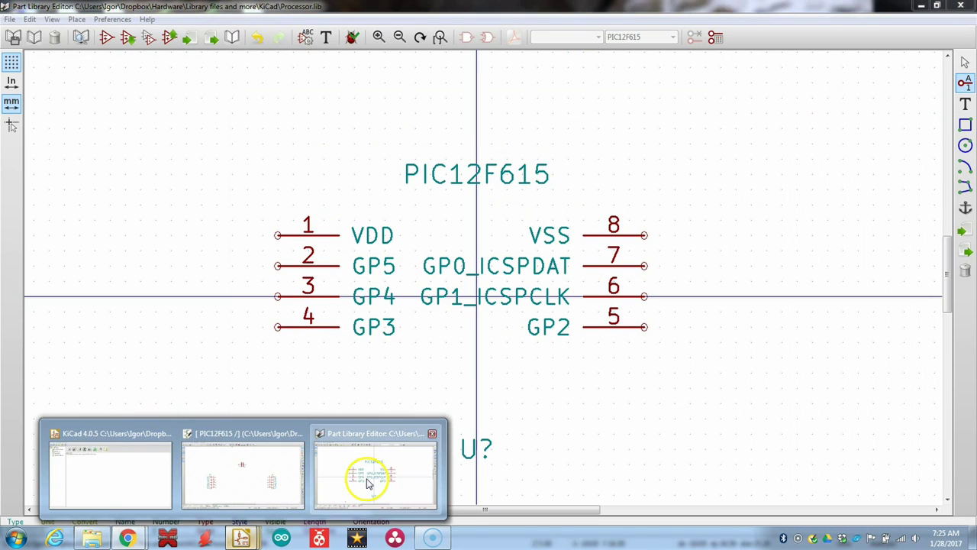
{"action": "left_click", "coordinate": [368, 482]}
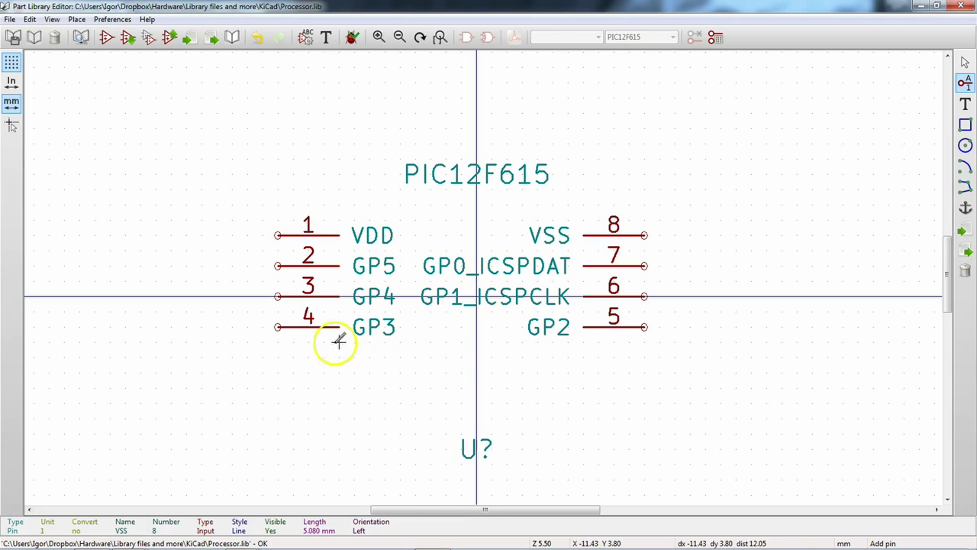
{"action": "right_click", "coordinate": [293, 327]}
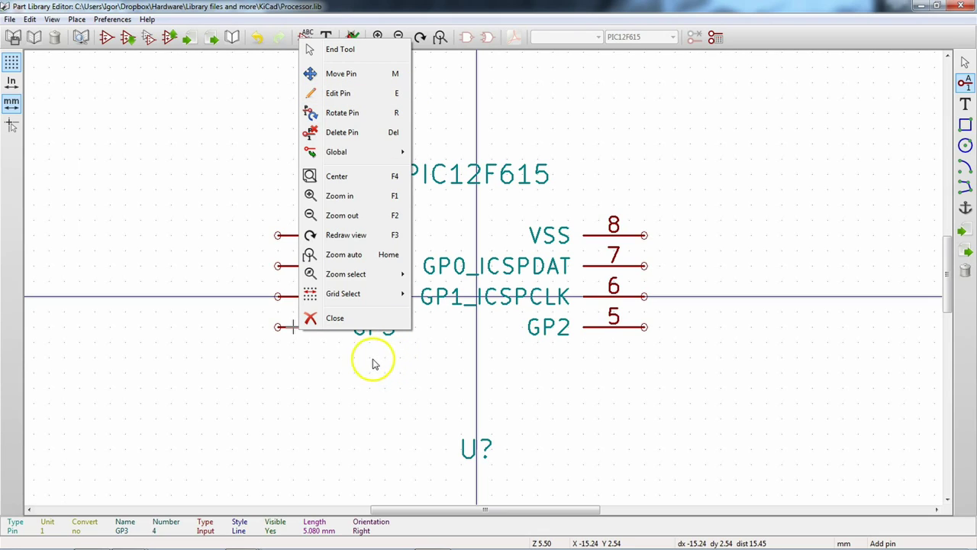
{"action": "left_click", "coordinate": [347, 319]}
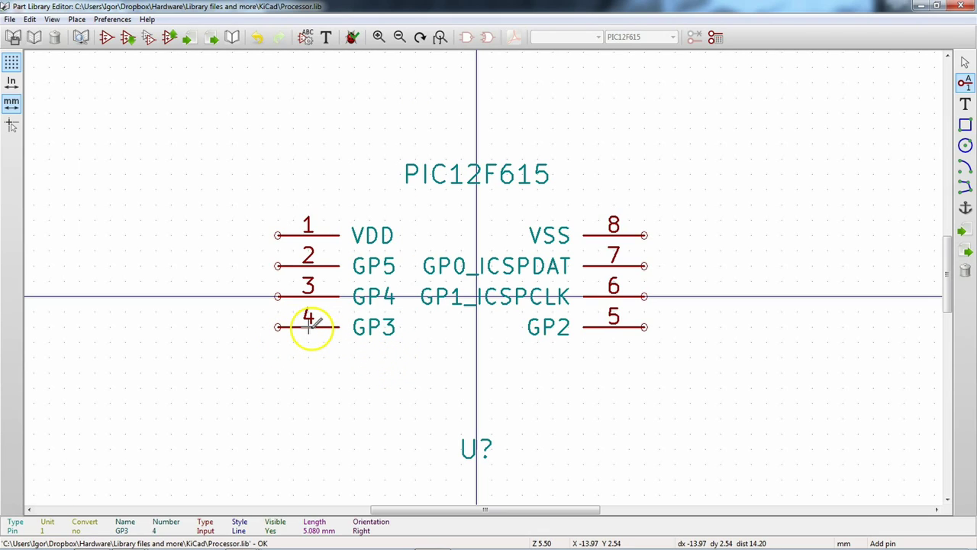
{"action": "double_click", "coordinate": [309, 325]}
{"action": "left_click", "coordinate": [400, 203]}
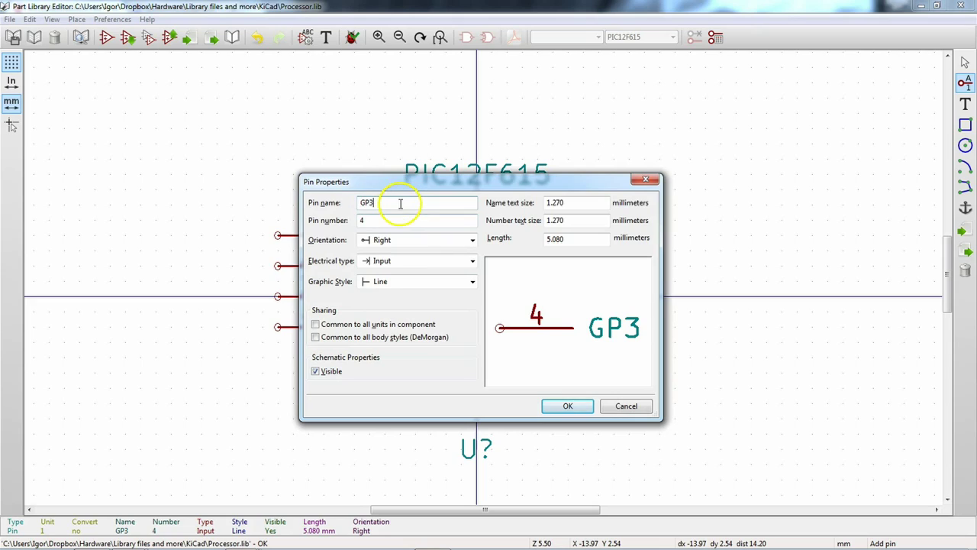
{"action": "type", "text": "_"}
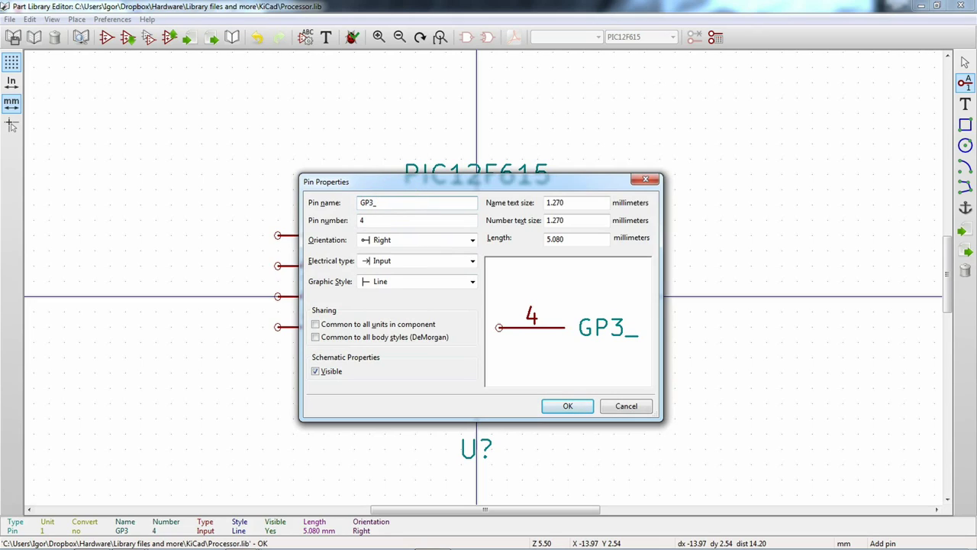
{"action": "type", "text": "VPP"}
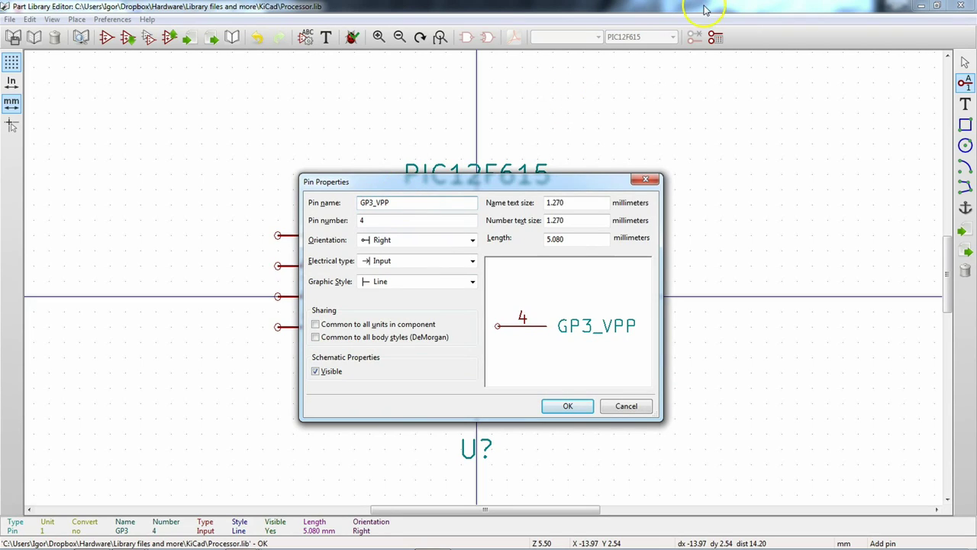
{"action": "left_click", "coordinate": [561, 408]}
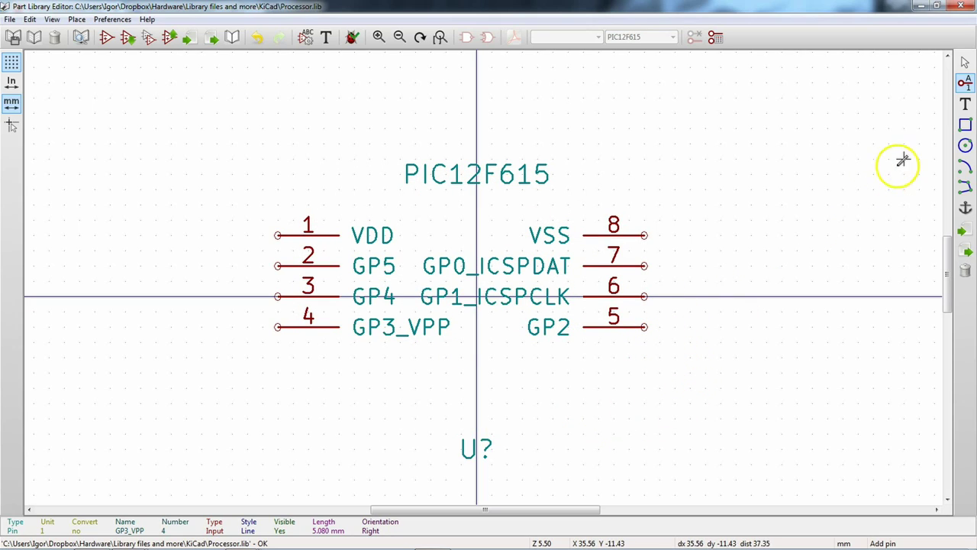
Draw the body rectangle about 20.3 by 12.7 mm around all pin names, meeting the inner ends of both pin columns.
{"action": "left_click", "coordinate": [965, 125]}
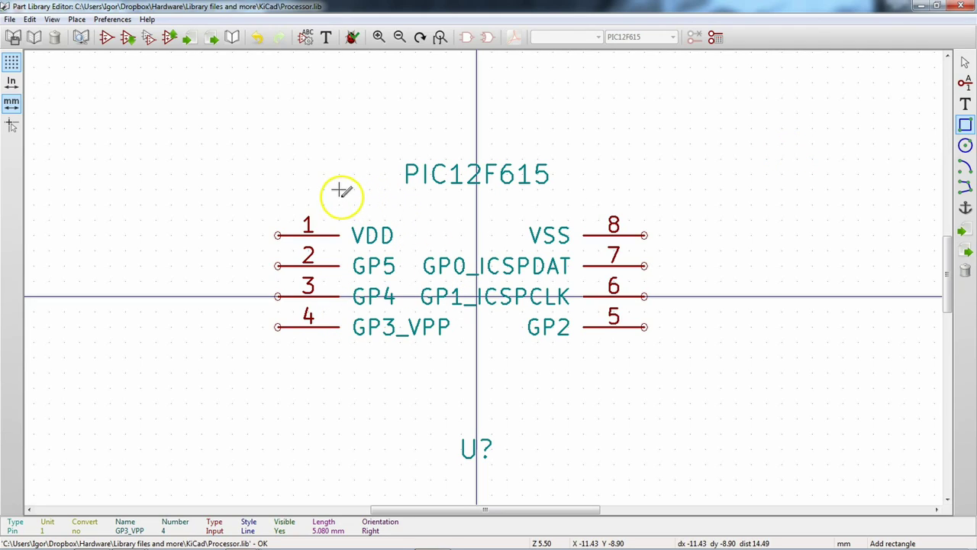
{"action": "left_click", "coordinate": [13, 125]}
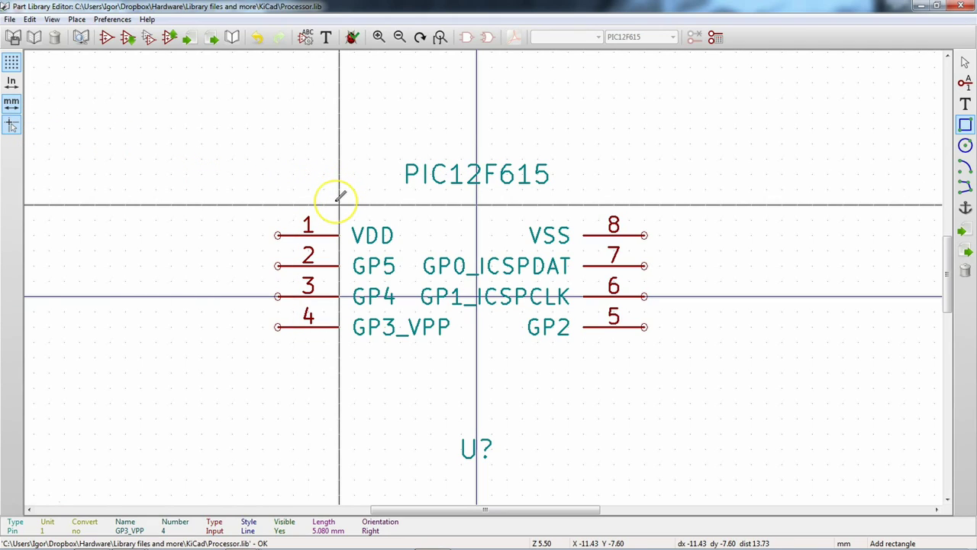
{"action": "left_click_drag", "start_coordinate": [340, 198], "coordinate": [587, 352]}
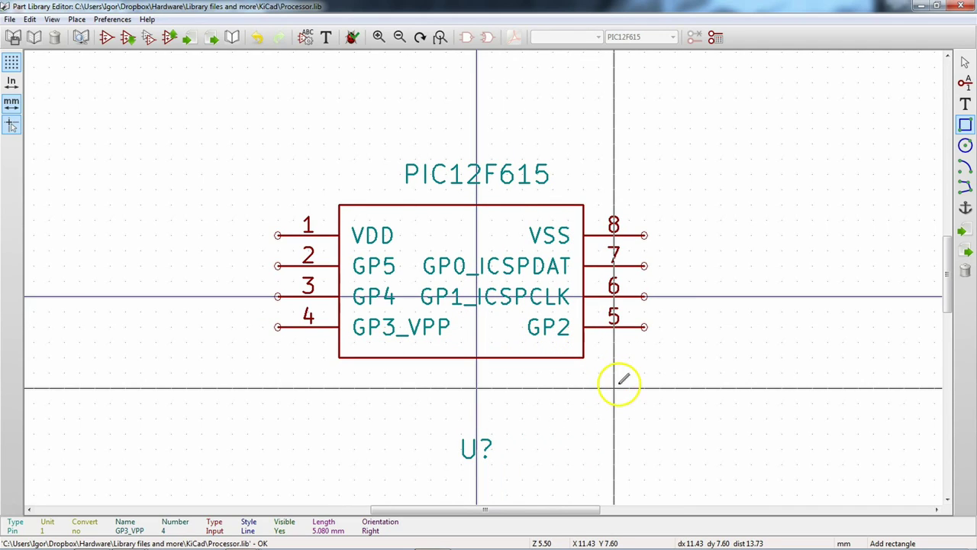
{"action": "left_click", "coordinate": [12, 126]}
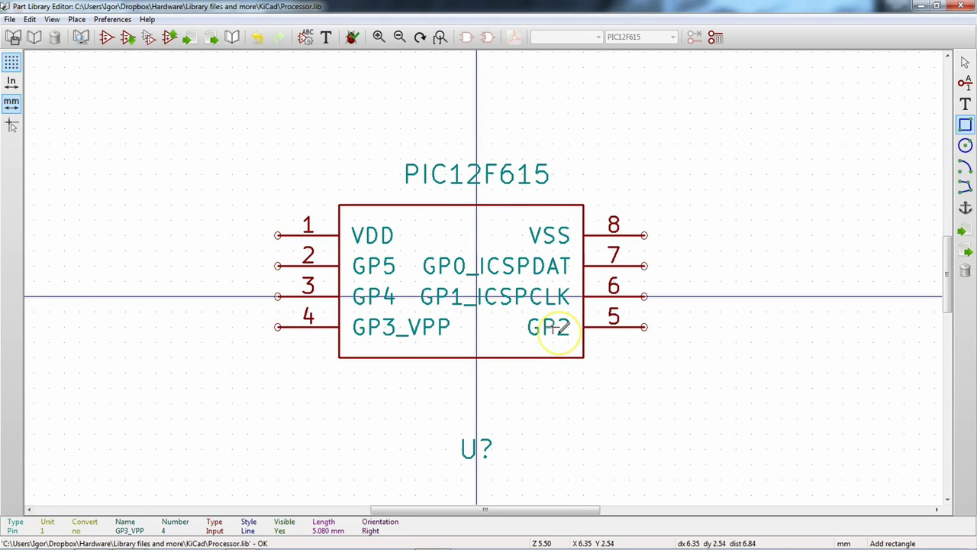
{"action": "key", "text": "Escape"}
Move the PIC12F615 name just above the body's upper-right corner and the U? reference above its upper-left corner.
{"action": "left_click", "coordinate": [474, 175]}
{"action": "left_click_drag", "start_coordinate": [474, 176], "coordinate": [510, 191]}
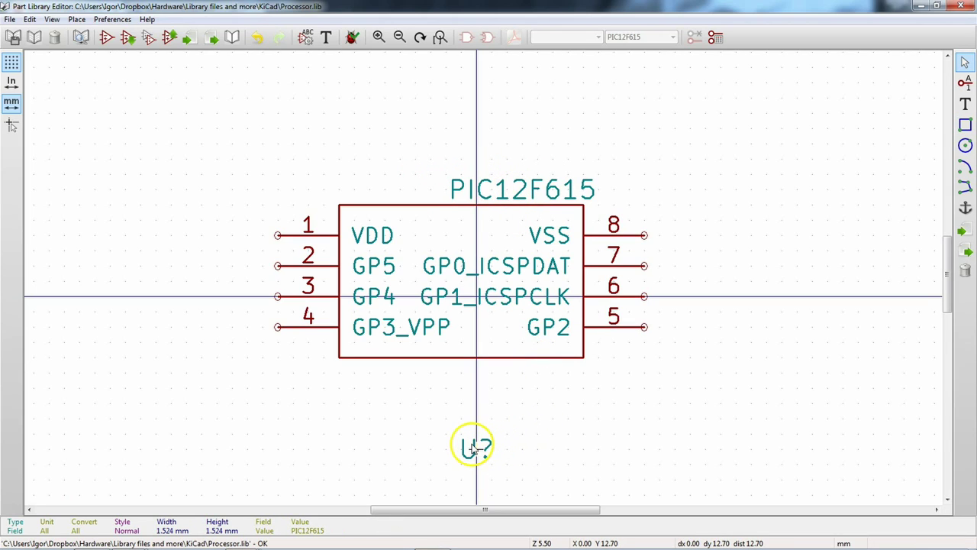
{"action": "left_click_drag", "start_coordinate": [473, 446], "coordinate": [355, 191]}
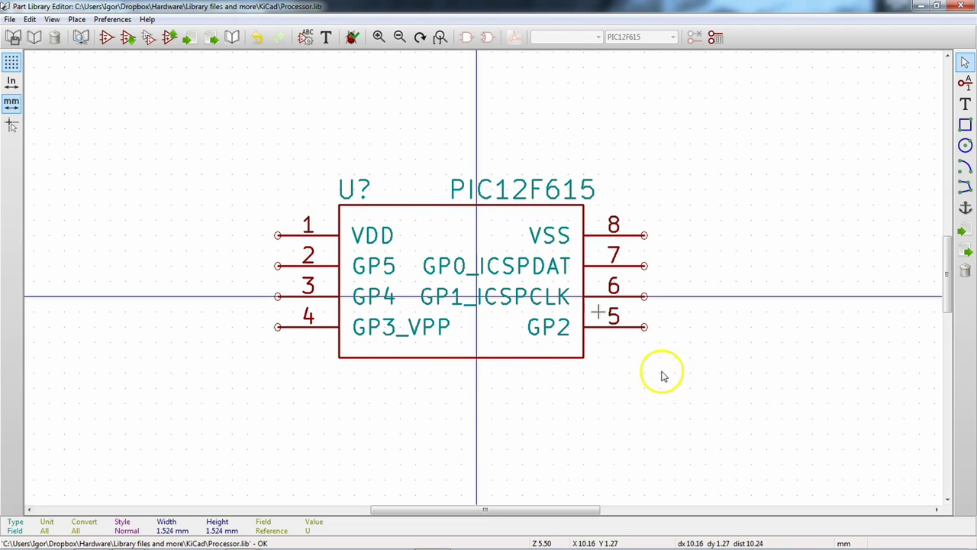
Save the component changes to the Processor library file, close the library editor and return to the schematic.
{"action": "left_click", "coordinate": [12, 40]}
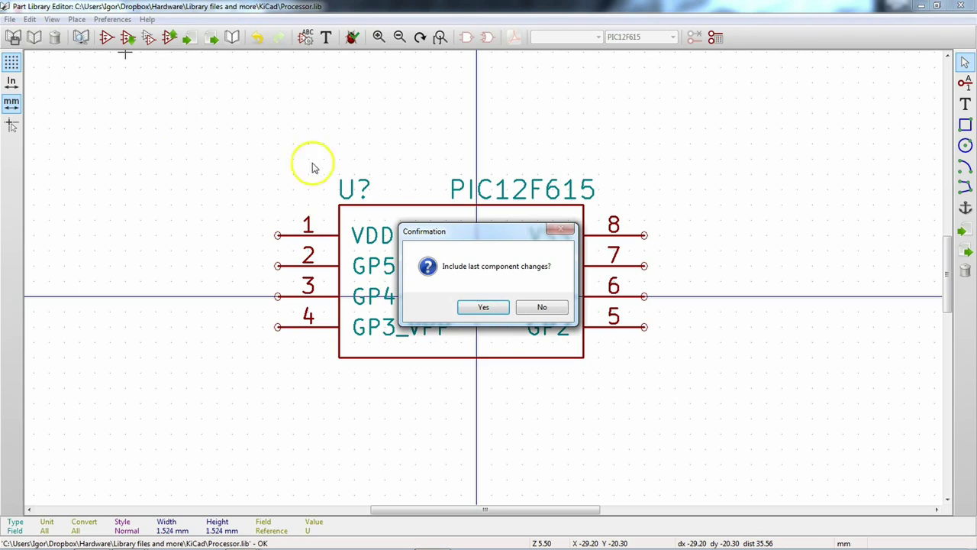
{"action": "left_click", "coordinate": [484, 306]}
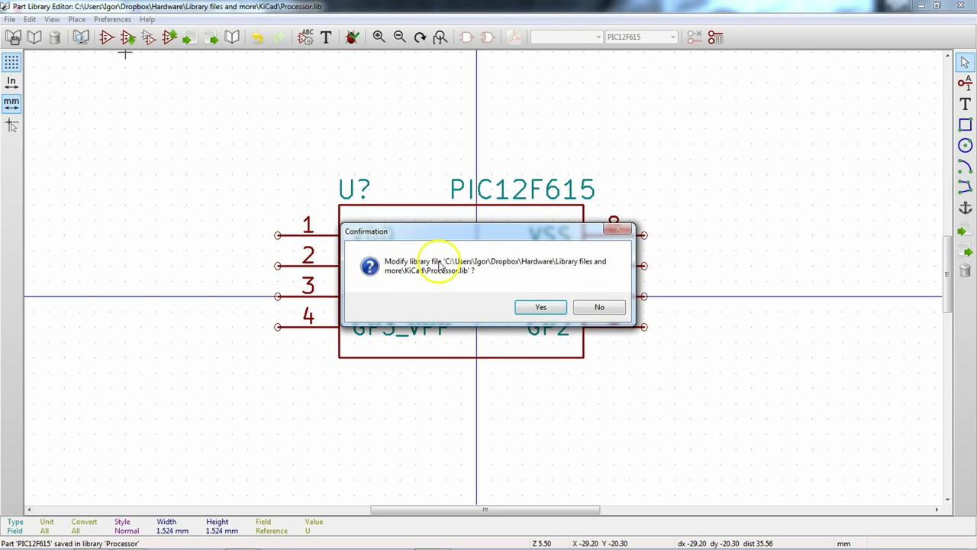
{"action": "left_click", "coordinate": [523, 304]}
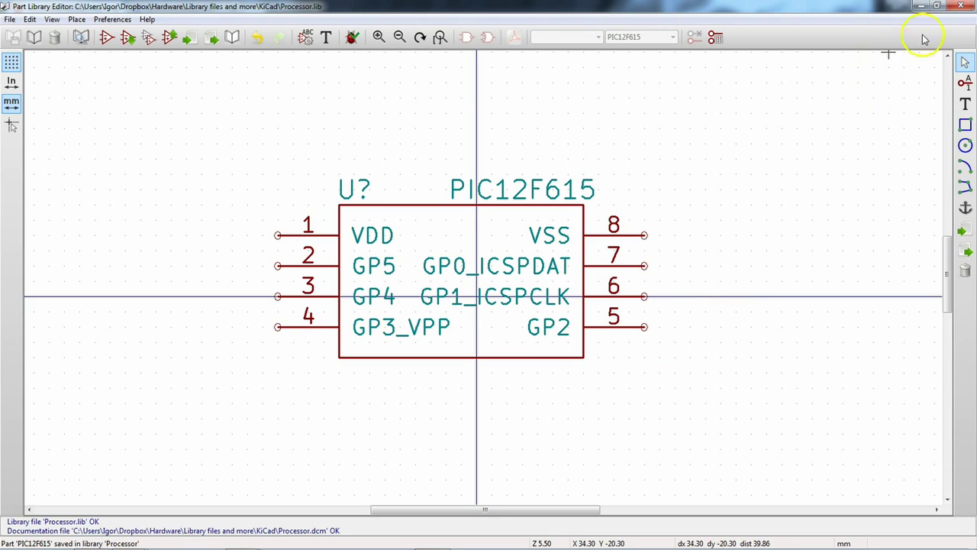
{"action": "left_click", "coordinate": [962, 6]}
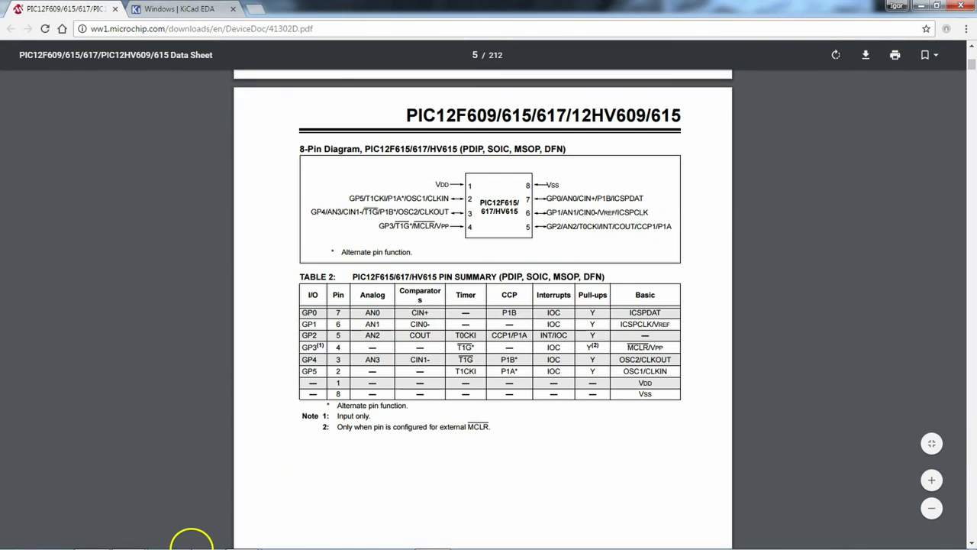
{"action": "mouse_move", "coordinate": [242, 538]}
{"action": "left_click", "coordinate": [321, 498]}
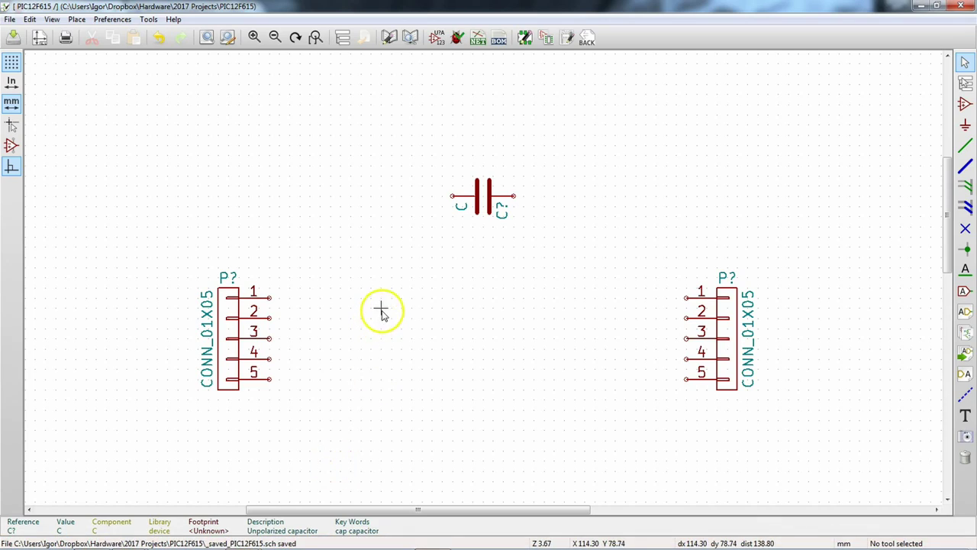
Check the project's component library list for the Processor library and leave the settings without changes.
{"action": "left_click", "coordinate": [113, 19]}
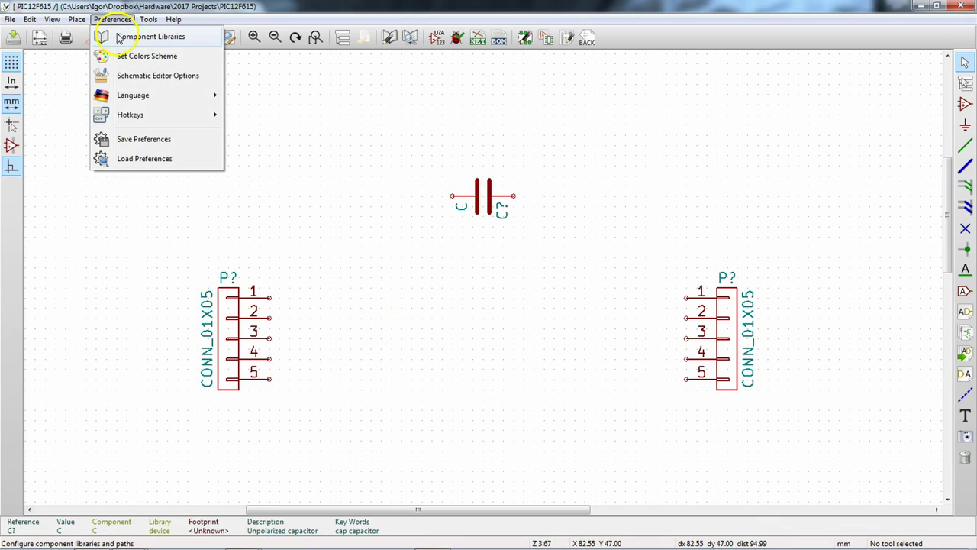
{"action": "left_click", "coordinate": [118, 38]}
{"action": "left_click_drag", "start_coordinate": [574, 135], "coordinate": [565, 219]}
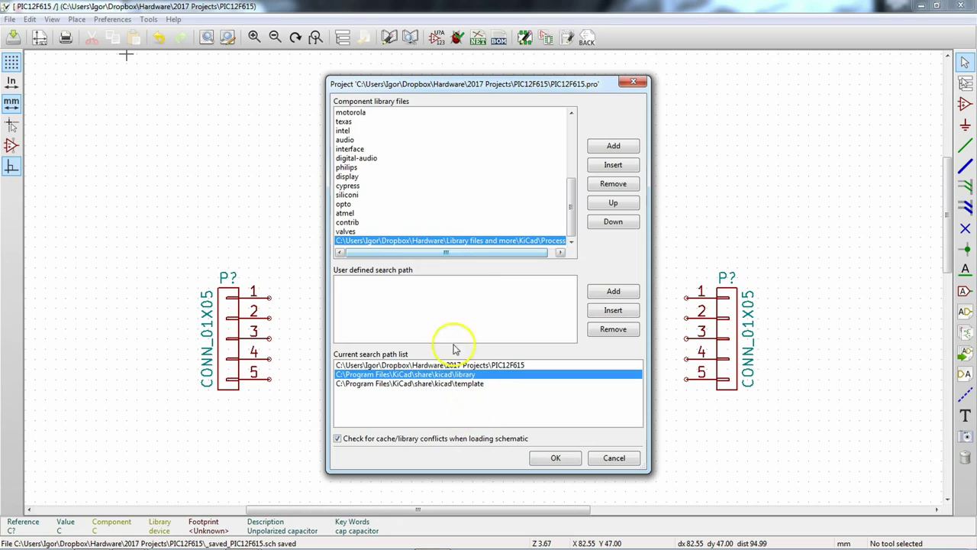
{"action": "left_click_drag", "start_coordinate": [454, 255], "coordinate": [507, 263]}
{"action": "left_click", "coordinate": [614, 457]}
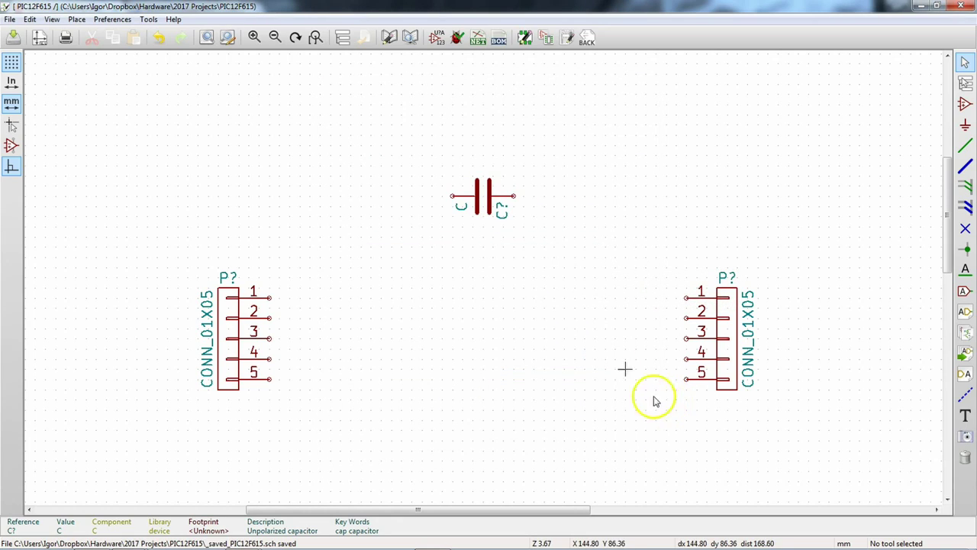
{"action": "left_click", "coordinate": [963, 103]}
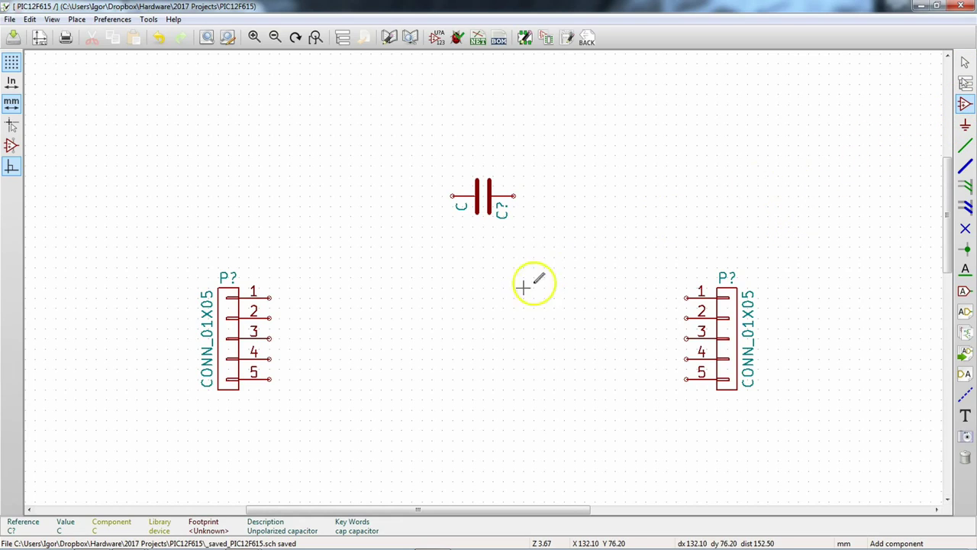
{"action": "left_click", "coordinate": [463, 316]}
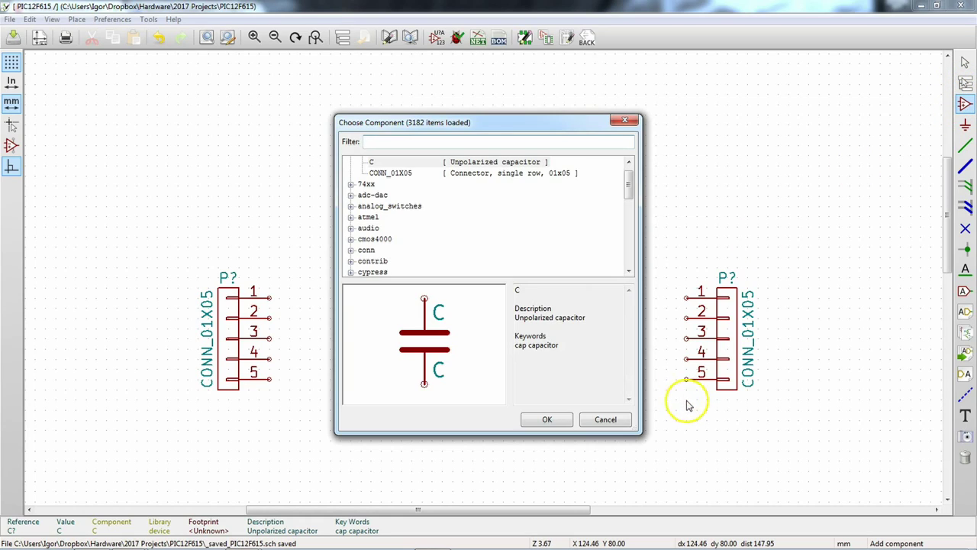
{"action": "key", "text": "Return"}
{"action": "key", "text": "r"}
{"action": "left_click", "coordinate": [483, 197]}
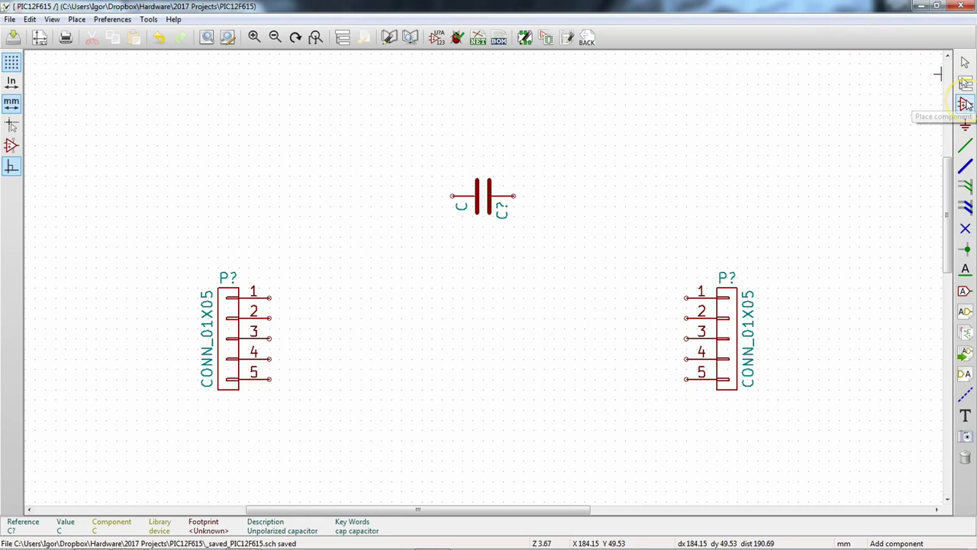
Place the PIC12F615 component from the Processor library below the capacitor, midway between the two five-pin connectors.
{"action": "left_click", "coordinate": [473, 308]}
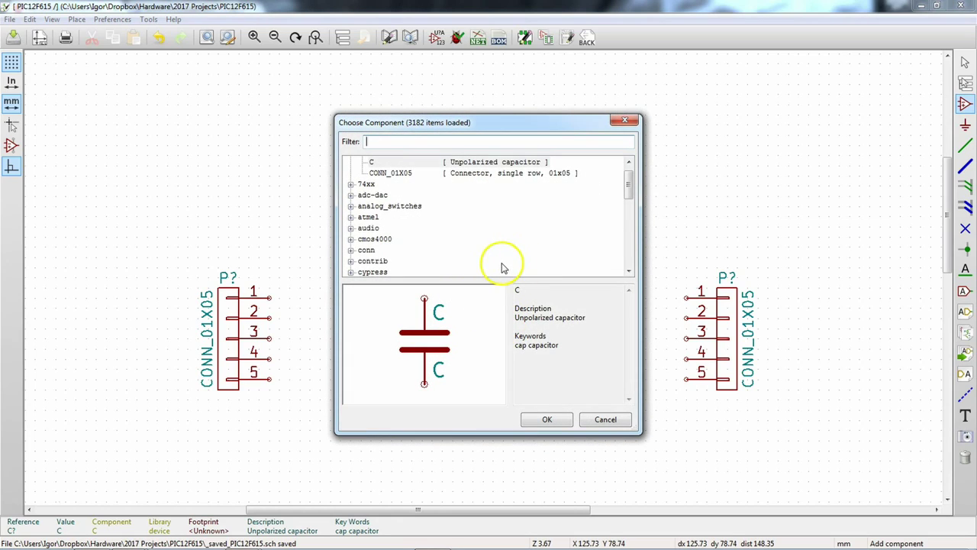
{"action": "left_click_drag", "start_coordinate": [633, 191], "coordinate": [629, 178]}
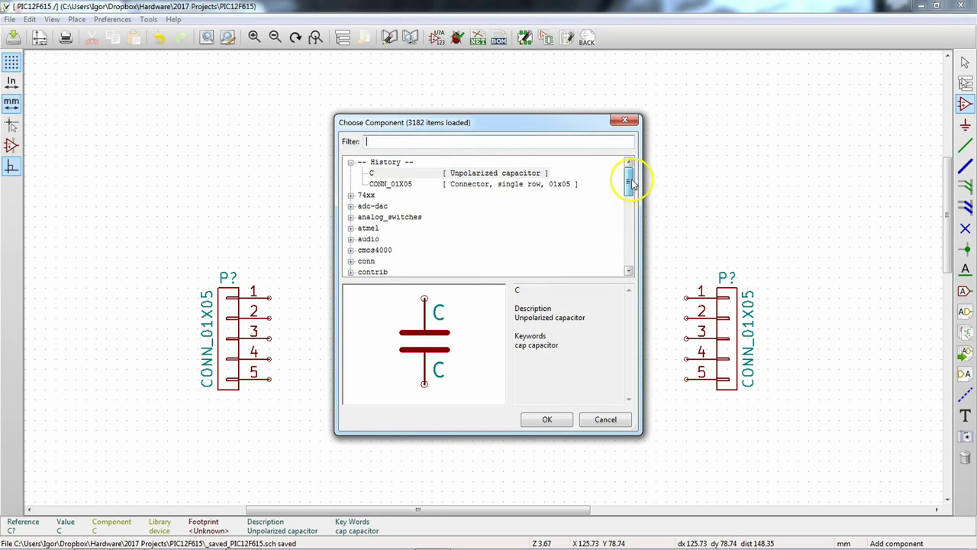
{"action": "left_click", "coordinate": [351, 163]}
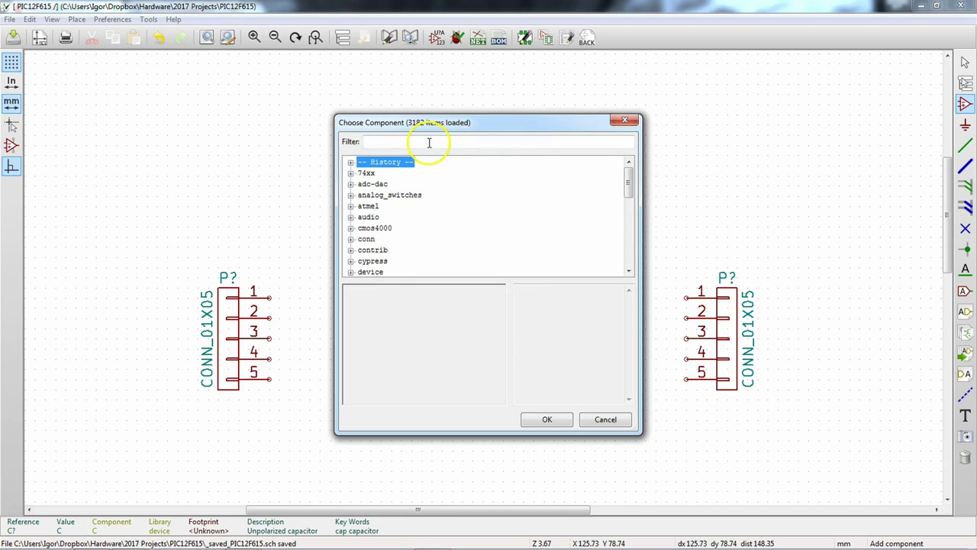
{"action": "left_click", "coordinate": [429, 143]}
{"action": "type", "text": "p"}
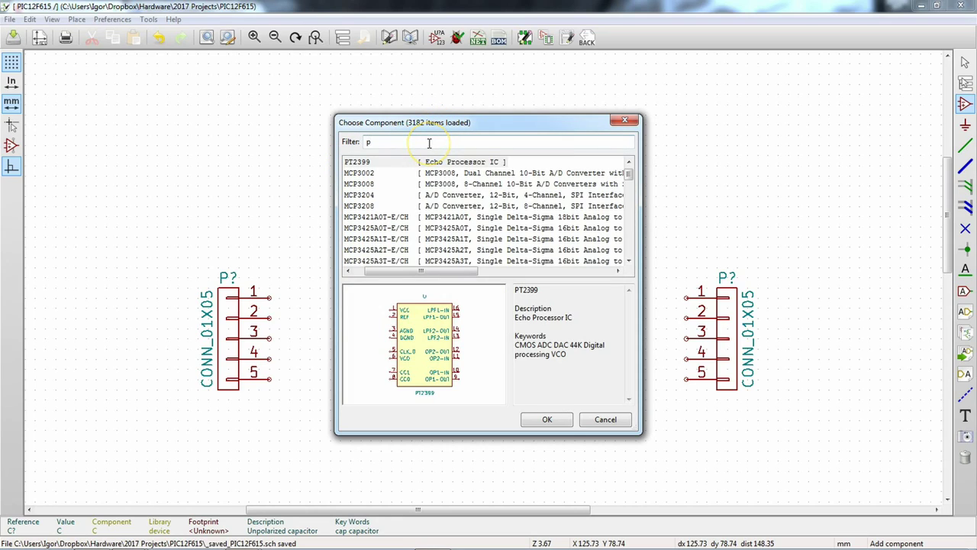
{"action": "key", "text": "BackSpace"}
{"action": "left_click_drag", "start_coordinate": [628, 187], "coordinate": [630, 244]}
{"action": "double_click", "coordinate": [377, 228]}
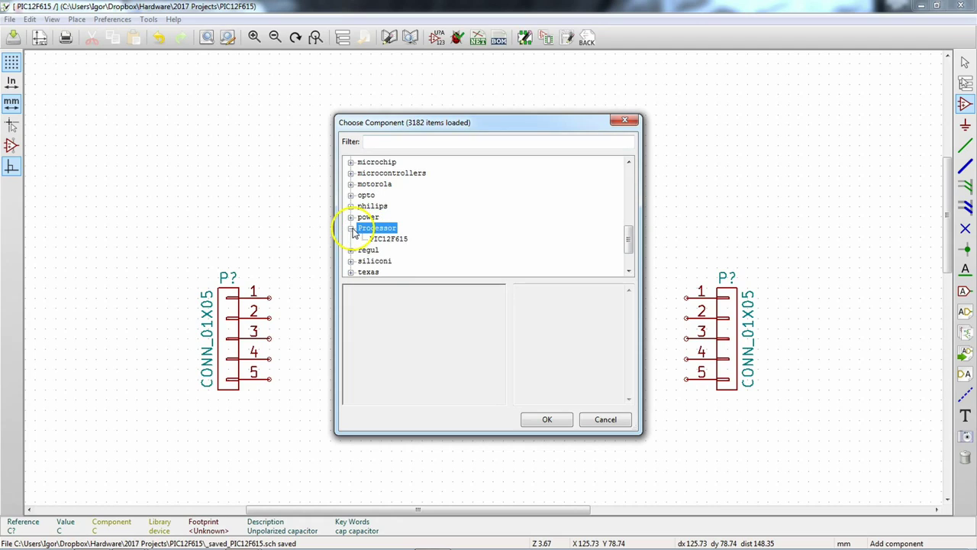
{"action": "left_click", "coordinate": [382, 239]}
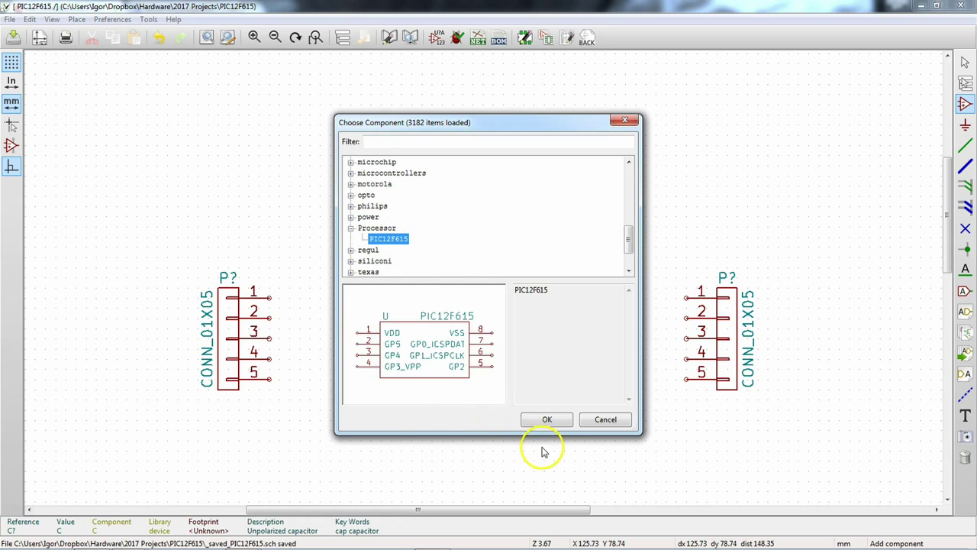
{"action": "left_click", "coordinate": [547, 420]}
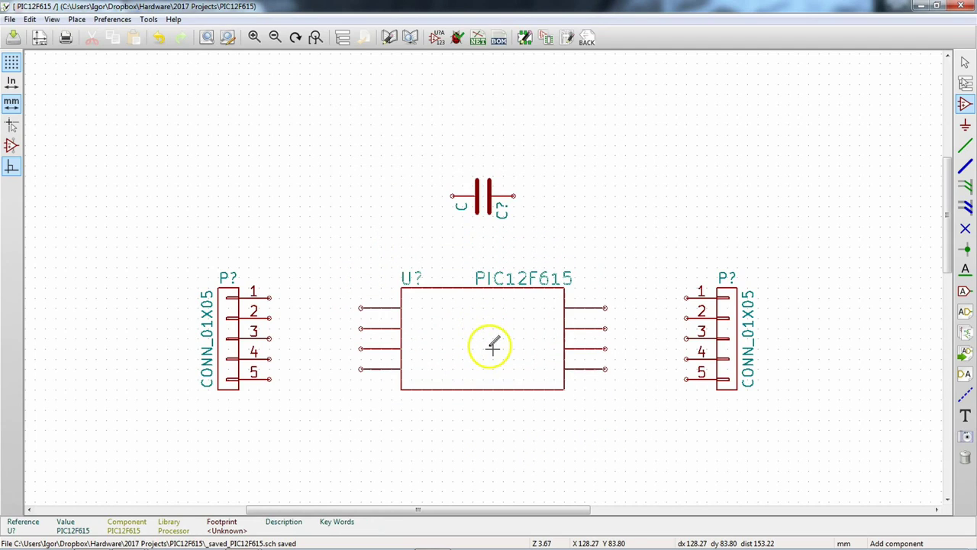
{"action": "left_click", "coordinate": [493, 347]}
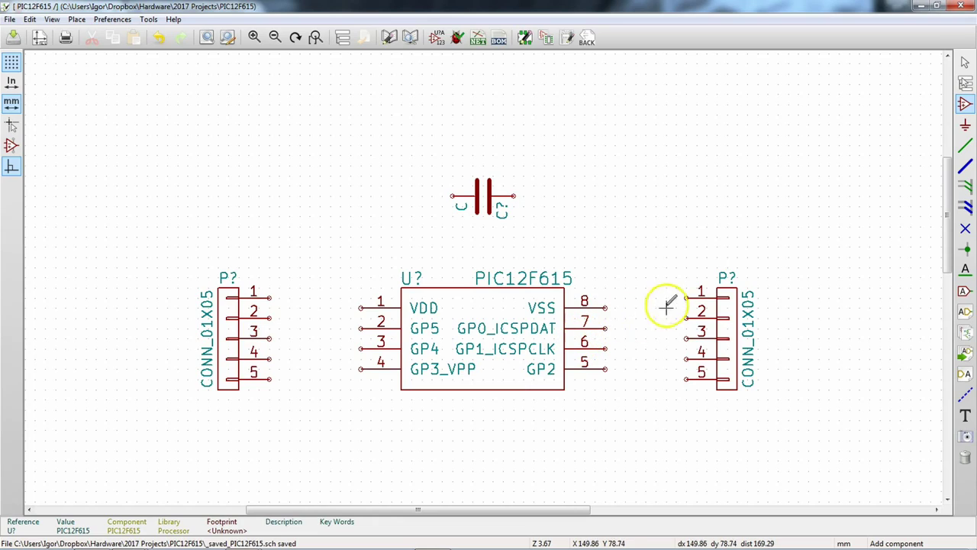
Wire the PIC12F615's GP3_VPP pin to pin 1 and its VDD pin to pin 2 of the left connector.
{"action": "left_click", "coordinate": [965, 146]}
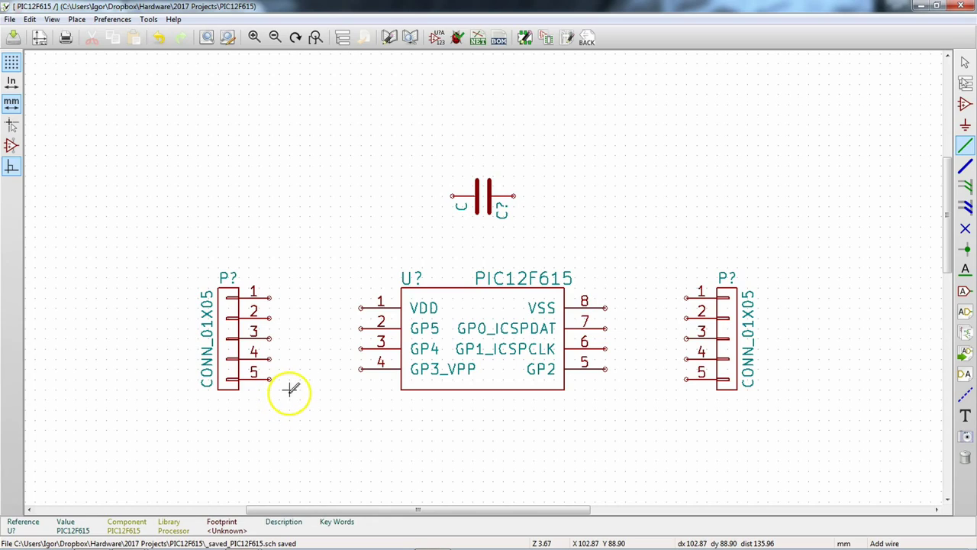
{"action": "left_click", "coordinate": [354, 368]}
{"action": "left_click", "coordinate": [309, 297]}
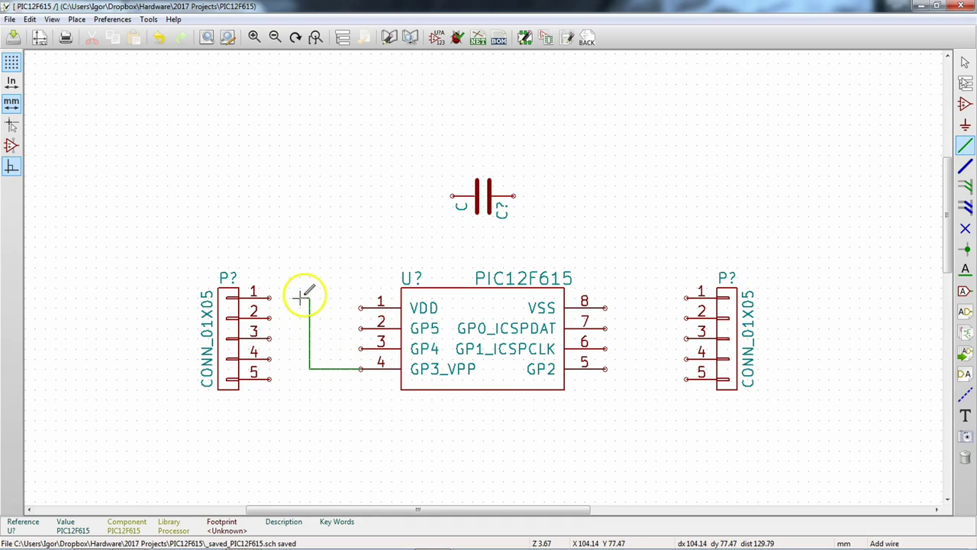
{"action": "left_click", "coordinate": [270, 298]}
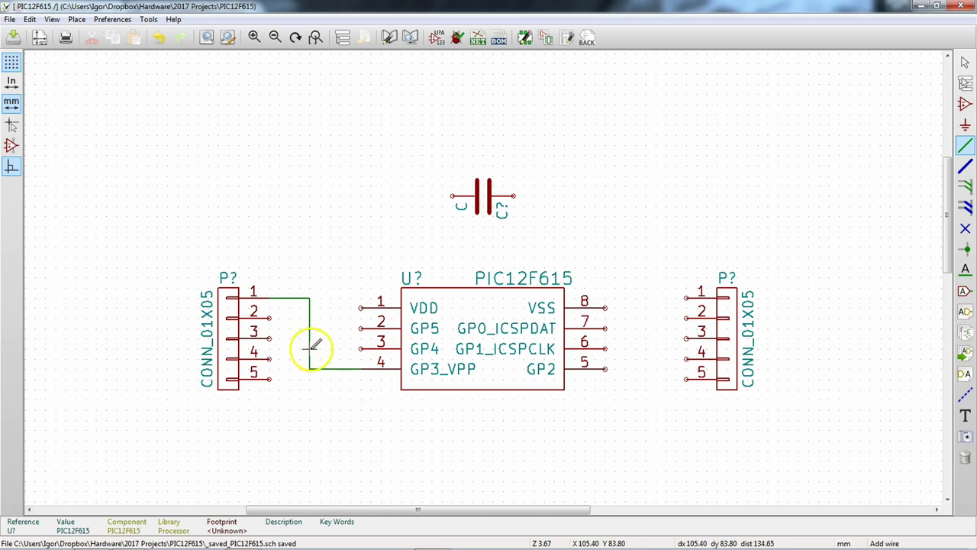
{"action": "left_click", "coordinate": [361, 306]}
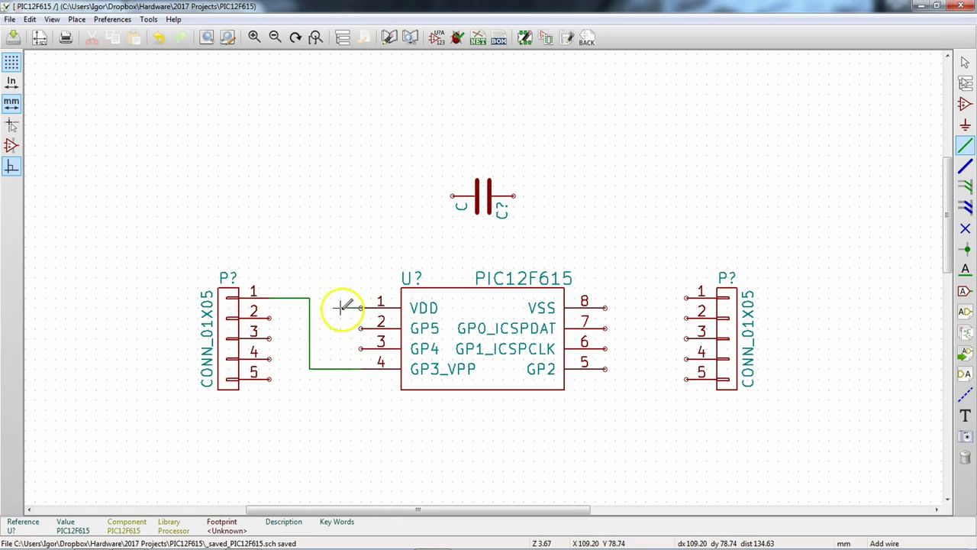
{"action": "left_click", "coordinate": [269, 317]}
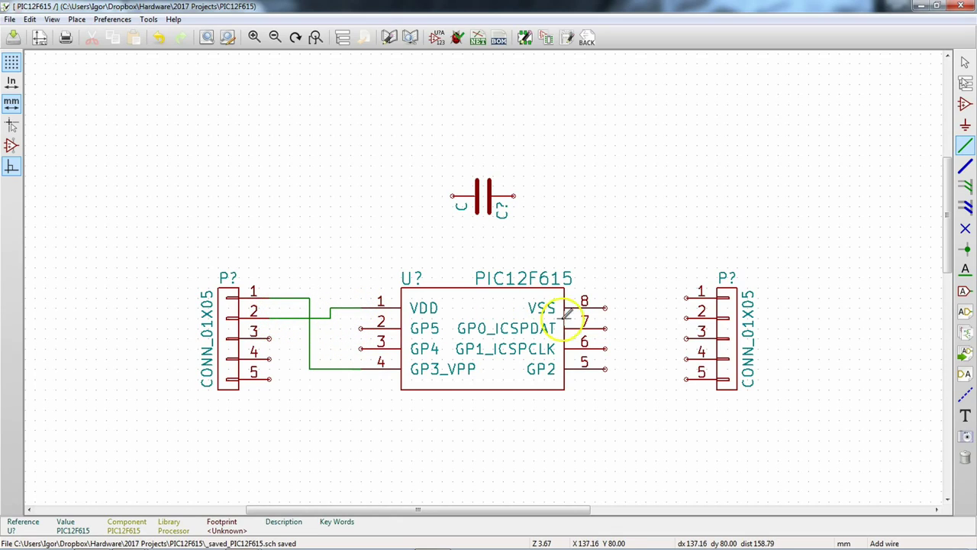
Wire the PIC12F615's VSS pin over the top of the chip to pin 3 of the left connector.
{"action": "left_click", "coordinate": [606, 307]}
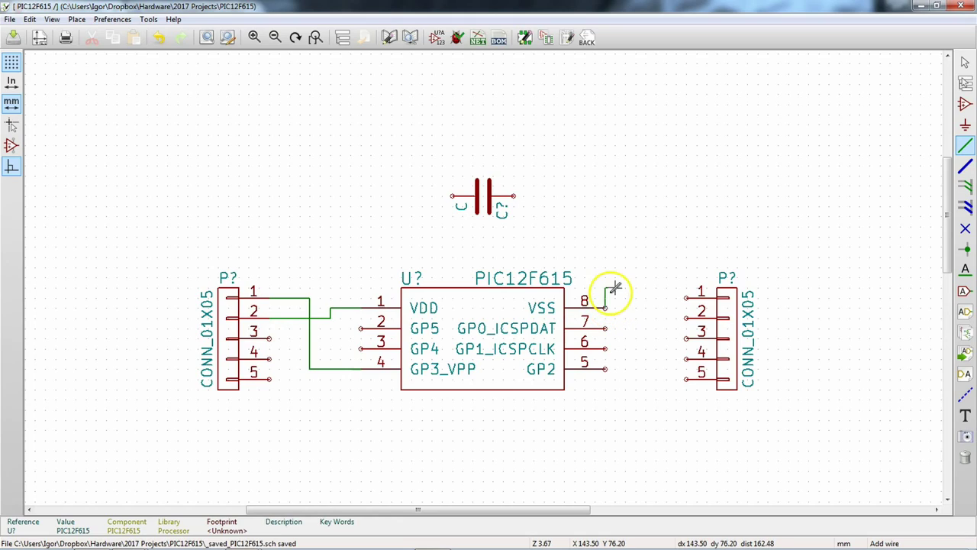
{"action": "left_click", "coordinate": [606, 257]}
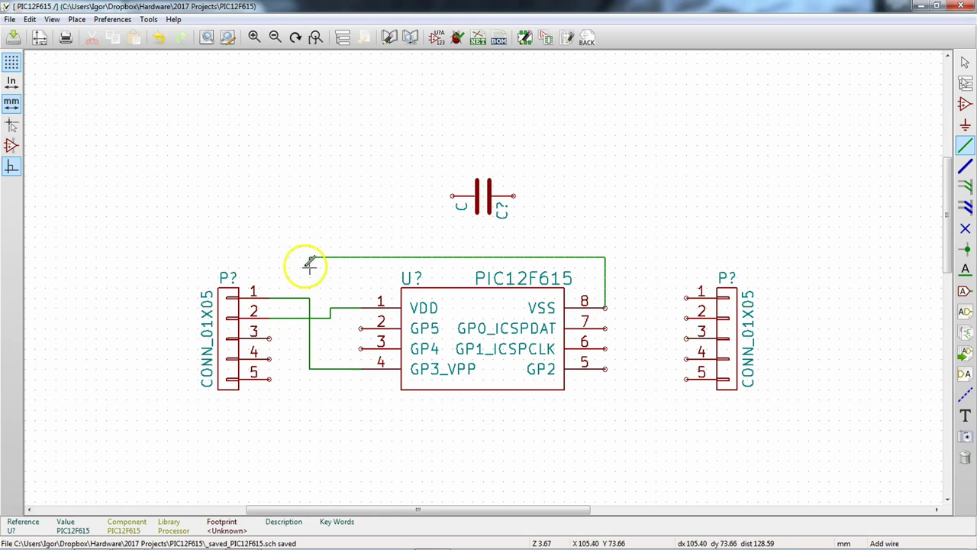
{"action": "left_click", "coordinate": [268, 336]}
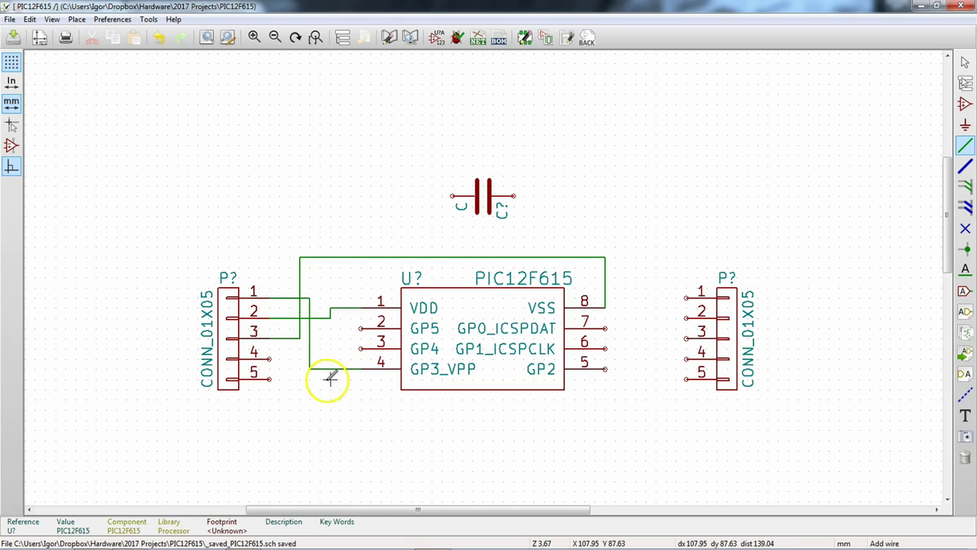
Wire GP0_ICSPDAT to pin 4 and GP1_ICSPCLK to pin 5 of the left connector, routing both wires beneath the chip.
{"action": "left_click", "coordinate": [604, 328]}
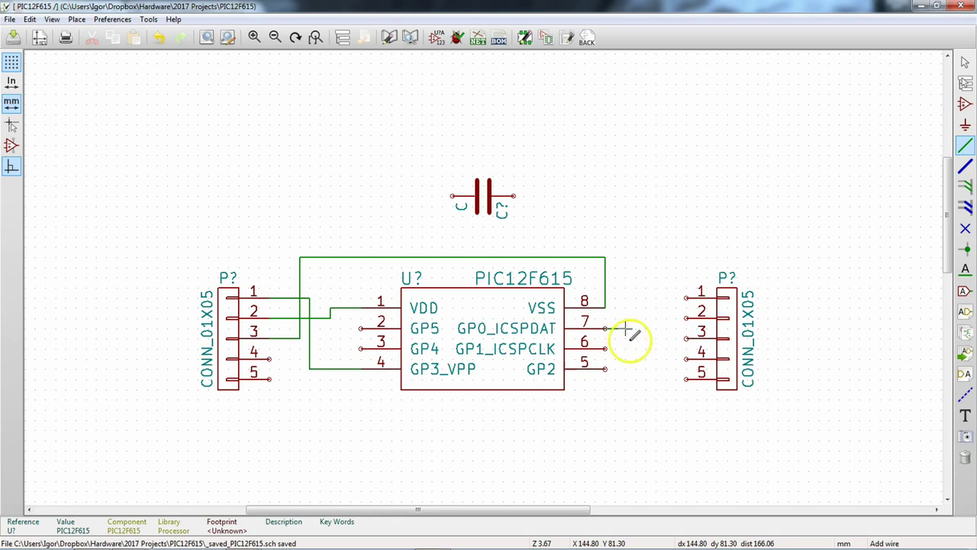
{"action": "left_click", "coordinate": [646, 390]}
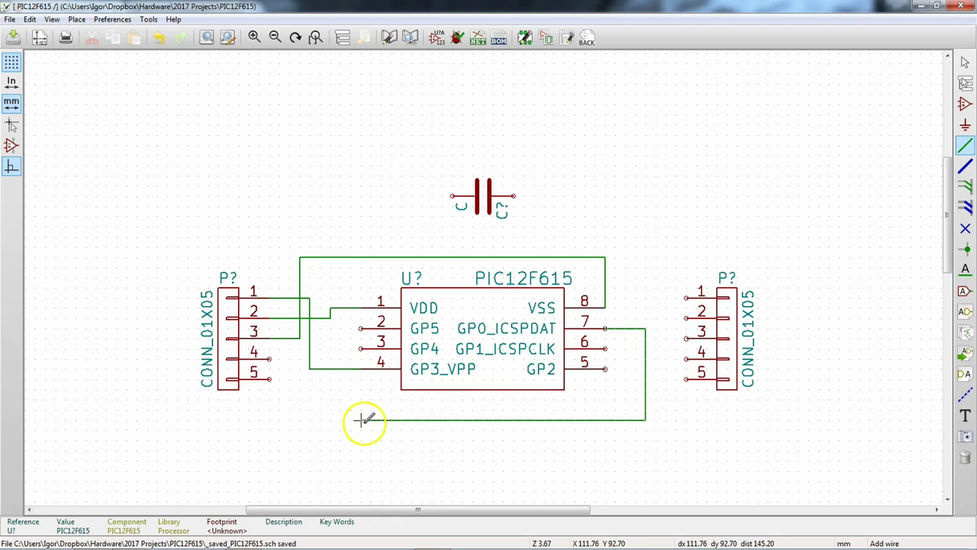
{"action": "left_click", "coordinate": [330, 419]}
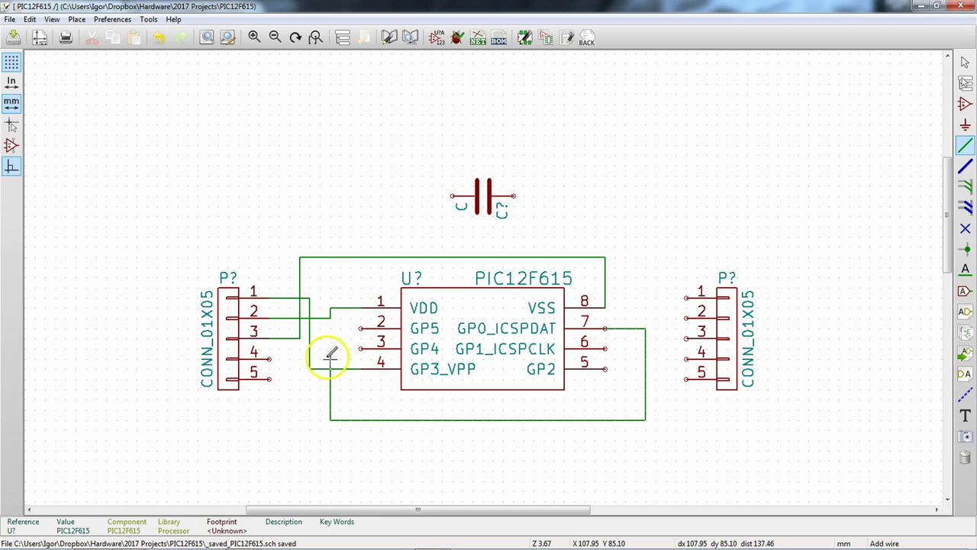
{"action": "left_click", "coordinate": [269, 358]}
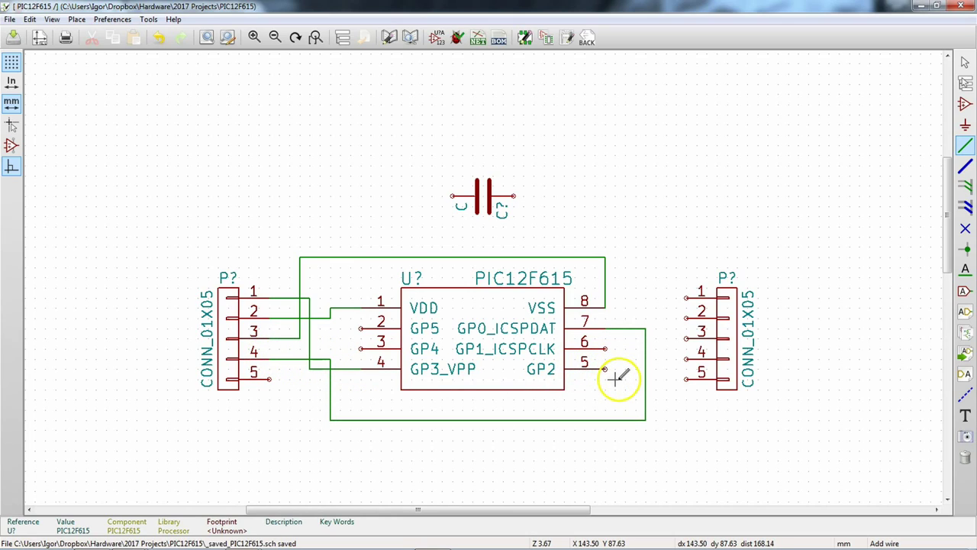
{"action": "left_click", "coordinate": [607, 348]}
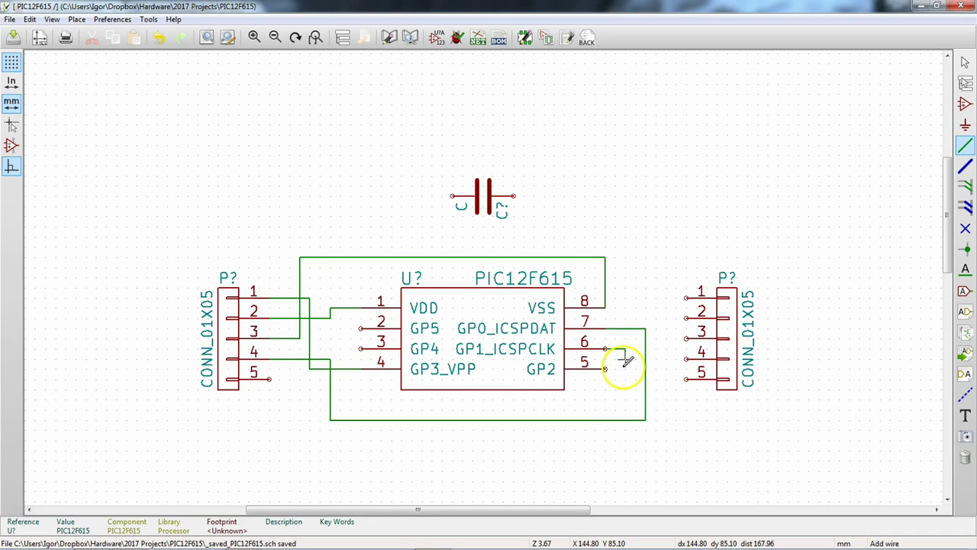
{"action": "left_click", "coordinate": [626, 398]}
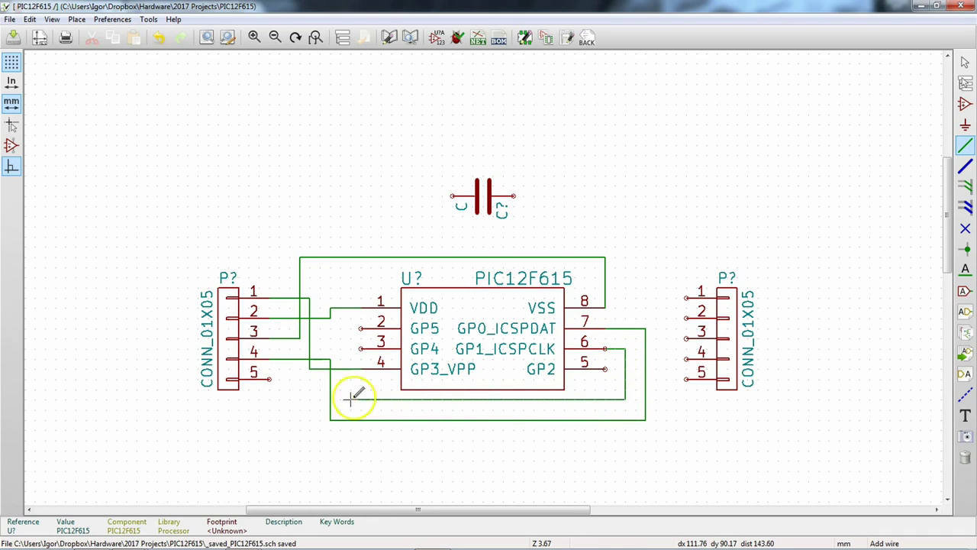
{"action": "left_click", "coordinate": [290, 398]}
{"action": "left_click", "coordinate": [269, 379]}
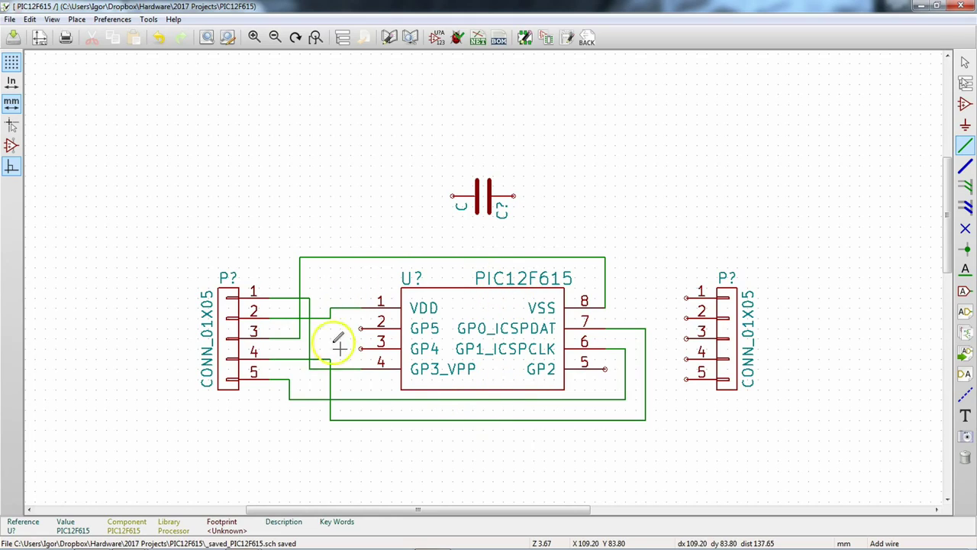
Wire GP5 to pin 5 and GP4 to pin 4 of the right connector, routing both below the existing wires.
{"action": "left_click", "coordinate": [541, 398]}
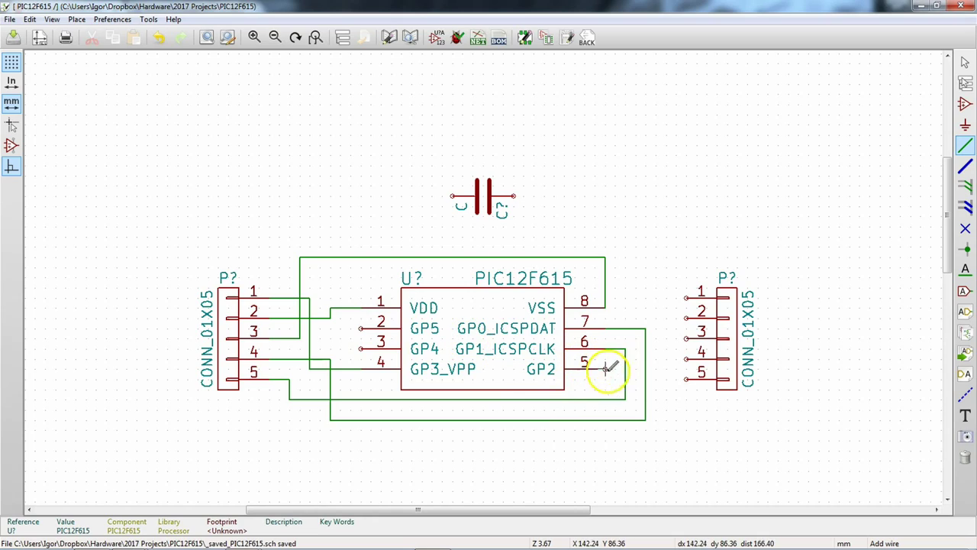
{"action": "left_click", "coordinate": [361, 328]}
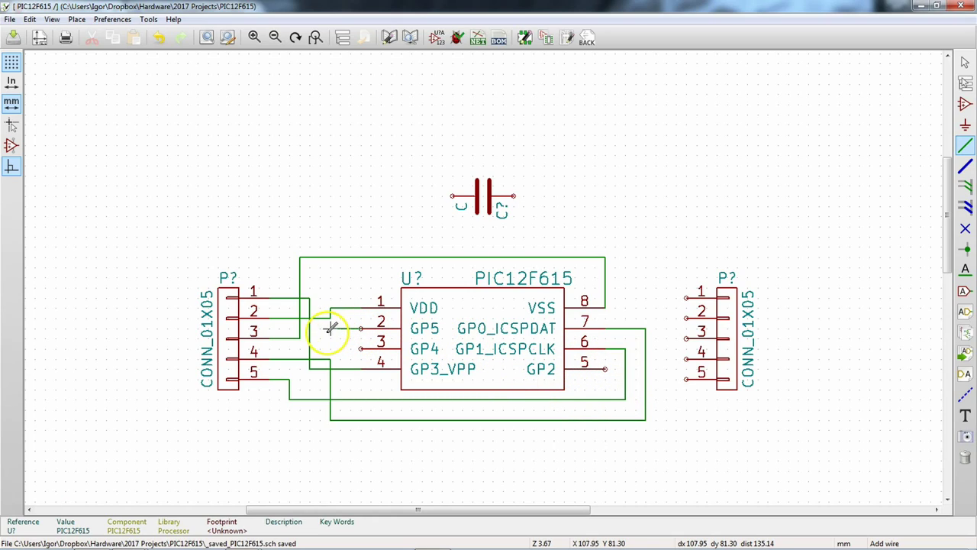
{"action": "left_click", "coordinate": [319, 470]}
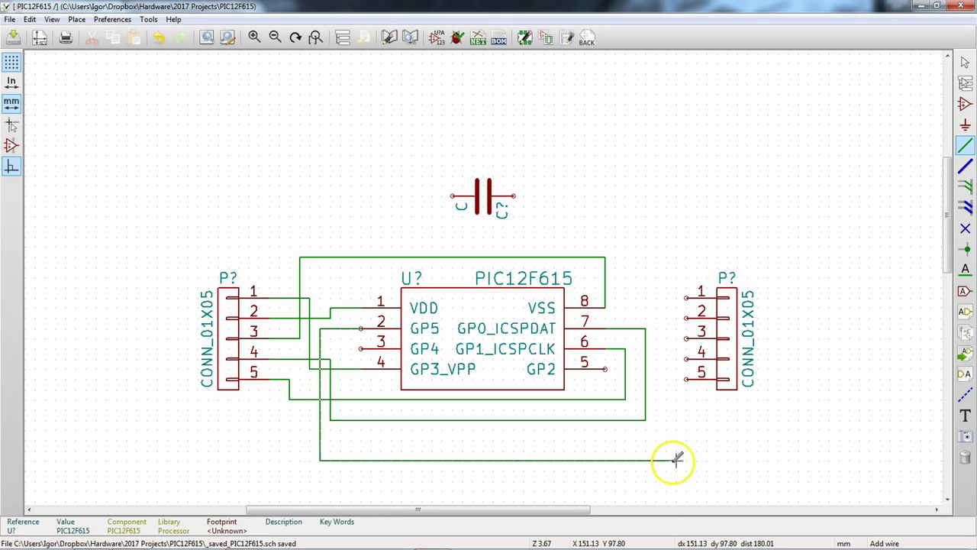
{"action": "left_click", "coordinate": [686, 378]}
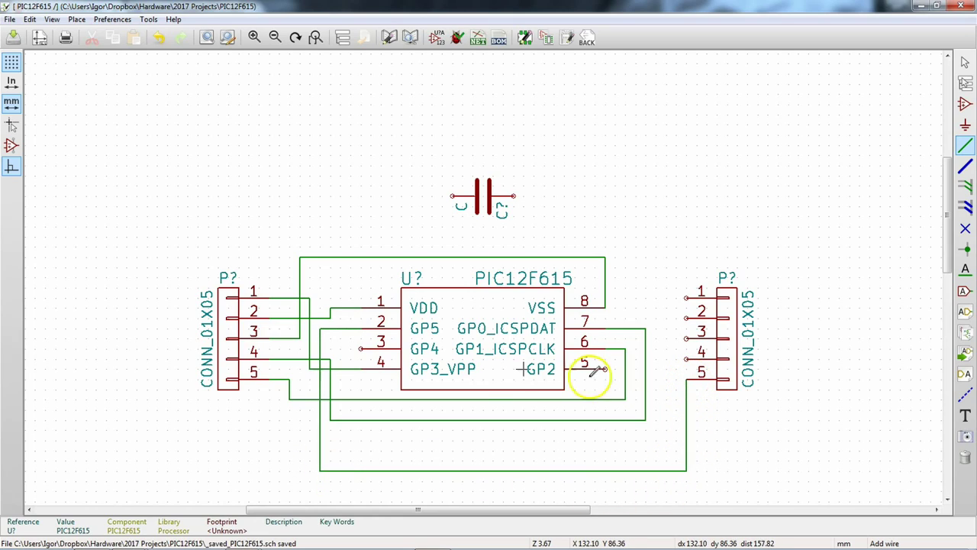
{"action": "left_click", "coordinate": [361, 348]}
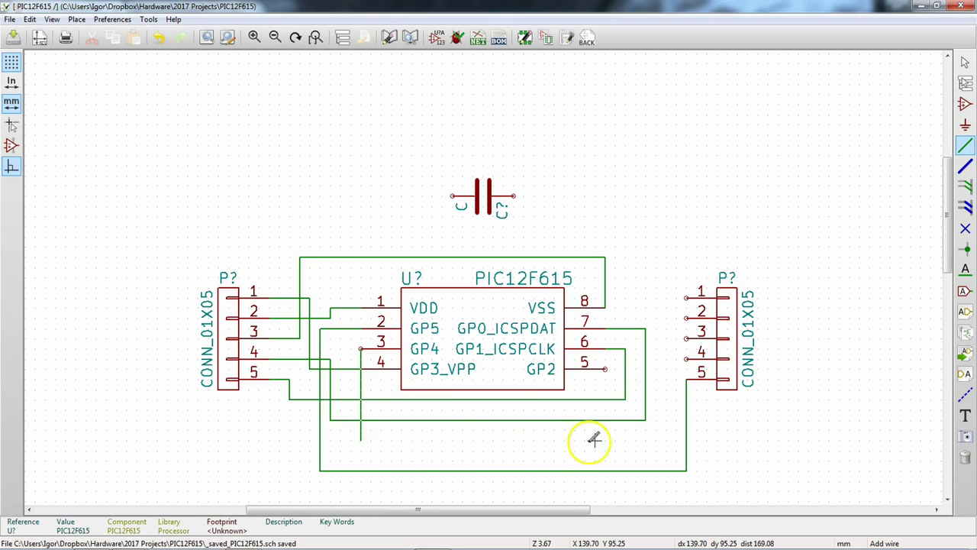
{"action": "left_click", "coordinate": [676, 439]}
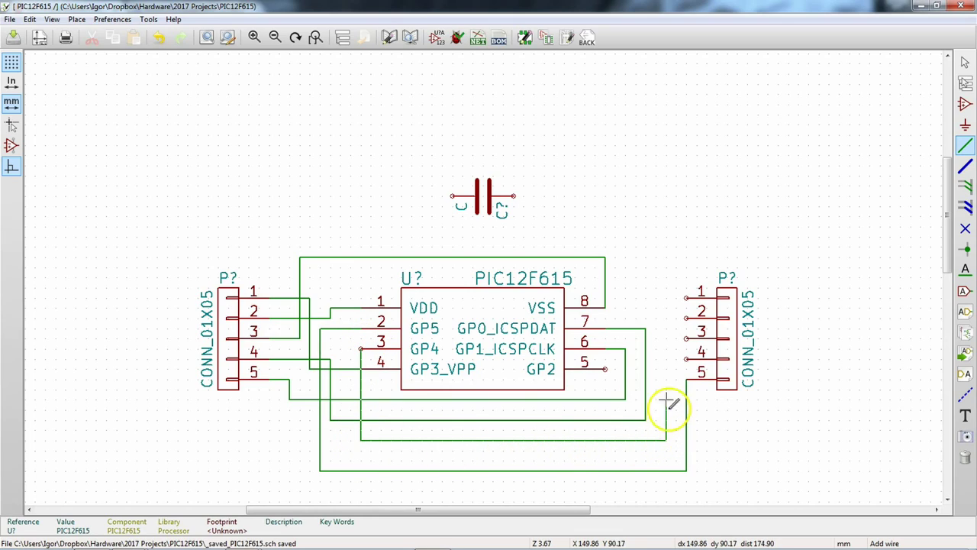
{"action": "left_click", "coordinate": [686, 359]}
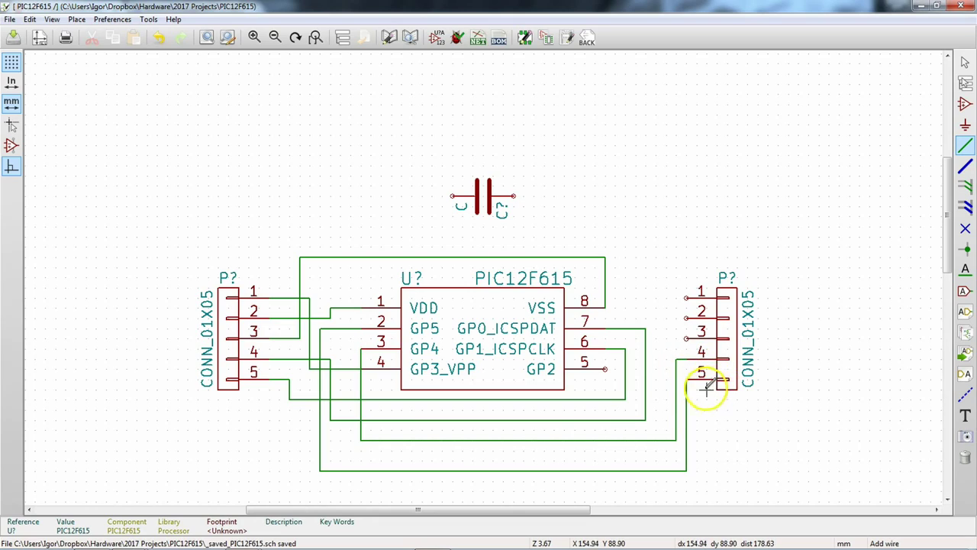
Wire the PIC12F615's GP2 pin to pin 3 of the right connector.
{"action": "left_click", "coordinate": [605, 369]}
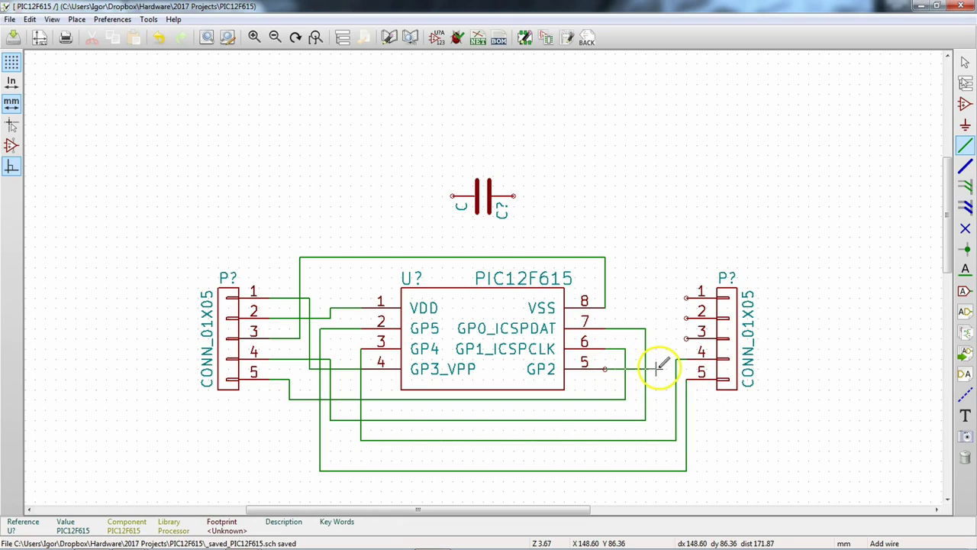
{"action": "left_click", "coordinate": [655, 338]}
{"action": "left_click", "coordinate": [687, 339]}
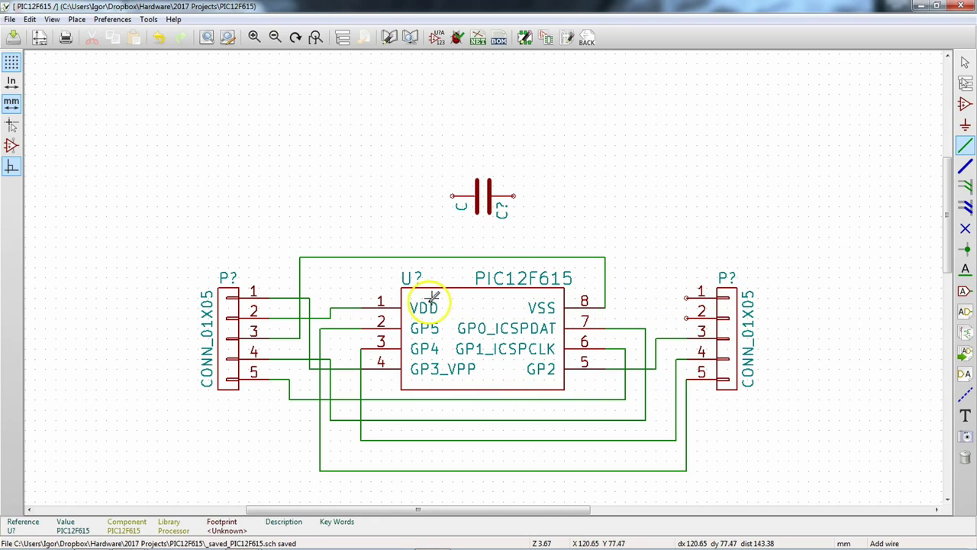
Branch a wire from the corner of the GP0_ICSPDAT wire to pin 2 of the right connector, joined by a junction.
{"action": "left_click", "coordinate": [701, 311]}
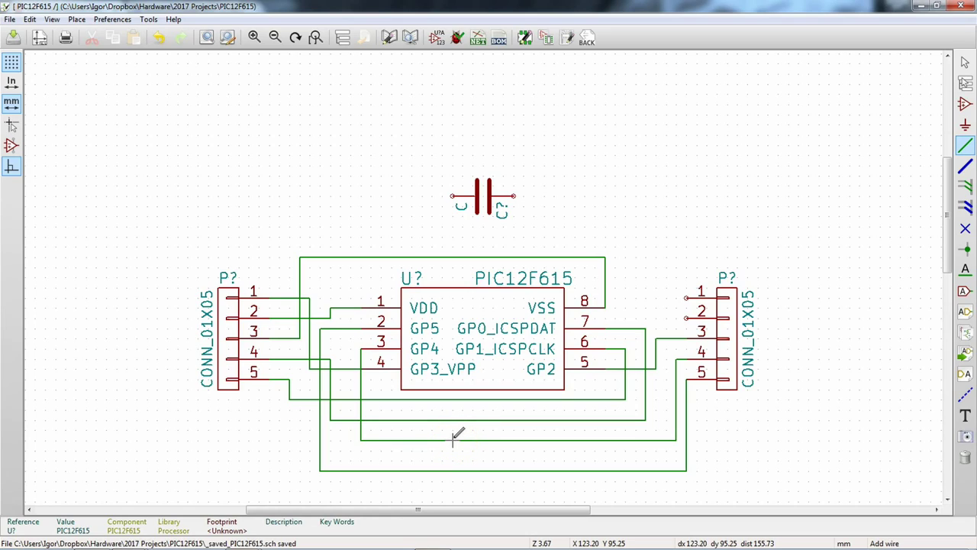
{"action": "left_click", "coordinate": [605, 328]}
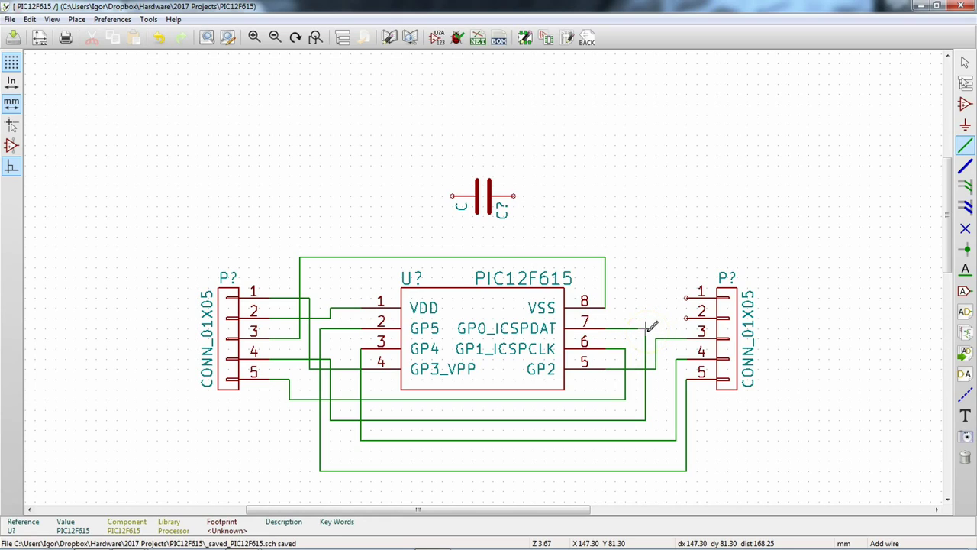
{"action": "left_click", "coordinate": [739, 297]}
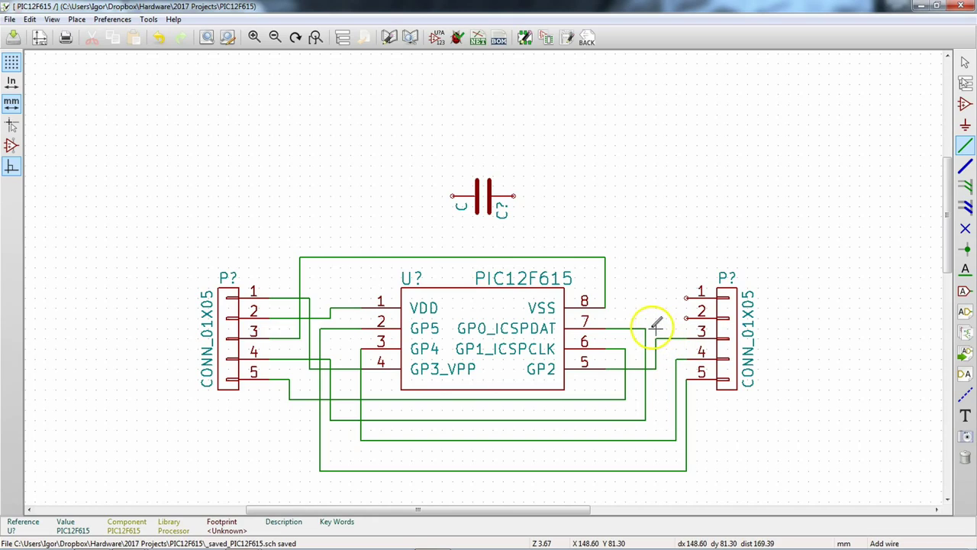
{"action": "left_click", "coordinate": [596, 304]}
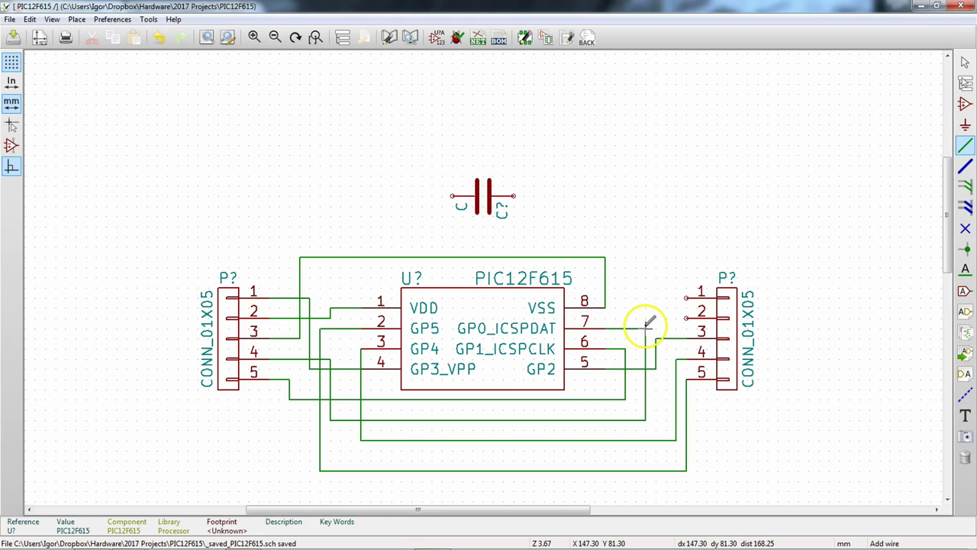
{"action": "left_click", "coordinate": [687, 311]}
{"action": "left_click", "coordinate": [665, 330]}
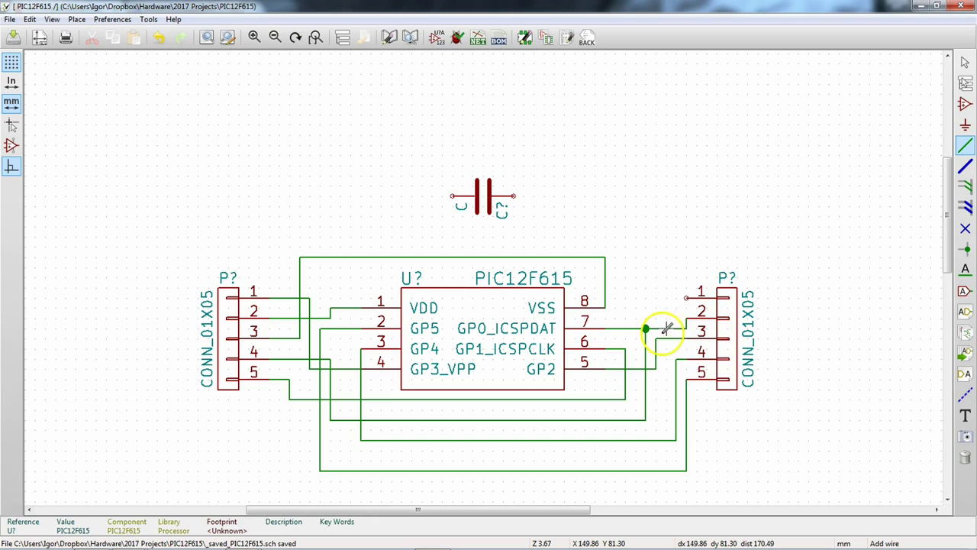
{"action": "left_click", "coordinate": [646, 328]}
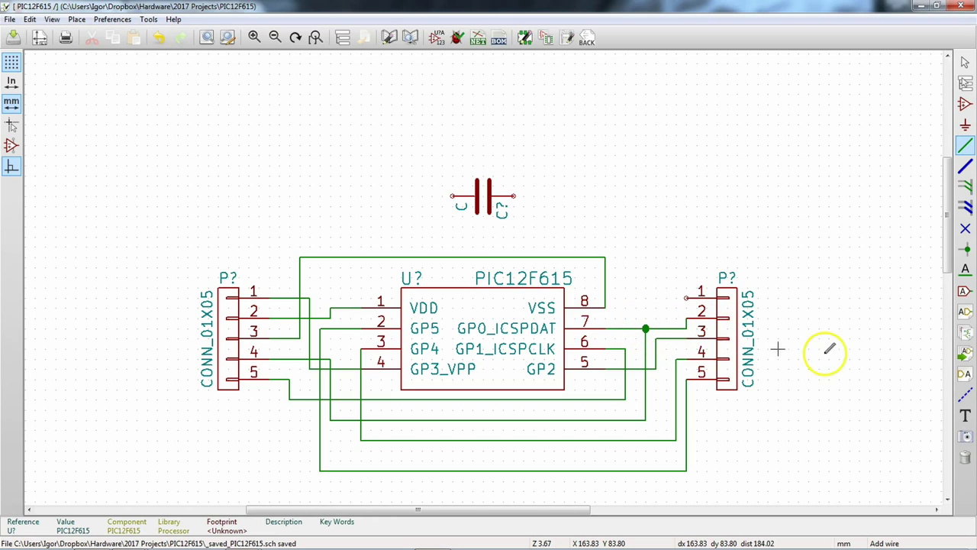
{"action": "right_click", "coordinate": [646, 328]}
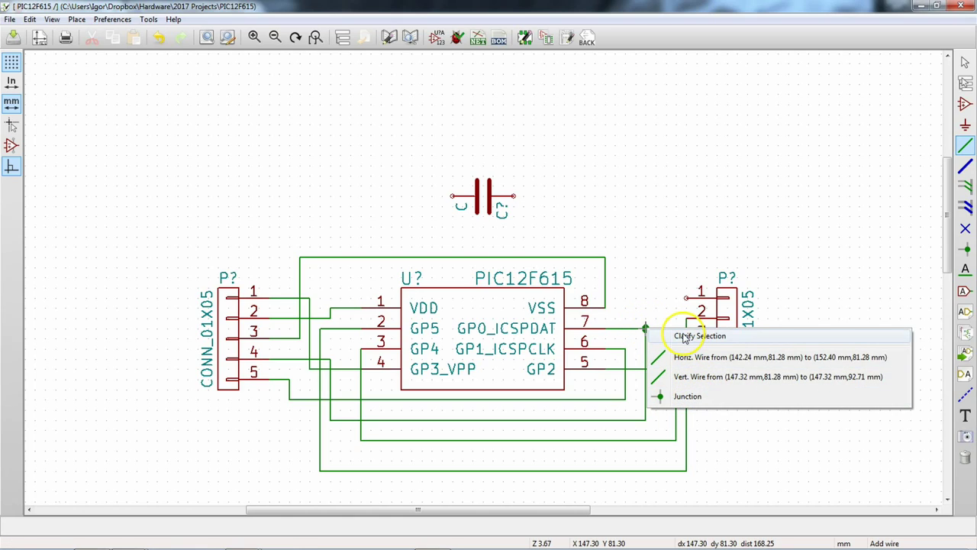
{"action": "left_click", "coordinate": [644, 328]}
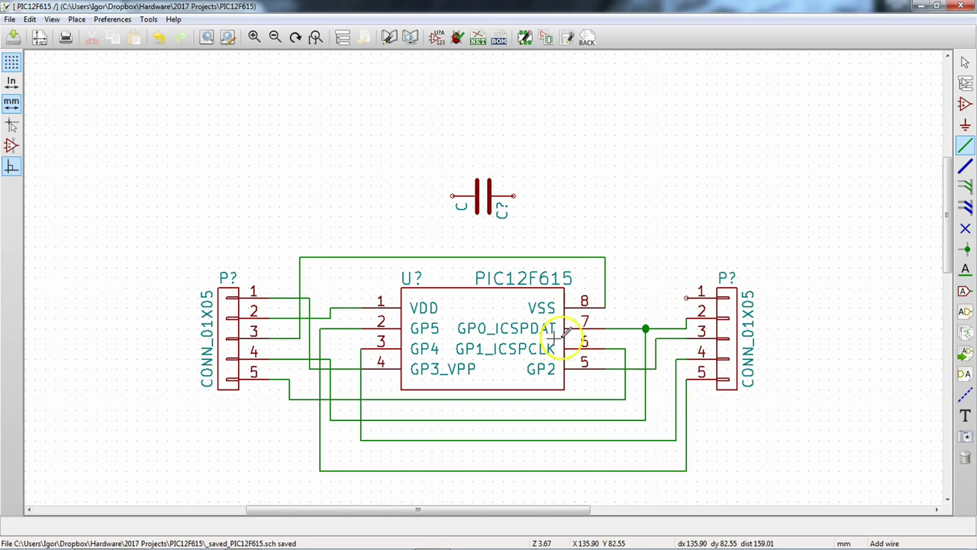
Extend the GP1_ICSPCLK wire from its corner to the vertical GP0_ICSPDAT wire and delete the junction where they cross.
{"action": "left_click", "coordinate": [626, 348]}
{"action": "double_click", "coordinate": [646, 348]}
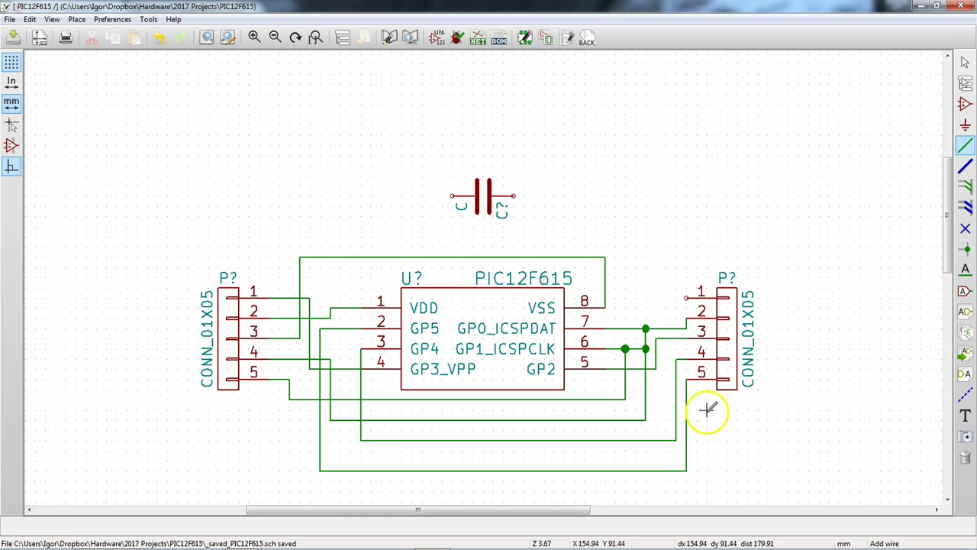
{"action": "left_click", "coordinate": [646, 348]}
{"action": "left_click", "coordinate": [646, 349]}
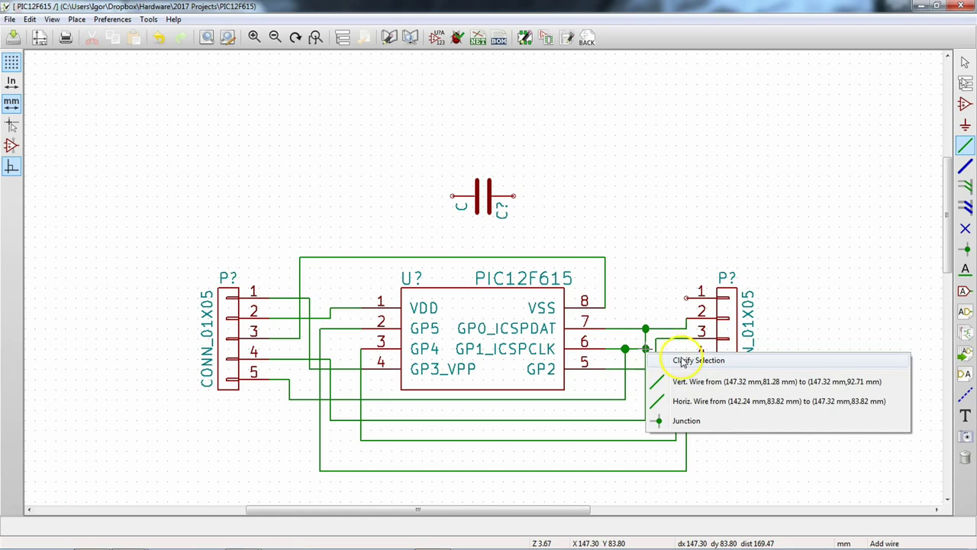
{"action": "left_click", "coordinate": [683, 422]}
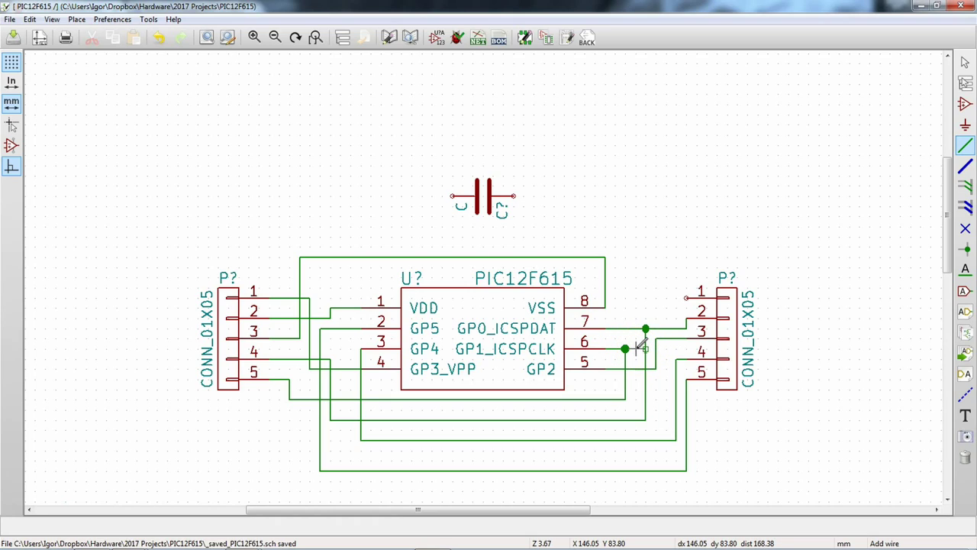
Branch a wire from the corner junction of the GP1_ICSPCLK wire to pin 1 of the right connector.
{"action": "key", "text": "Escape"}
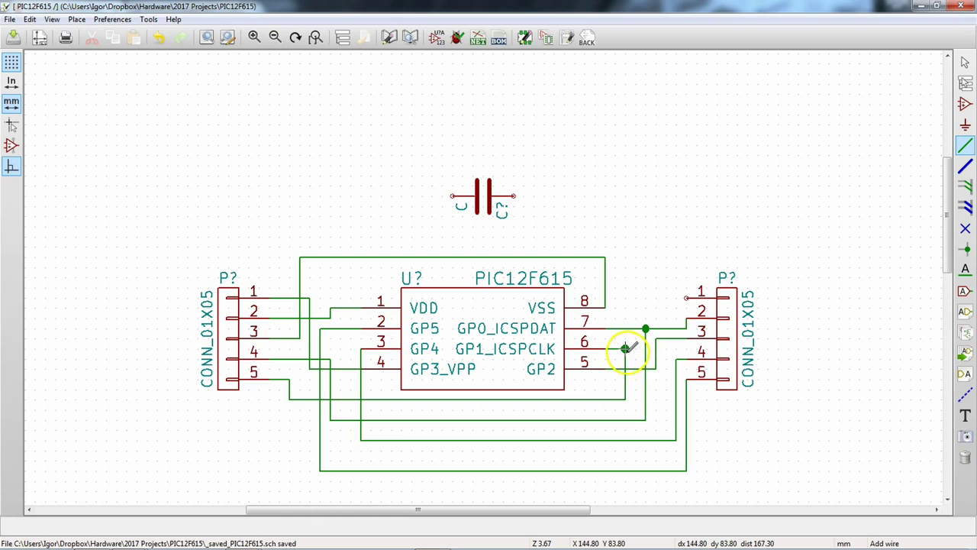
{"action": "left_click", "coordinate": [624, 349]}
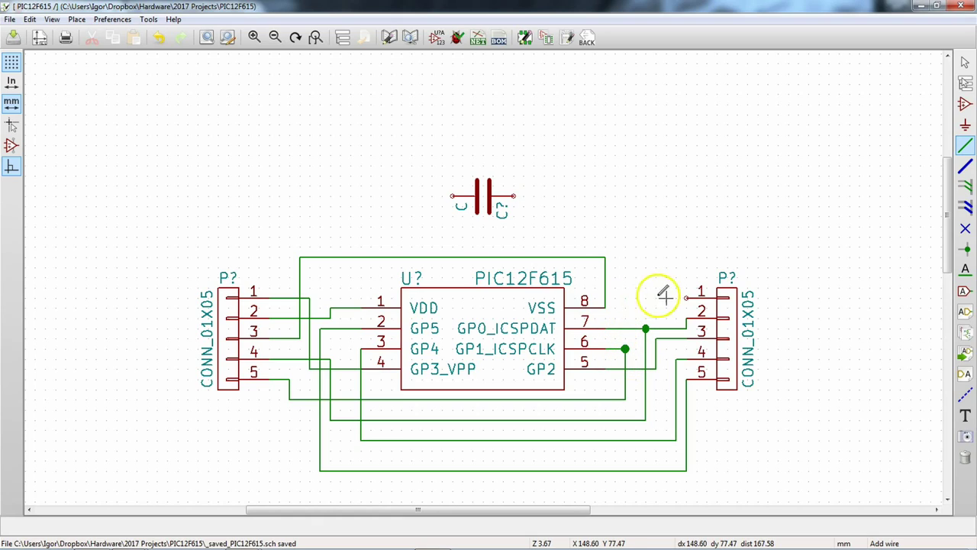
{"action": "left_click", "coordinate": [692, 298]}
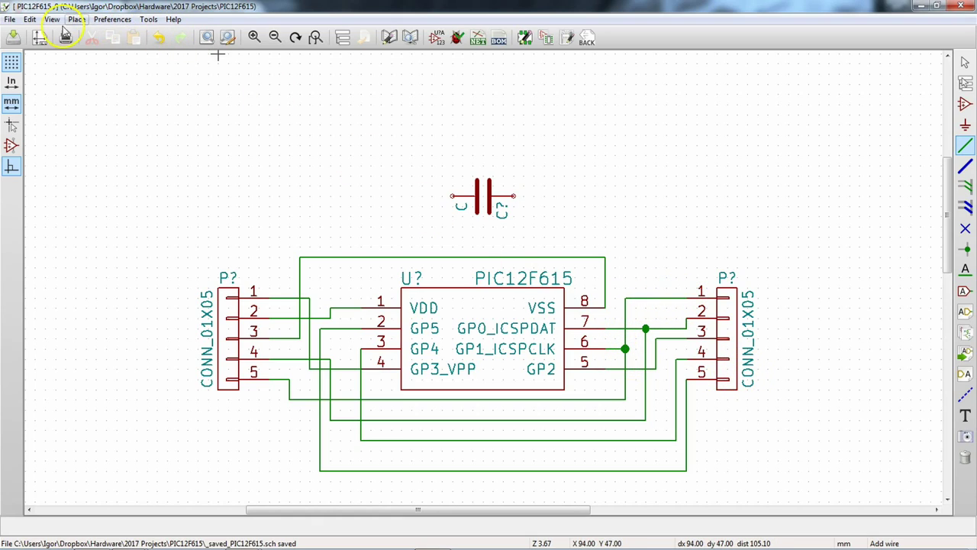
Wire the capacitor's left end to the VDD wire and its right end to the VSS wire, each joined by a junction.
{"action": "left_click", "coordinate": [453, 195]}
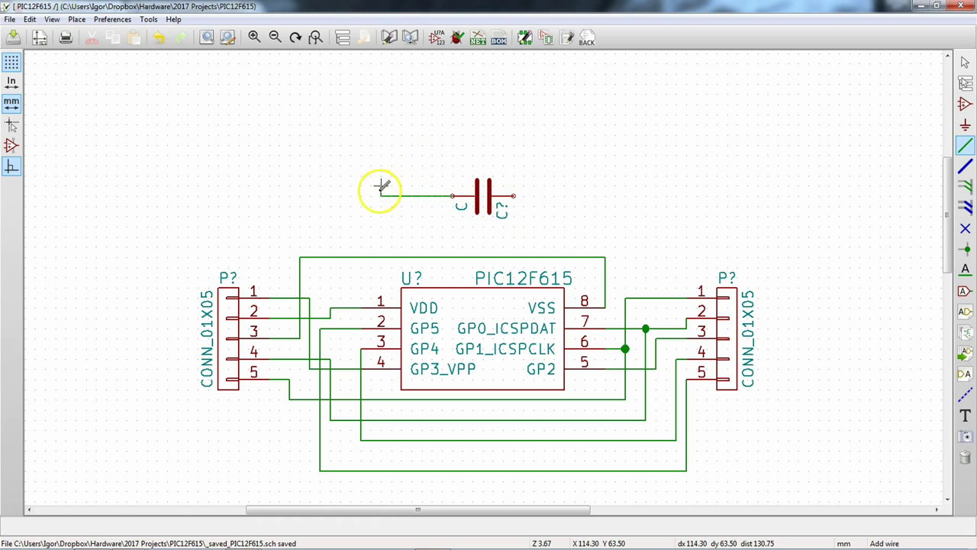
{"action": "left_click", "coordinate": [350, 307]}
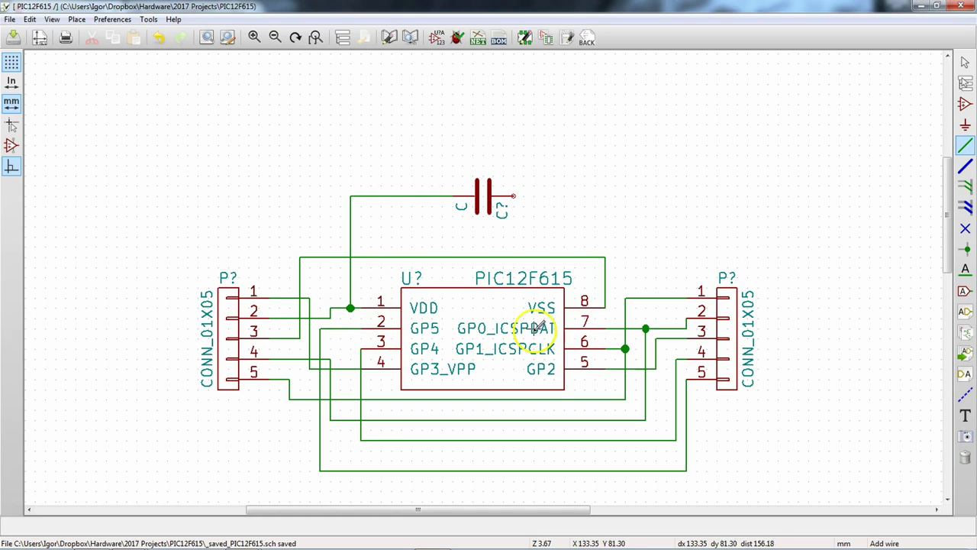
{"action": "left_click", "coordinate": [524, 196]}
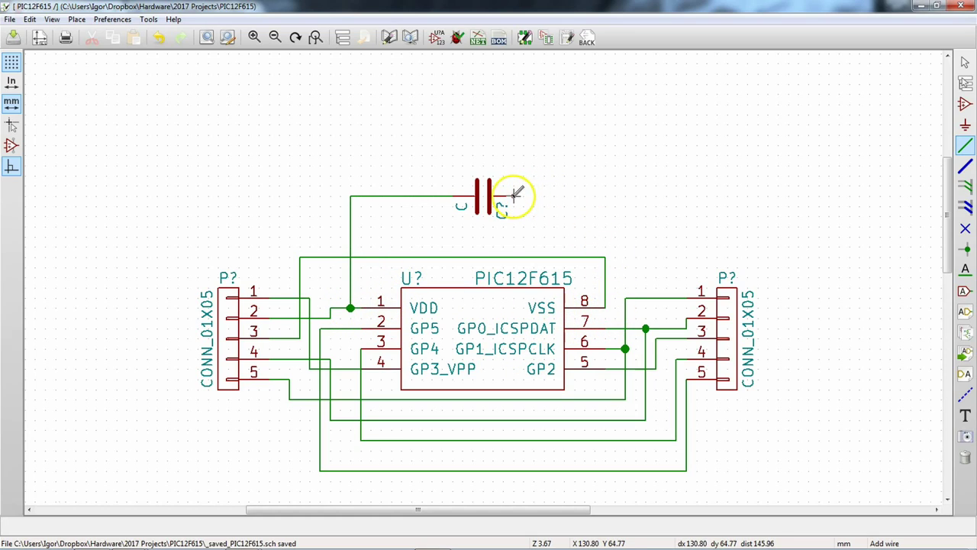
{"action": "left_click", "coordinate": [585, 257]}
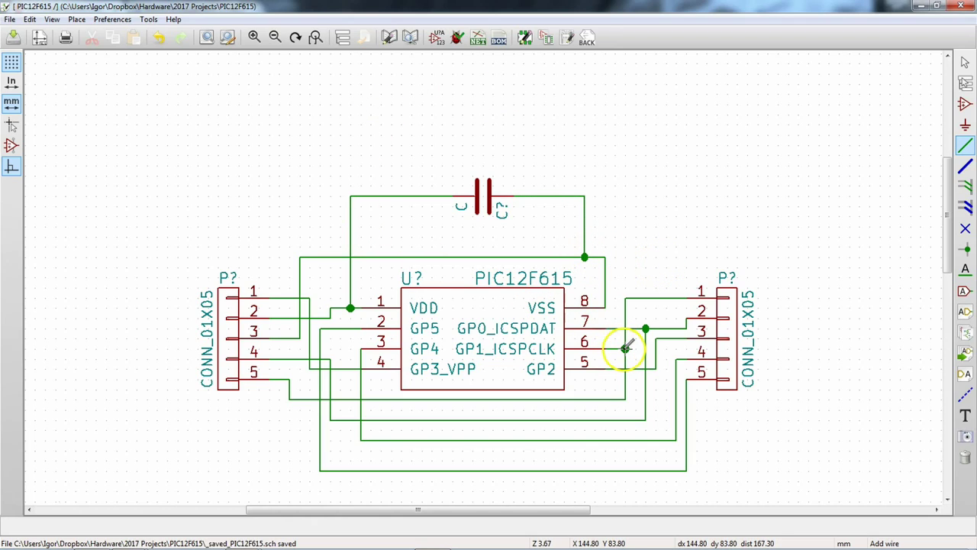
Try placing a GND symbol from the power library in the empty area below the circuit, and undo the placement.
{"action": "scroll", "coordinate": [625, 356], "scroll_direction": "down", "scroll_amount": 3}
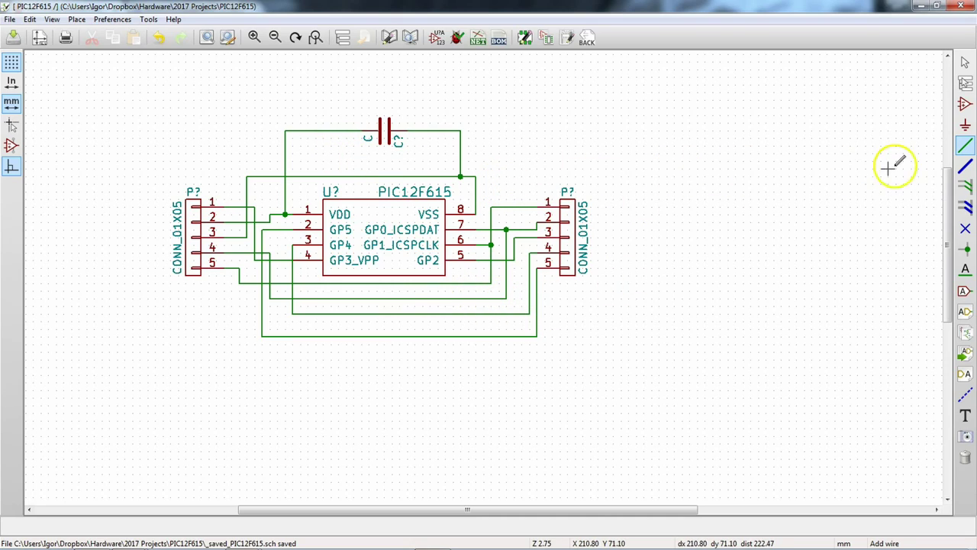
{"action": "left_click", "coordinate": [967, 126]}
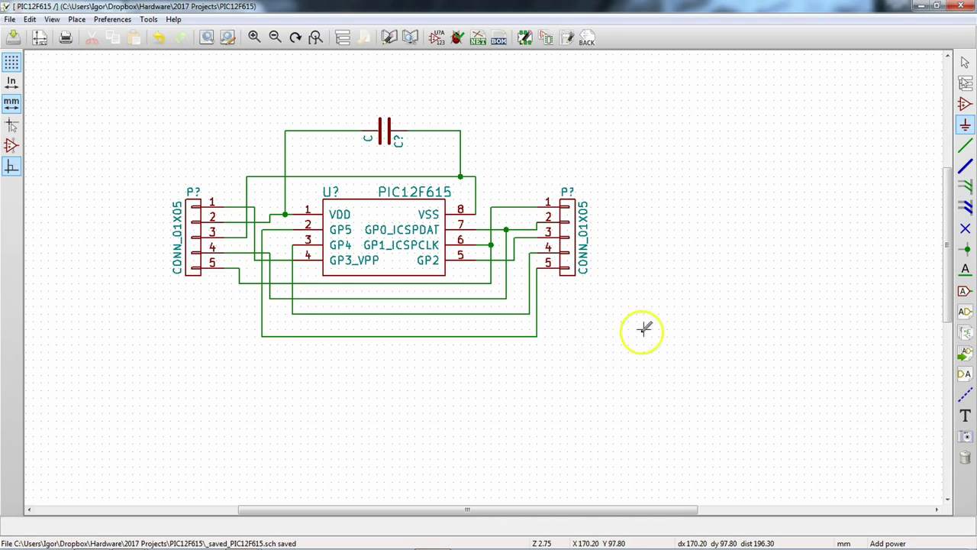
{"action": "left_click", "coordinate": [541, 412]}
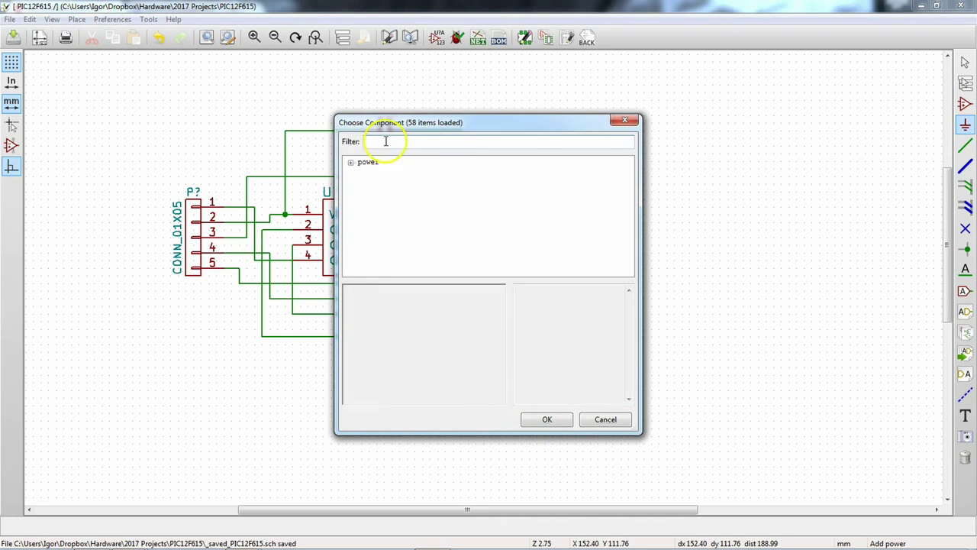
{"action": "double_click", "coordinate": [362, 163]}
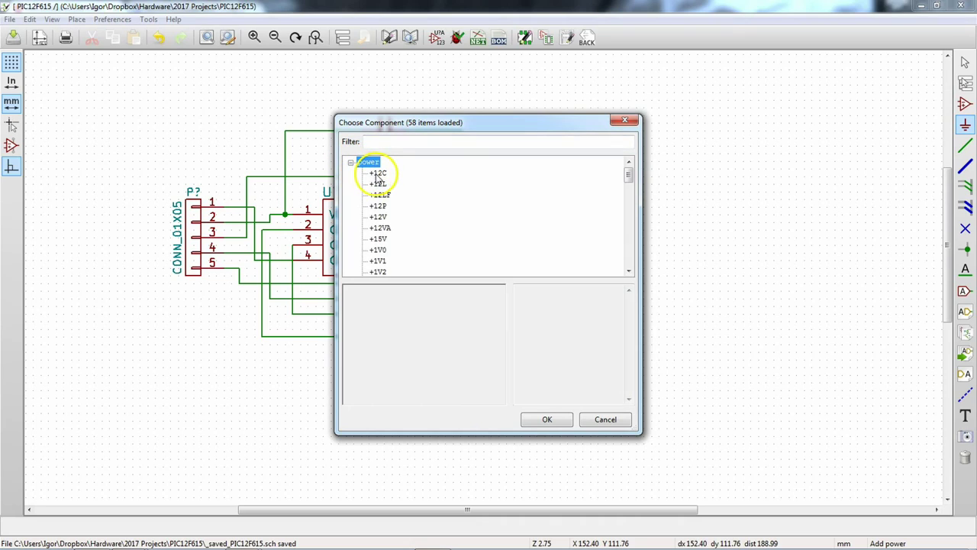
{"action": "left_click_drag", "start_coordinate": [630, 182], "coordinate": [497, 237]}
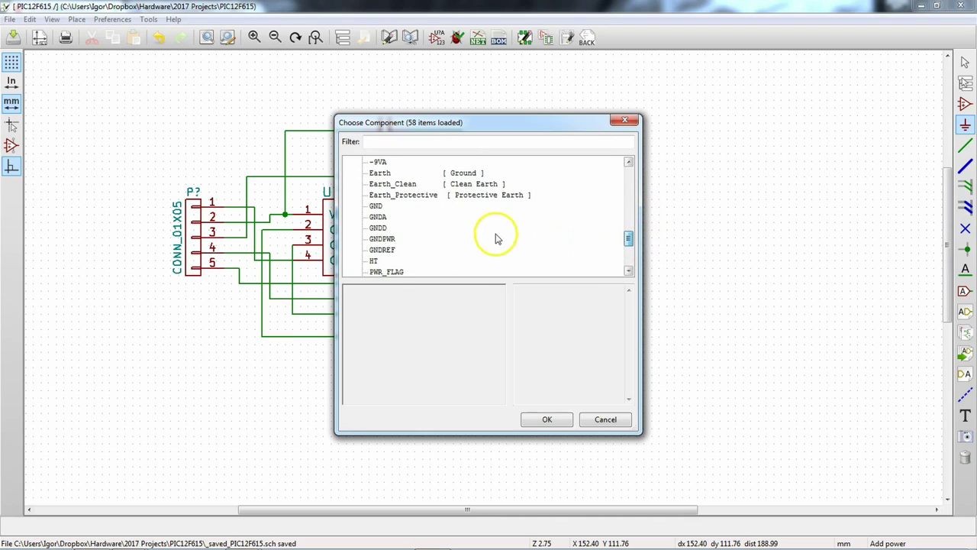
{"action": "left_click", "coordinate": [374, 206]}
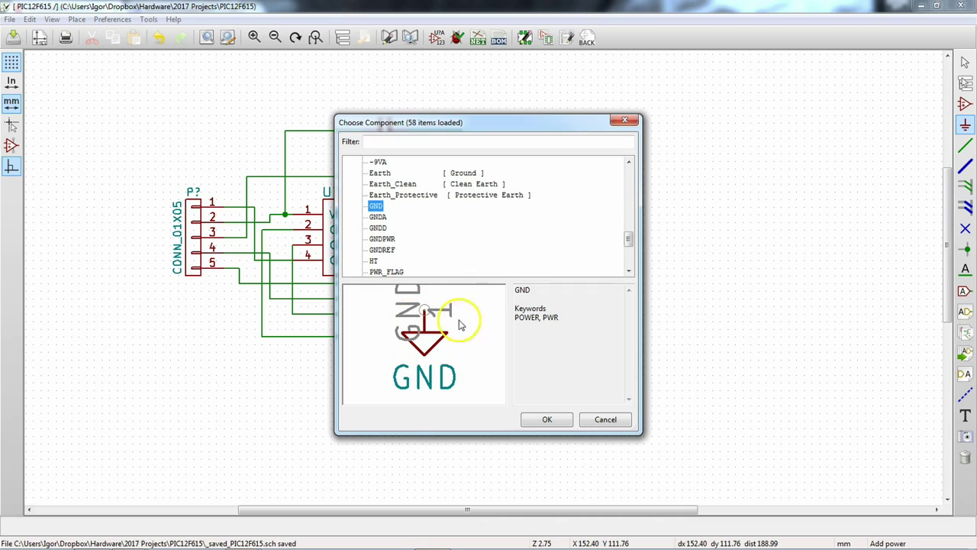
{"action": "left_click", "coordinate": [543, 419]}
{"action": "left_click", "coordinate": [498, 402]}
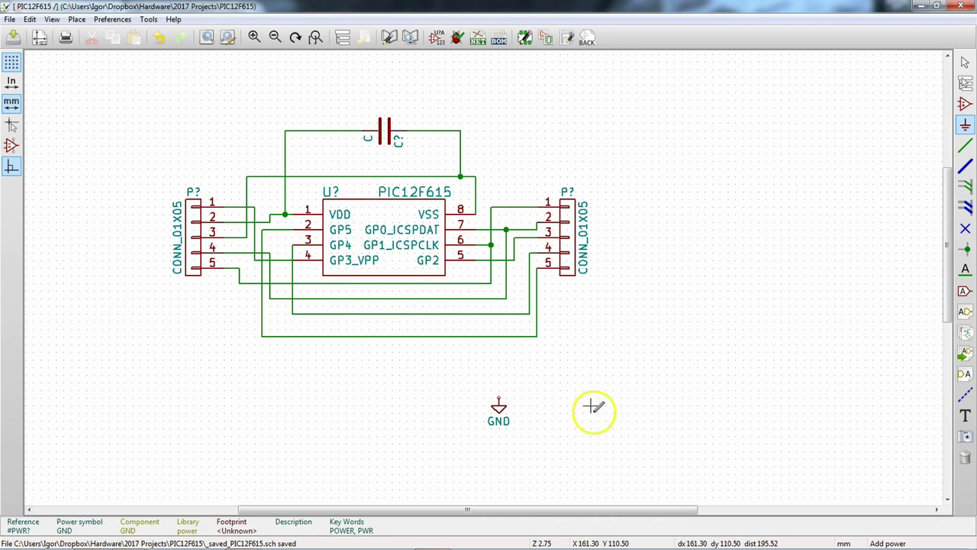
{"action": "left_click", "coordinate": [162, 46]}
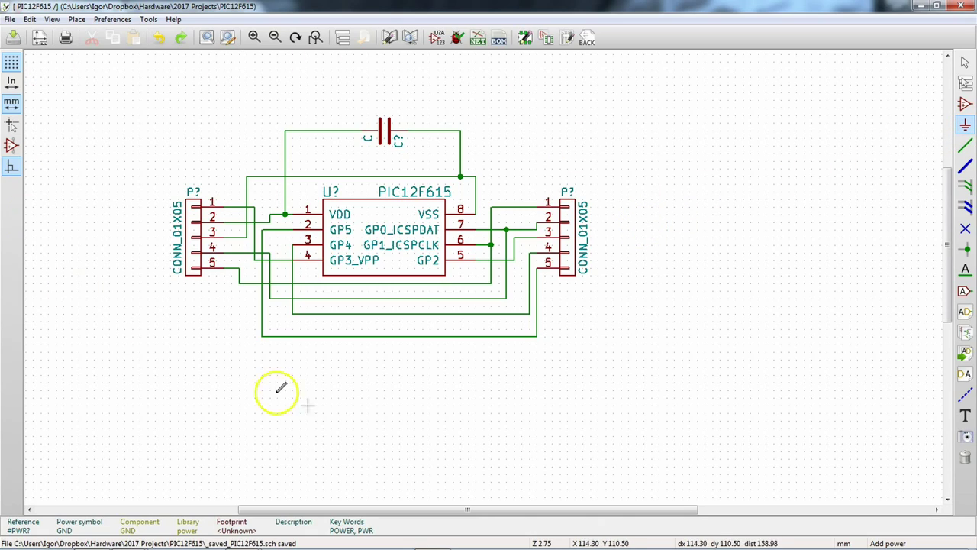
Save the schematic.
{"action": "left_click", "coordinate": [13, 36]}
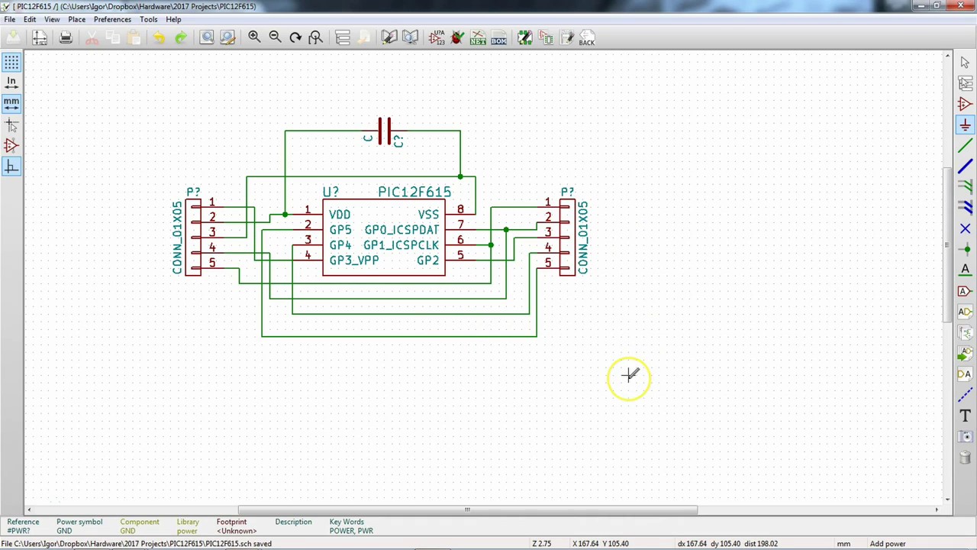